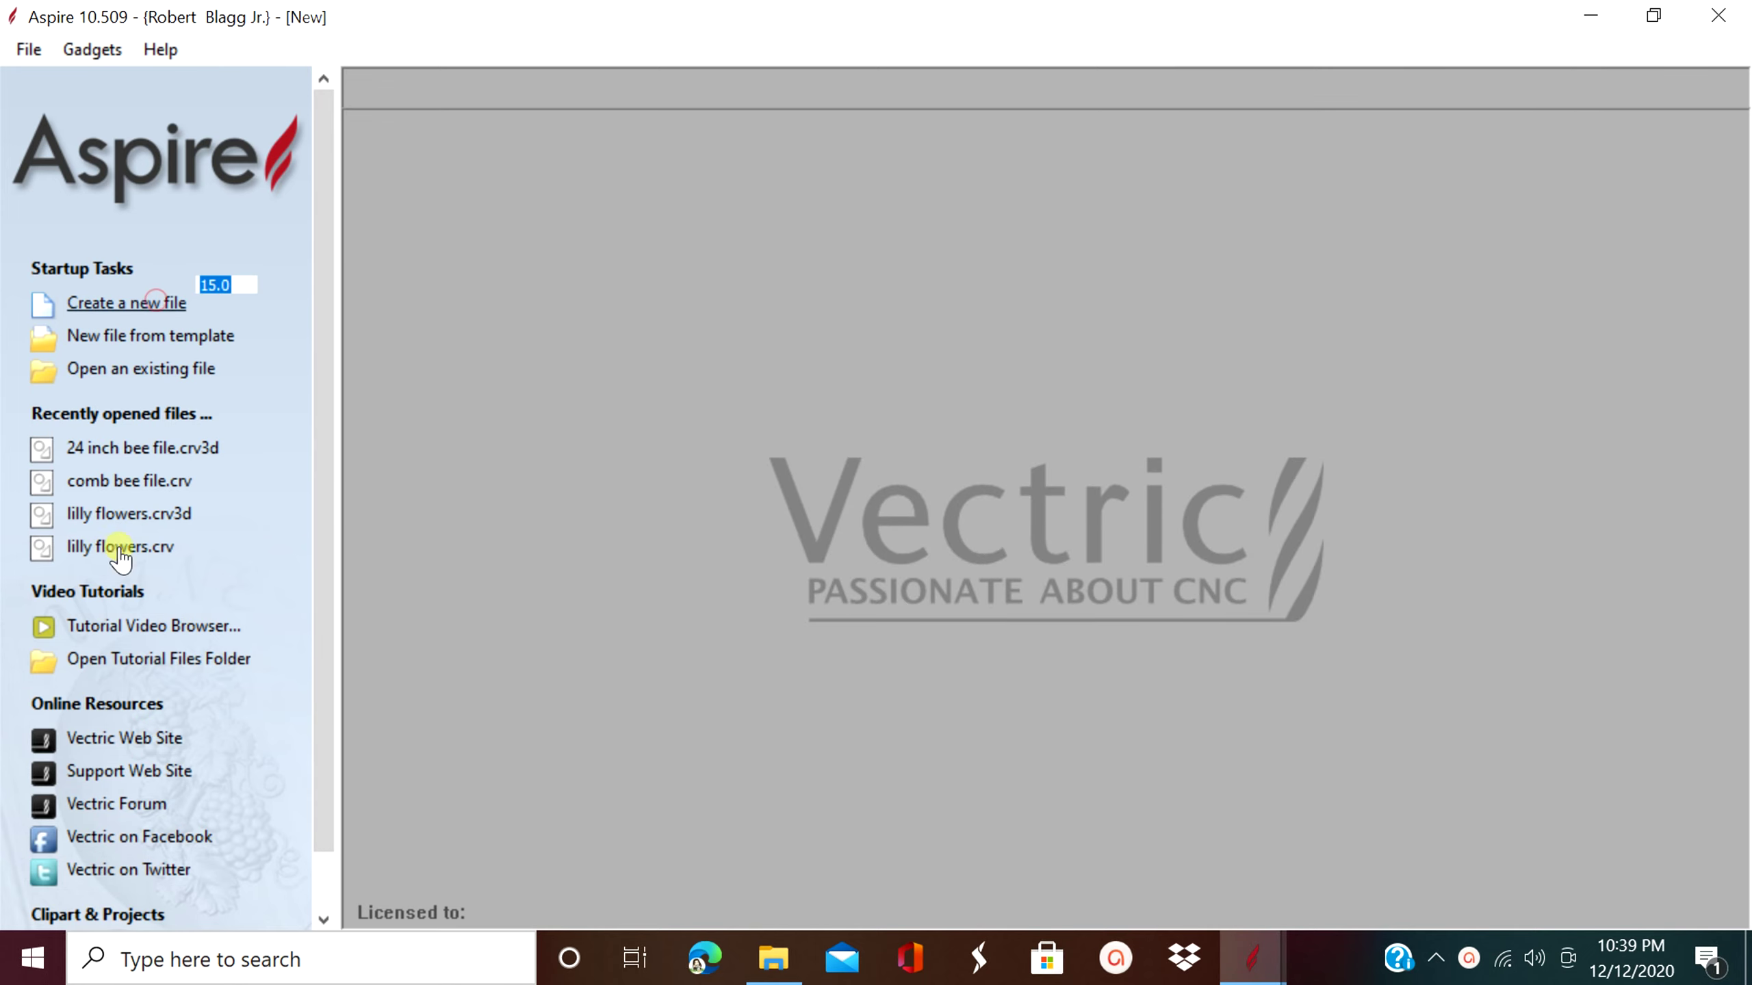
- Accept the 15 x 15 x 1 inch job setup and show the empty Toolpaths panel
left_click(55, 887)
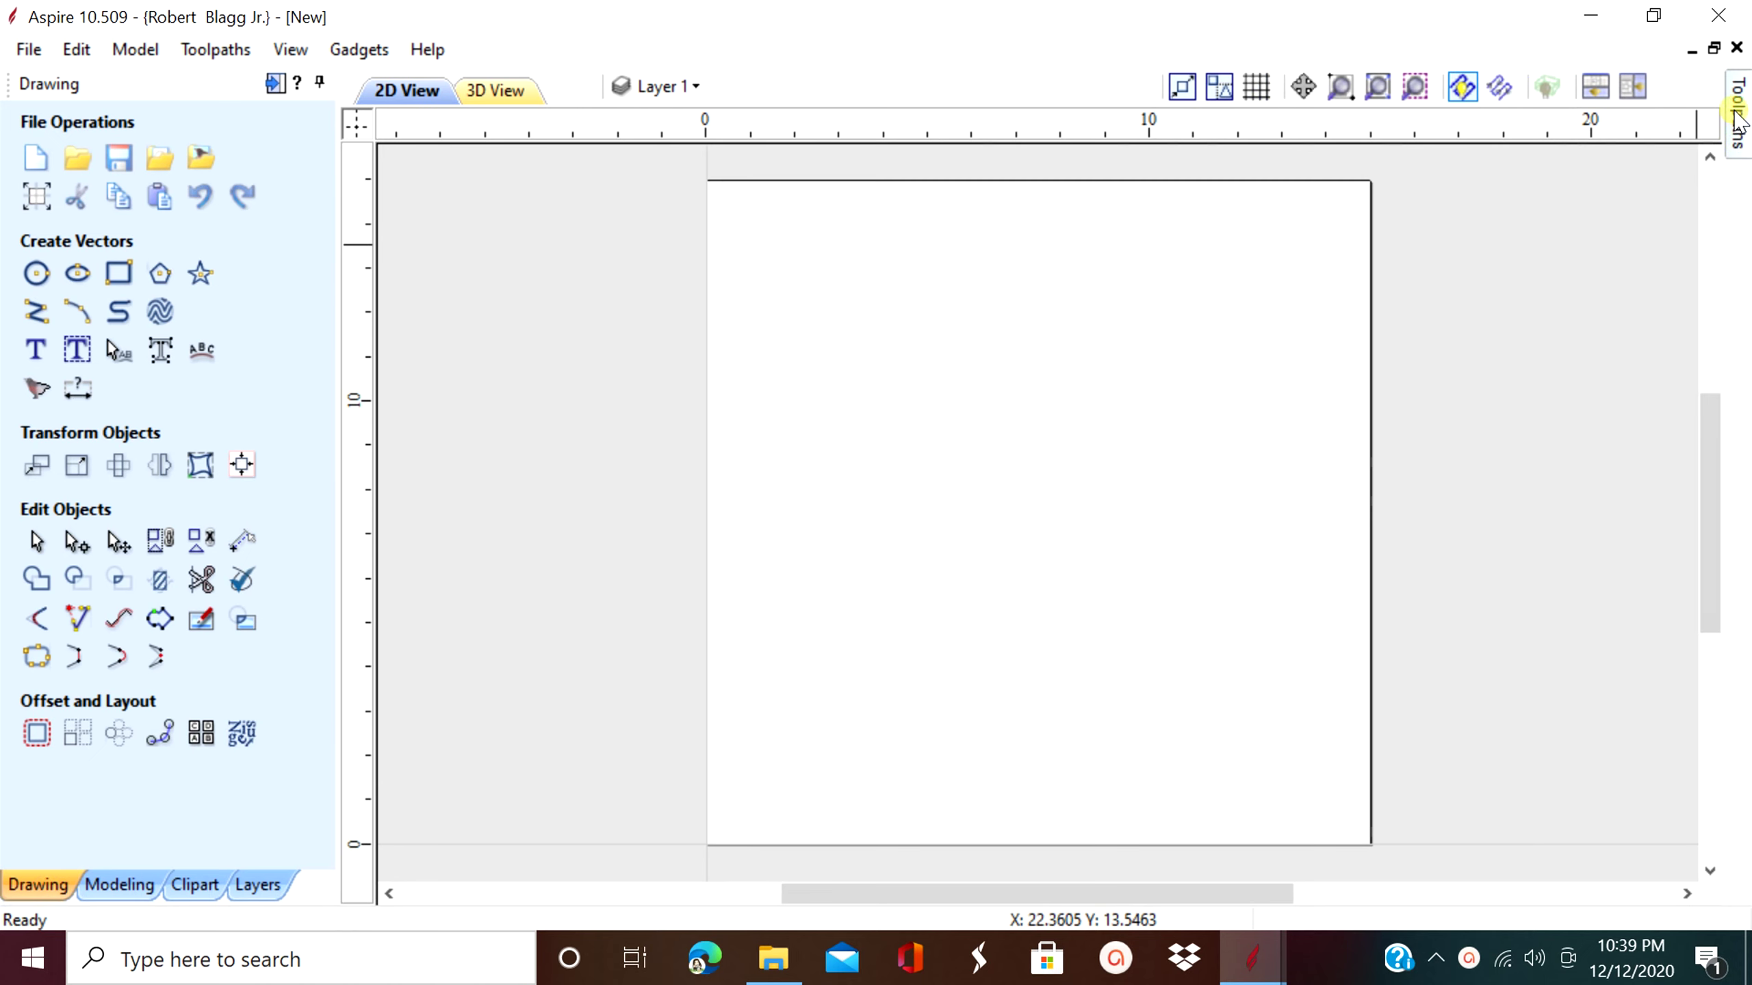
left_click(1739, 118)
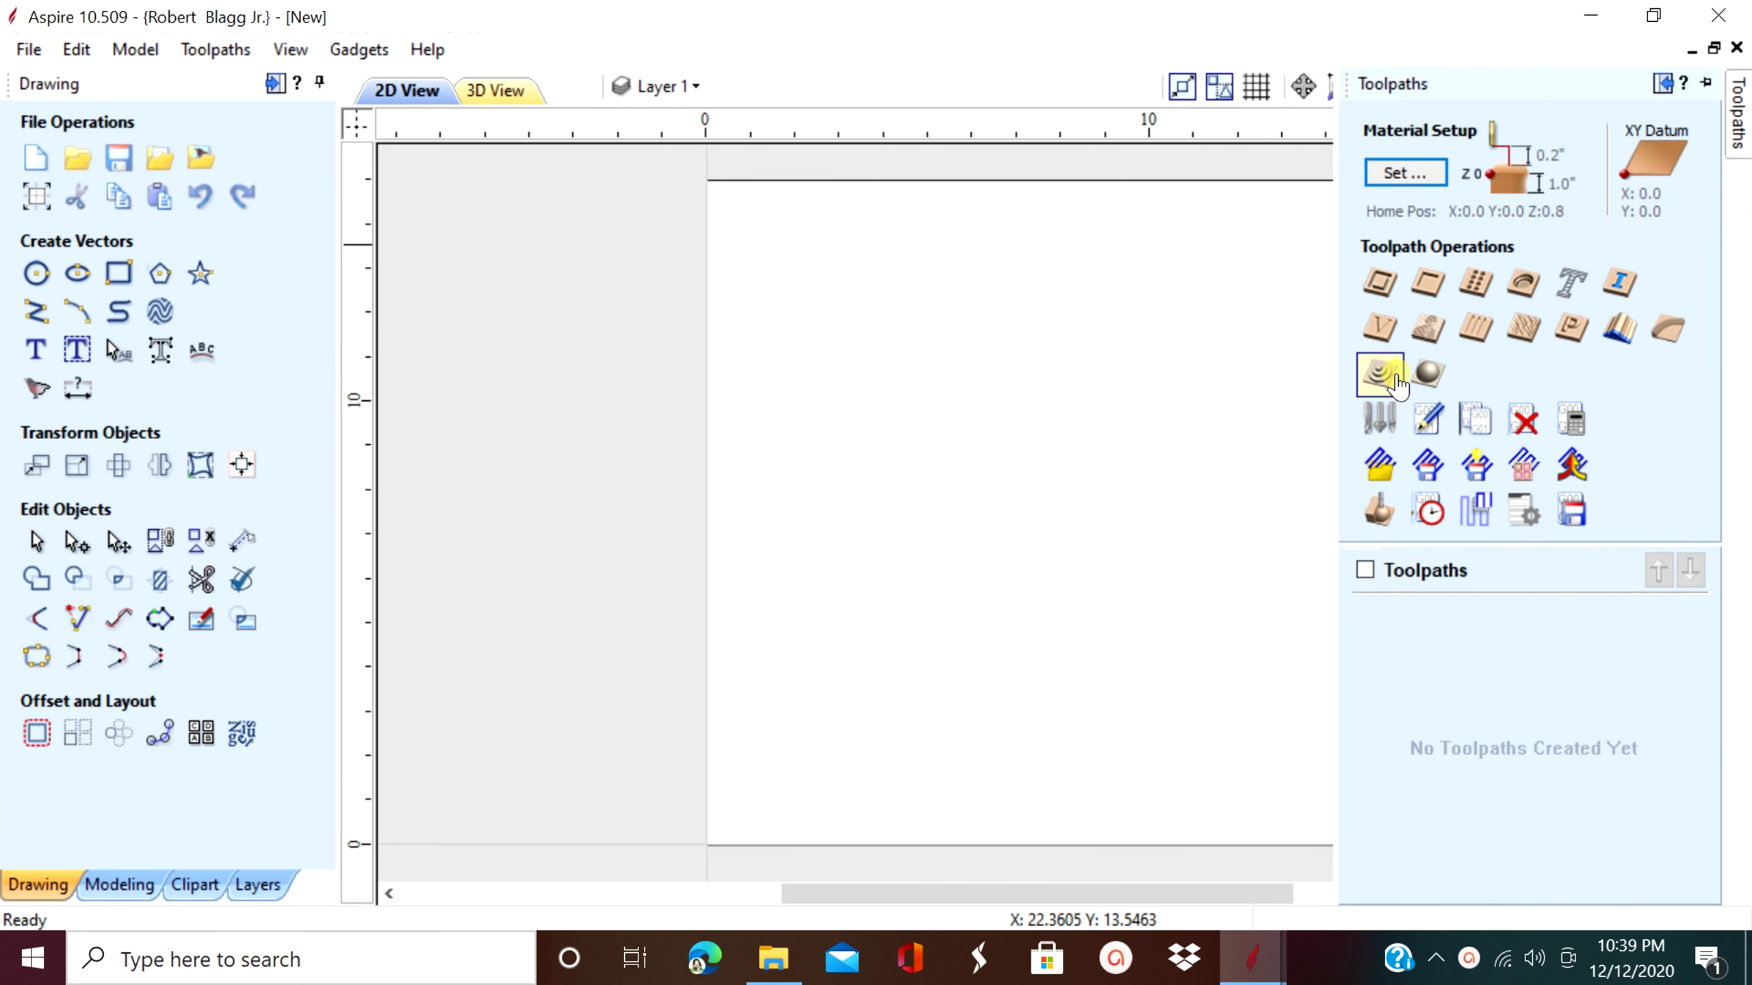
- Open the widened Tool Database on Tools list Hardwood and view tool #46577 Flat bottom
left_click(1384, 416)
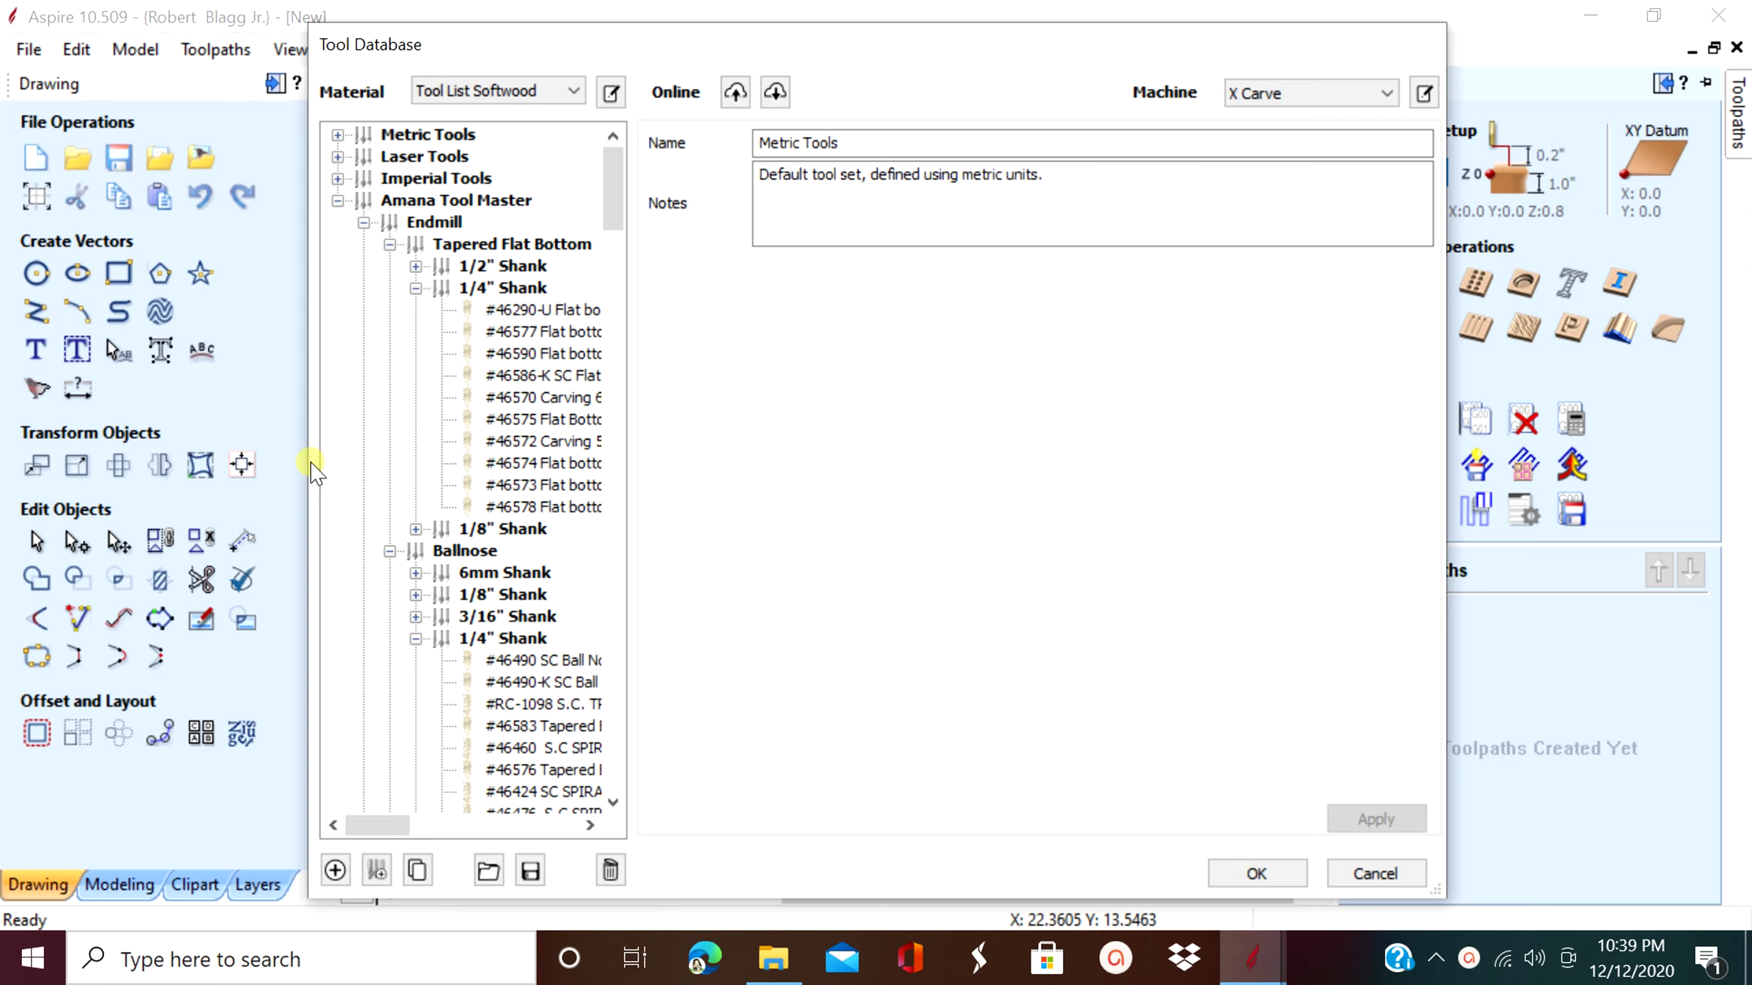
left_click_drag(302, 462, 81, 461)
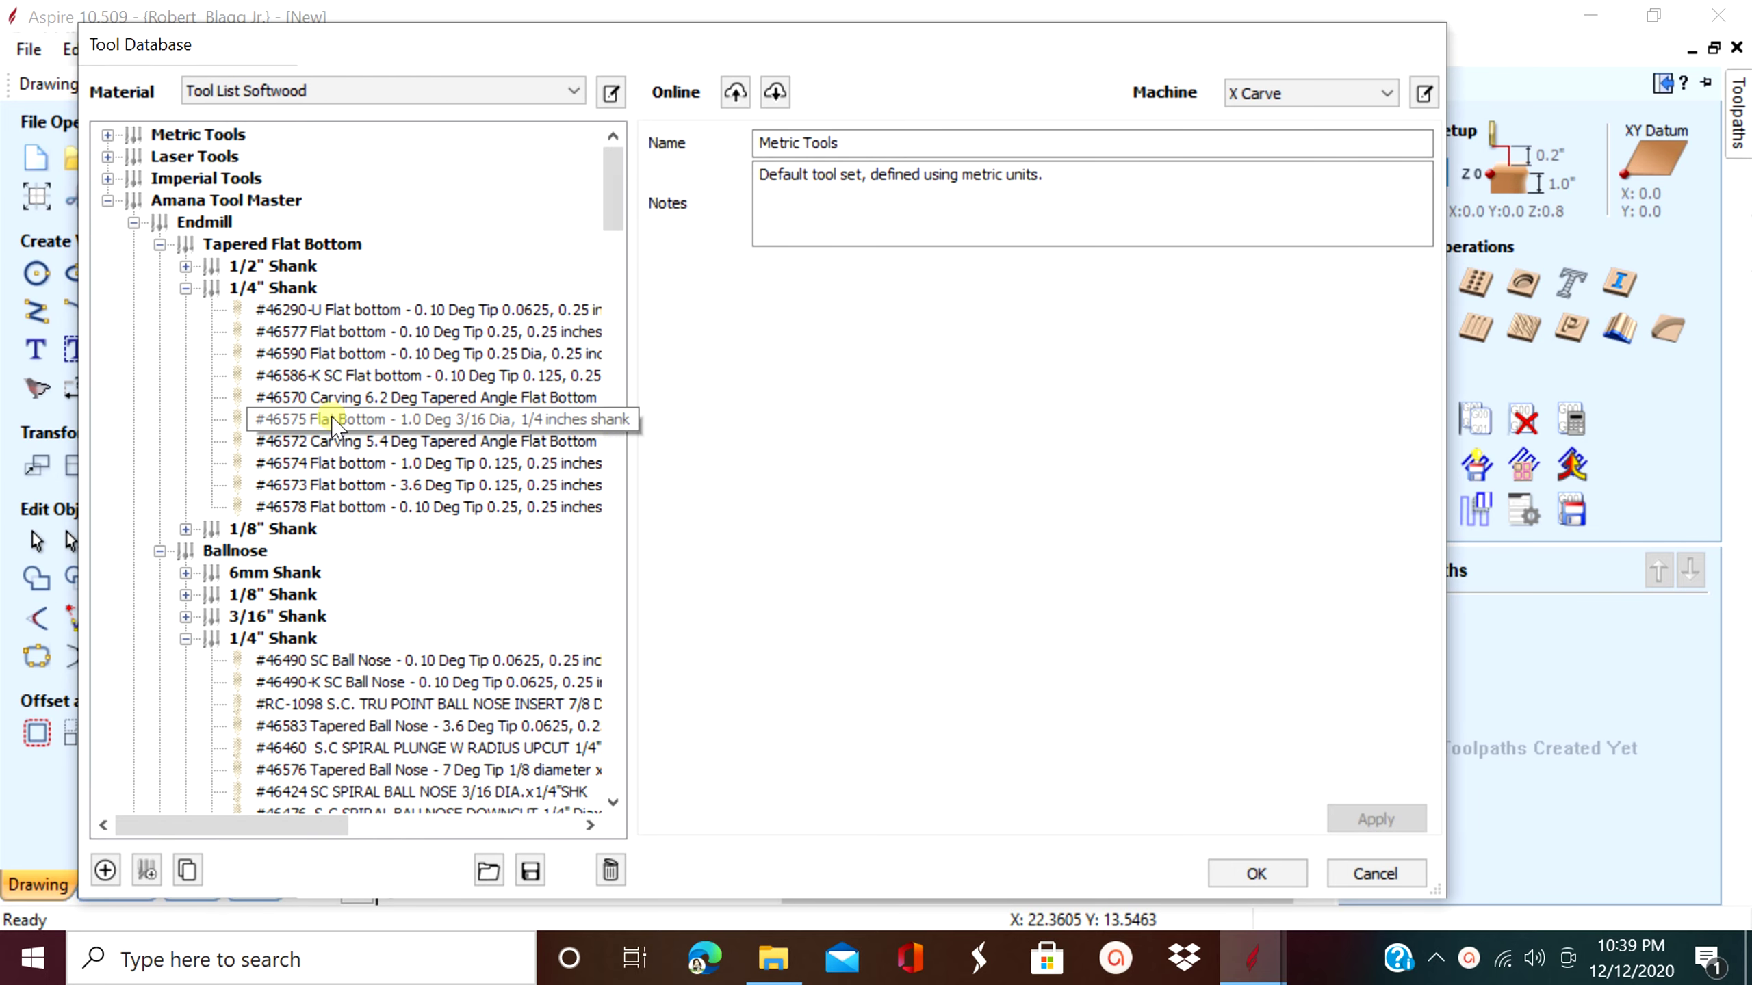
left_click(570, 90)
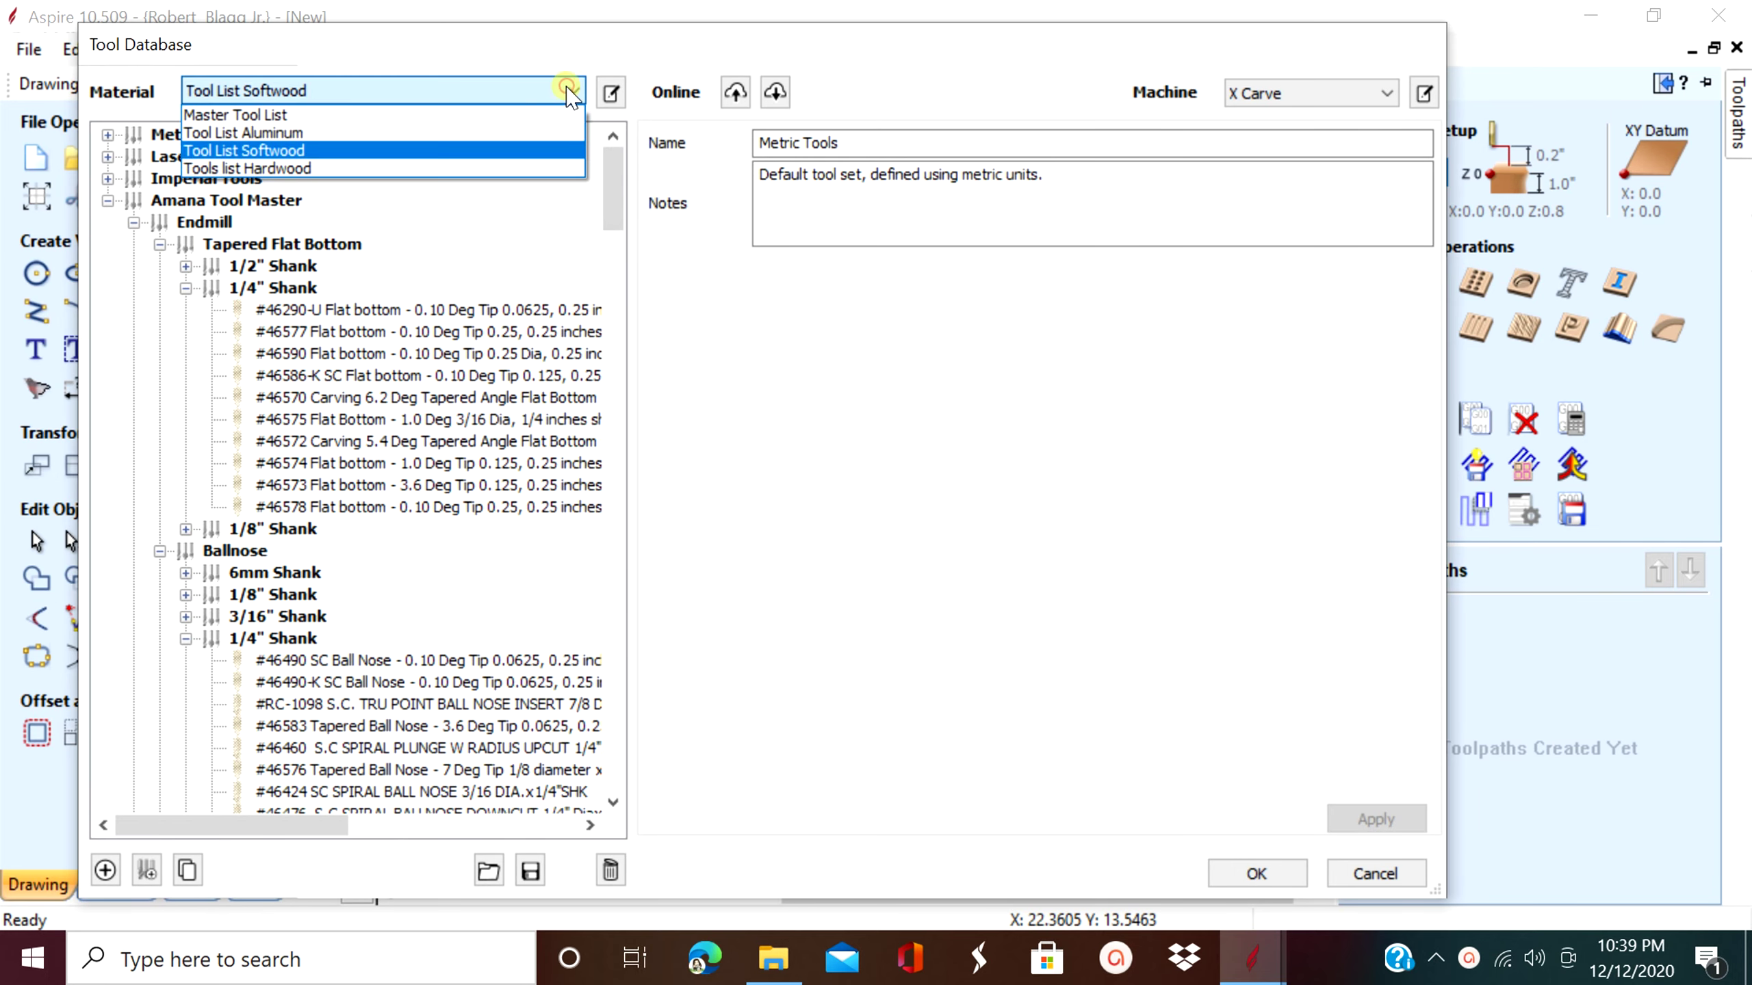
left_click(320, 169)
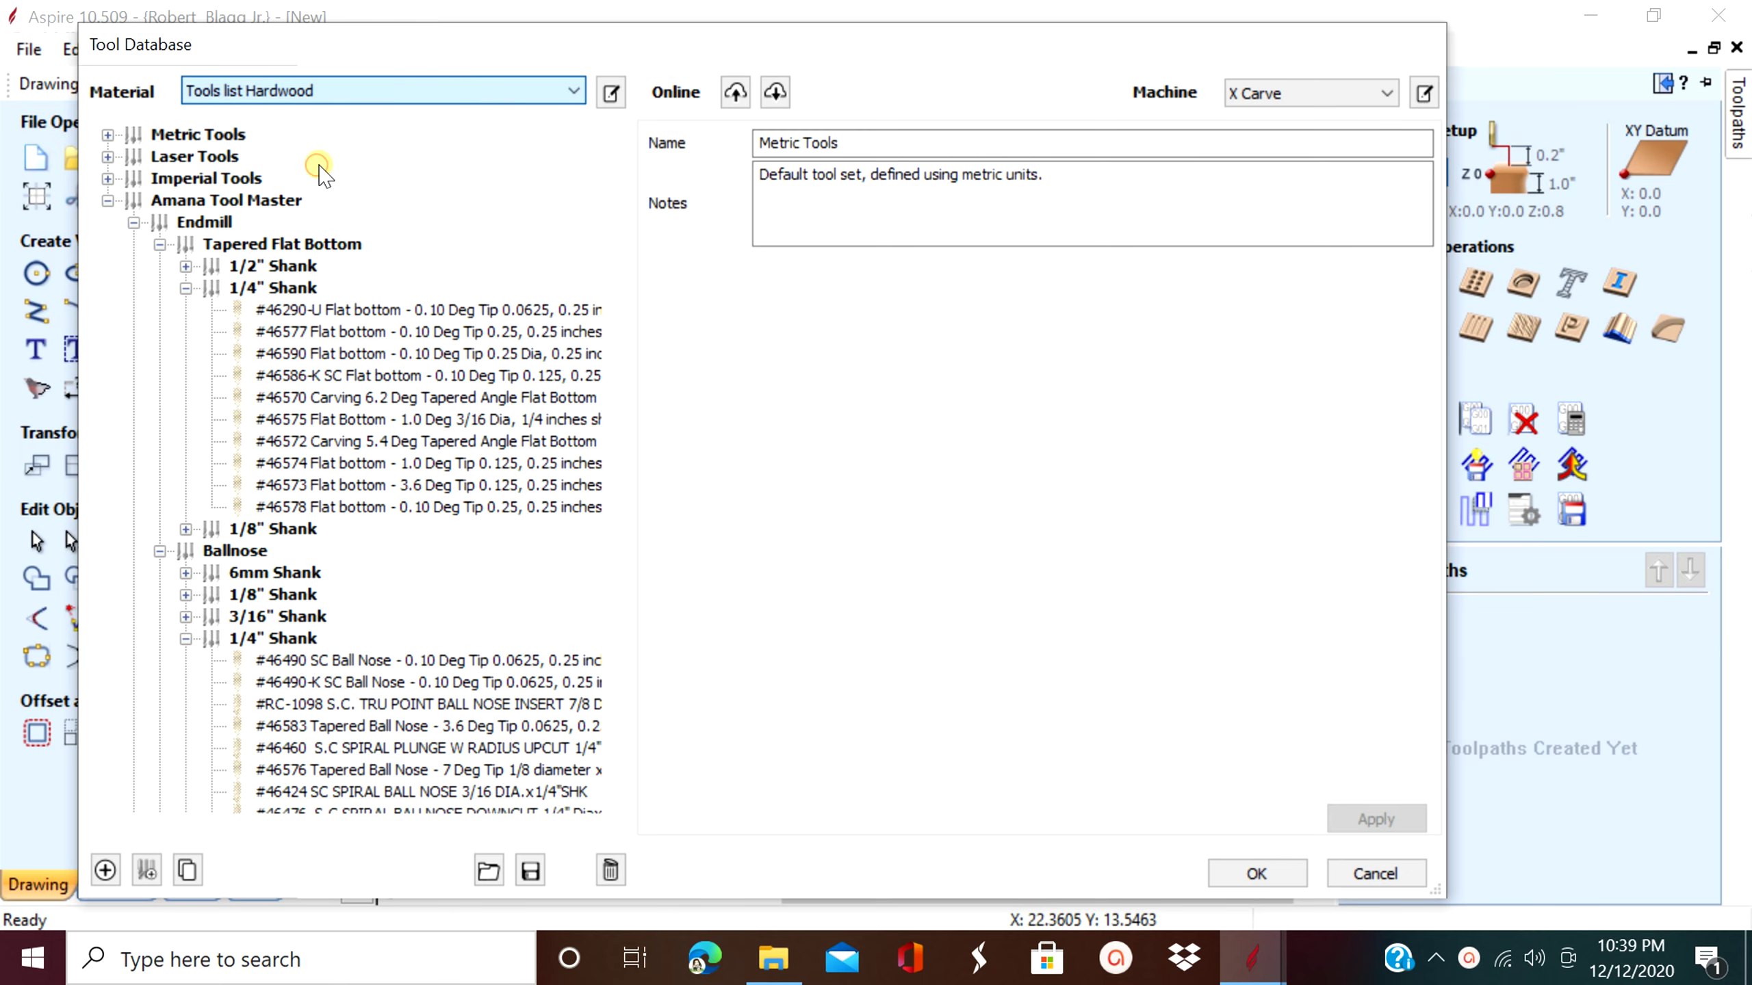
left_click(357, 334)
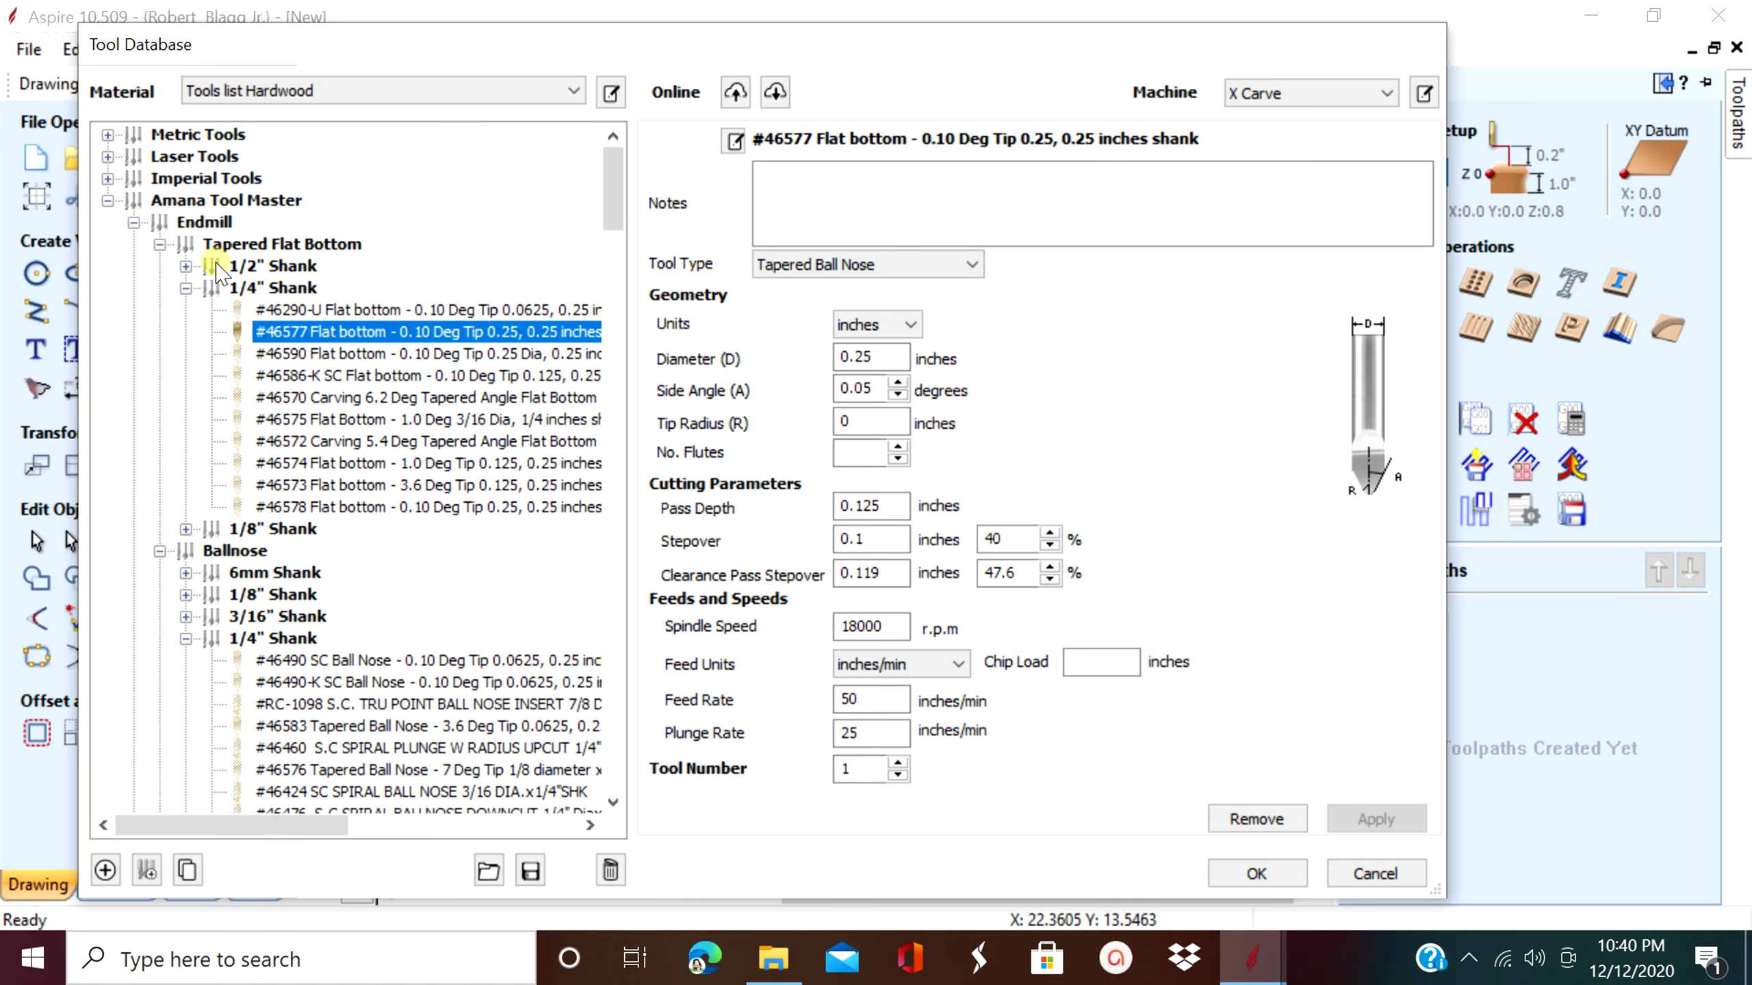
- Collapse the Endmill, Ballnose, Wood, V-Bit and Engraving shank groups and the Wood, Engraving, V-Bit categories
left_click(186, 288)
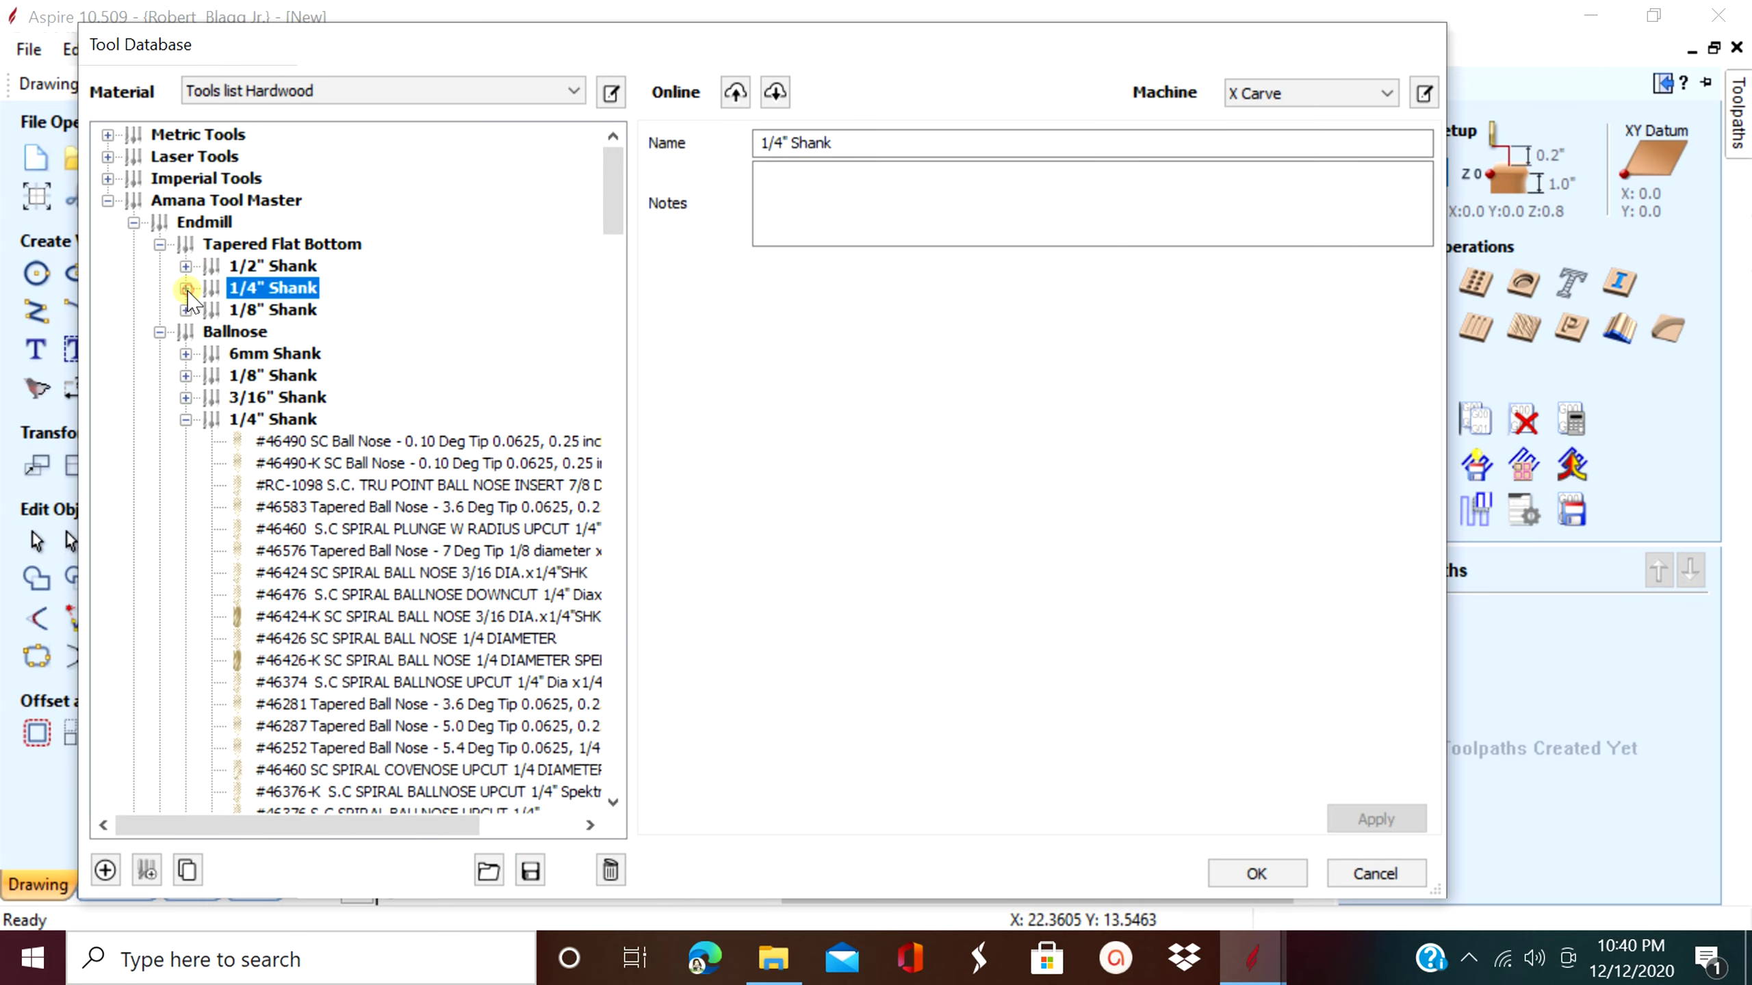
left_click(186, 419)
scroll(233, 664, "down", 4)
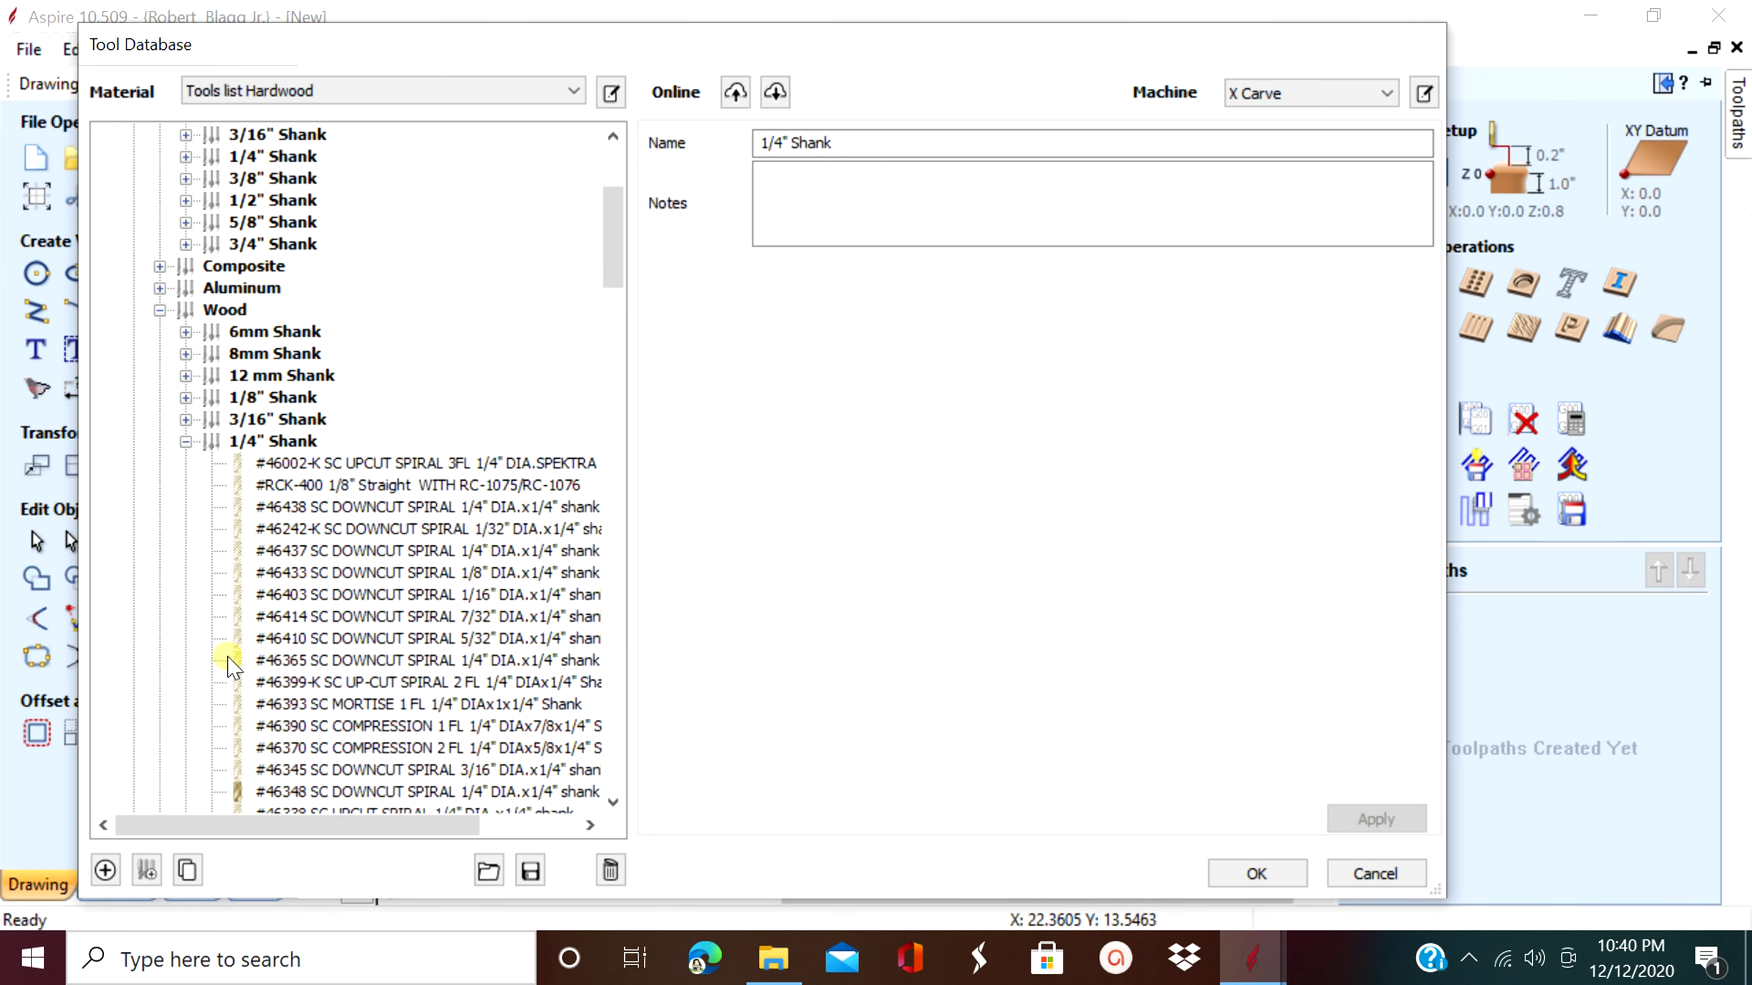
left_click(186, 442)
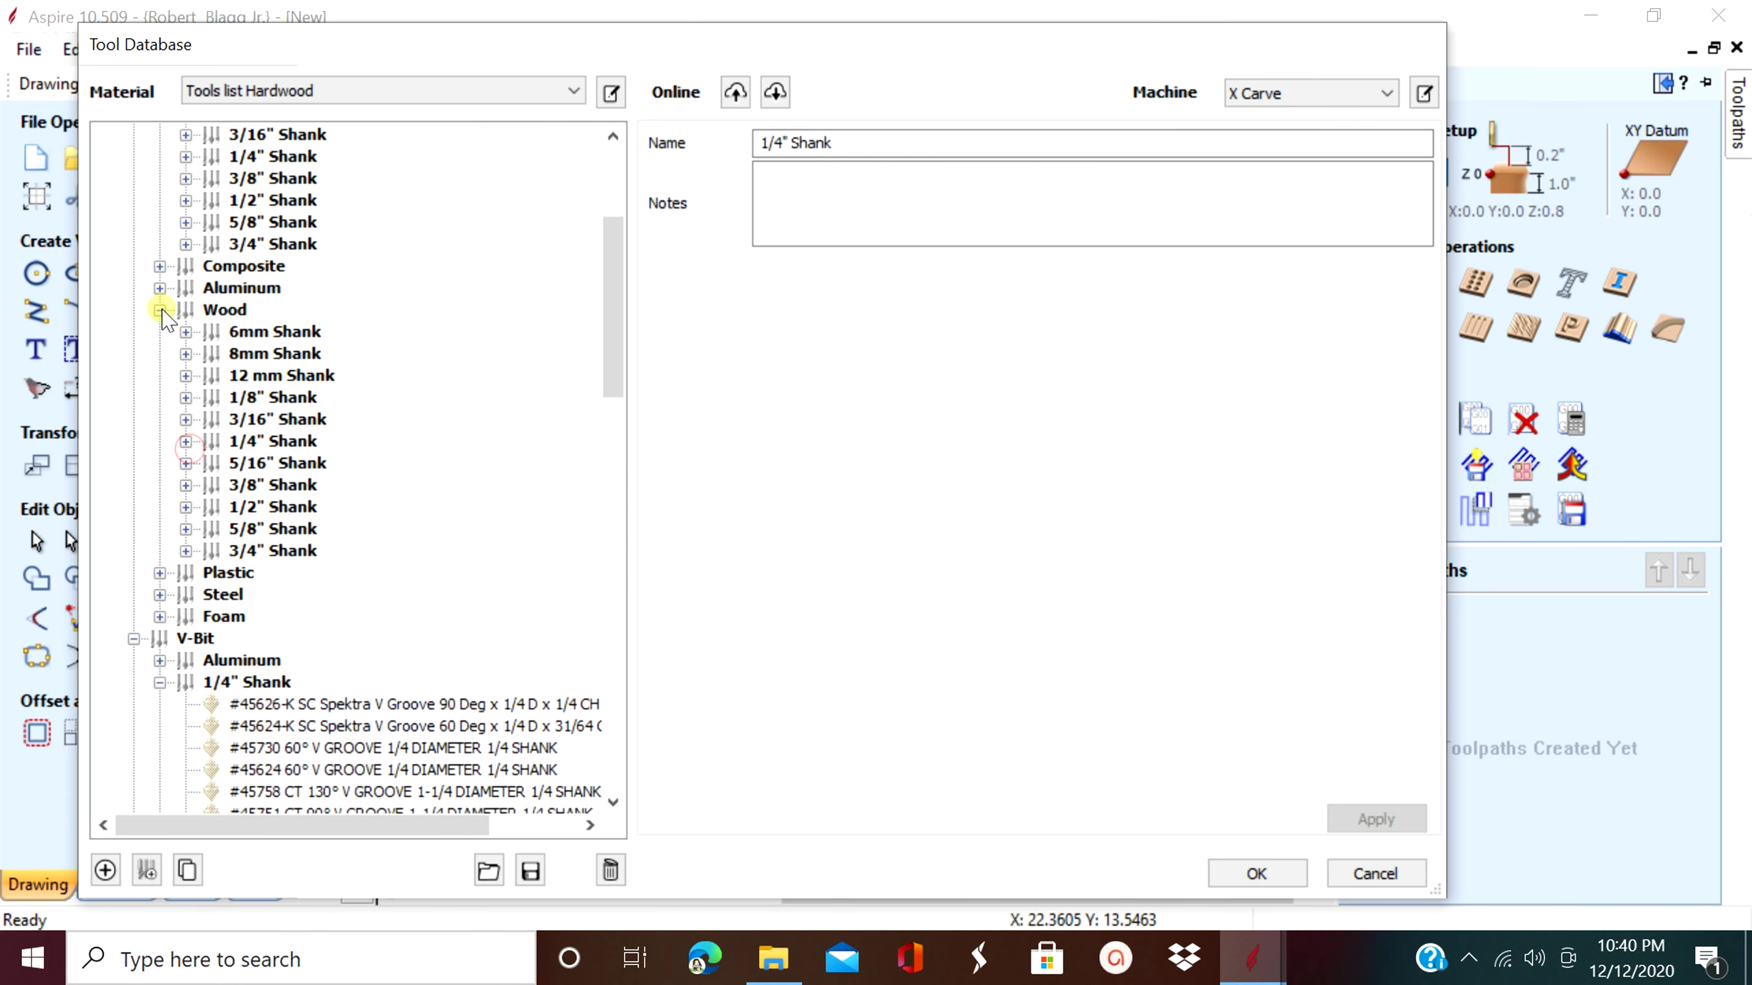
left_click(160, 310)
left_click(160, 440)
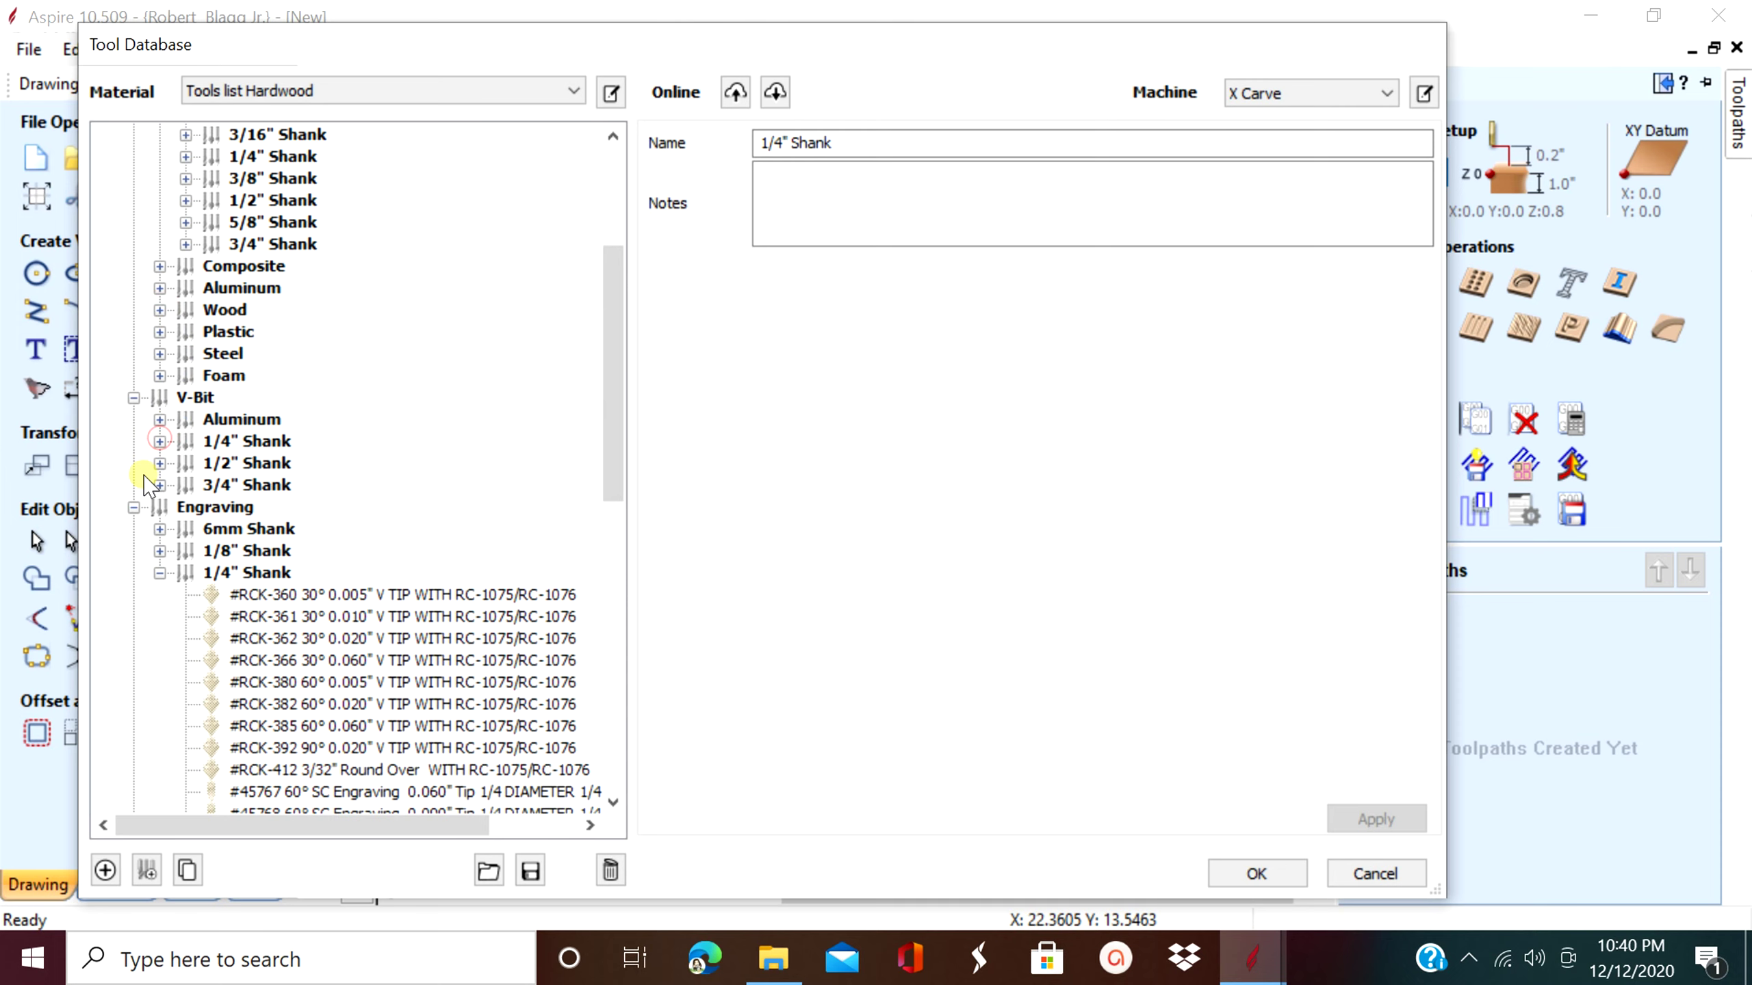
left_click(159, 573)
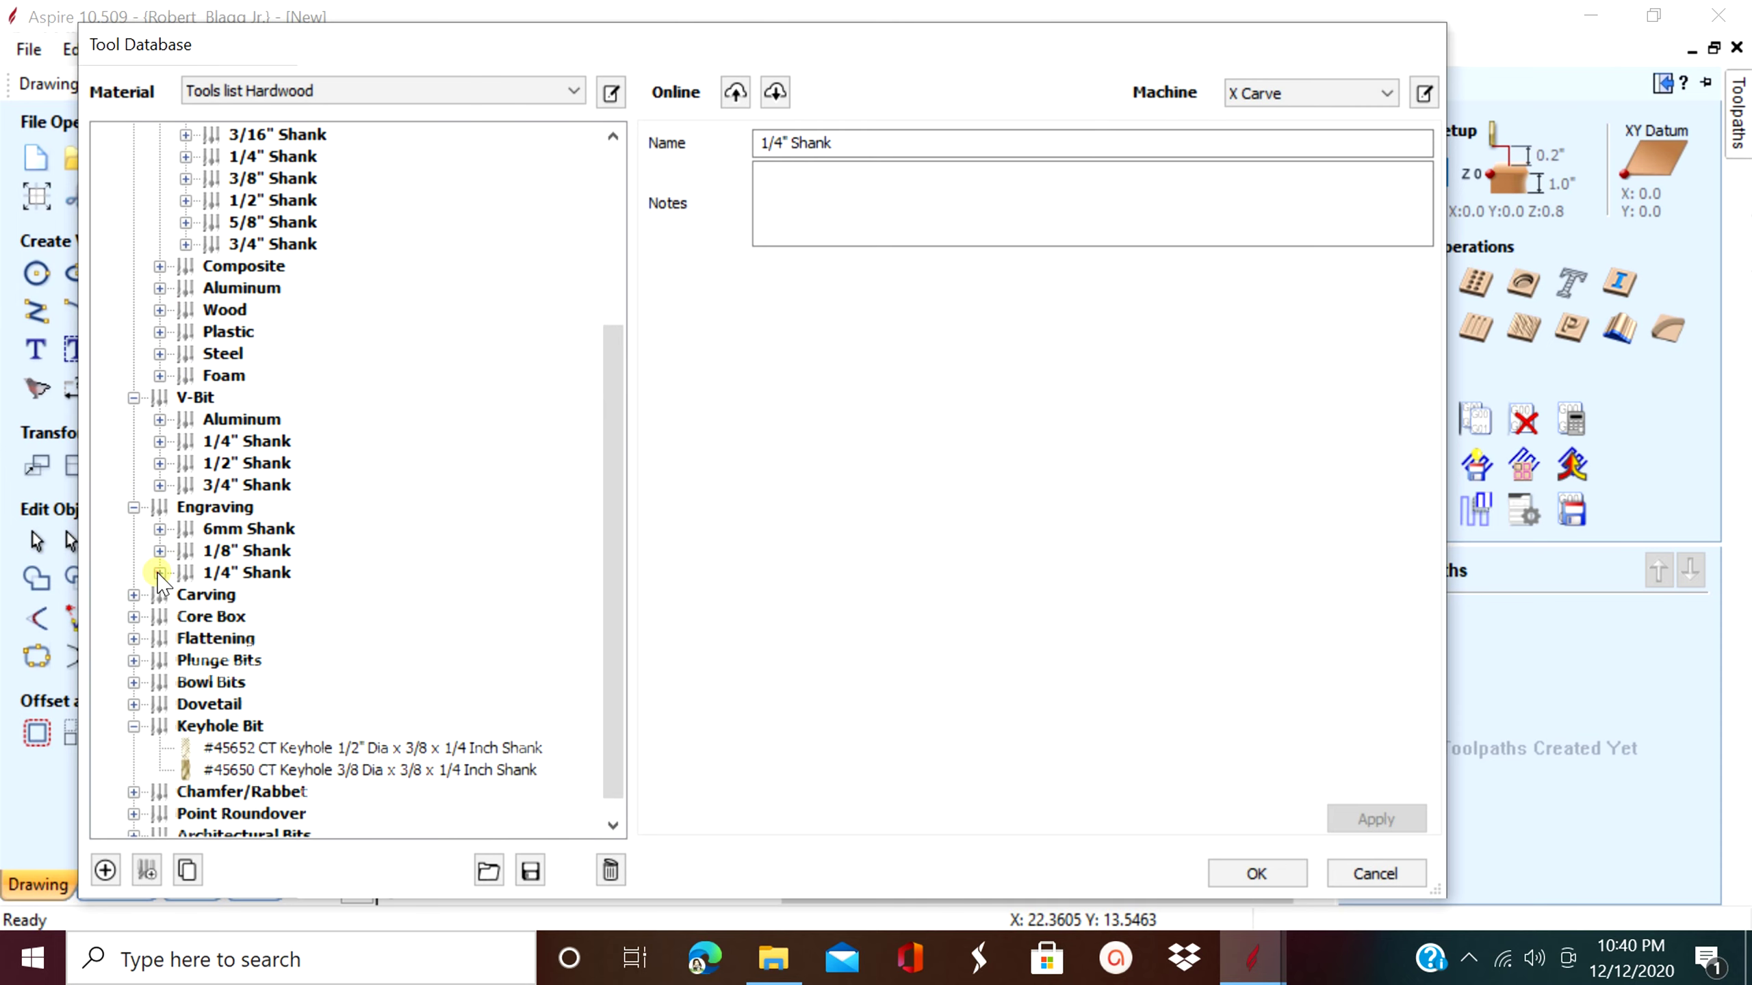
left_click(135, 507)
left_click(133, 440)
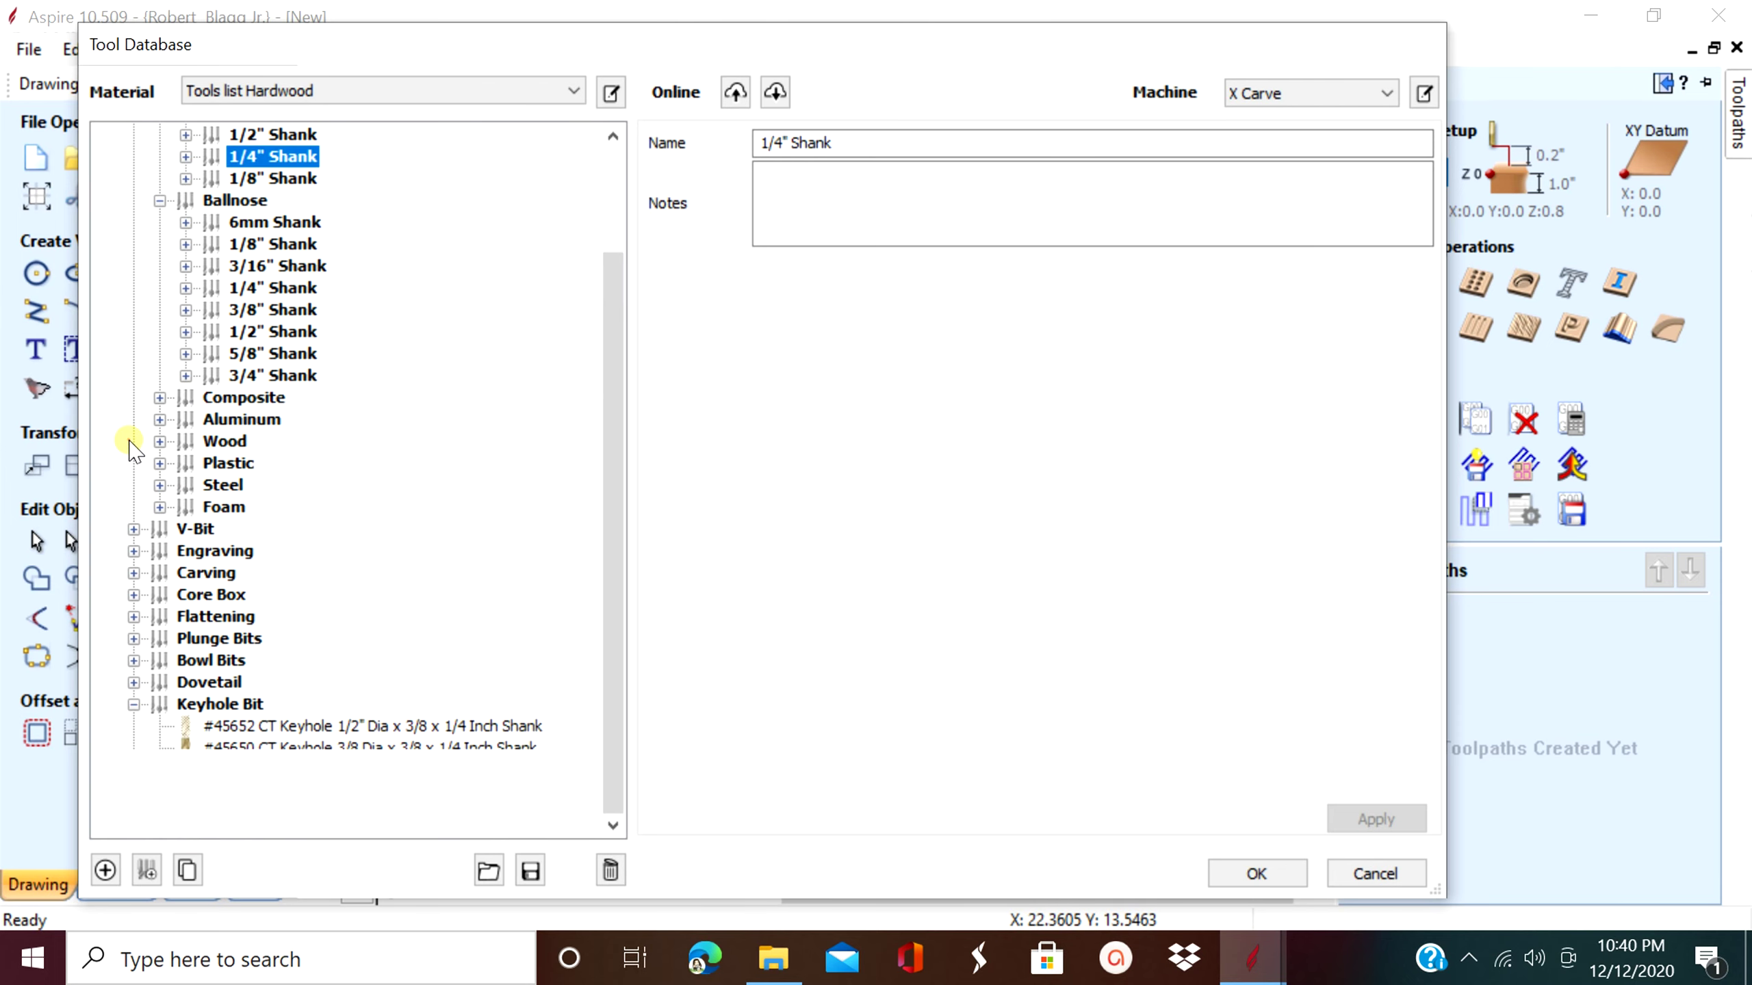
- Collapse the Endmill and Keyhole Bit categories and select the Amana Tool Master group
scroll(144, 353, "up", 2)
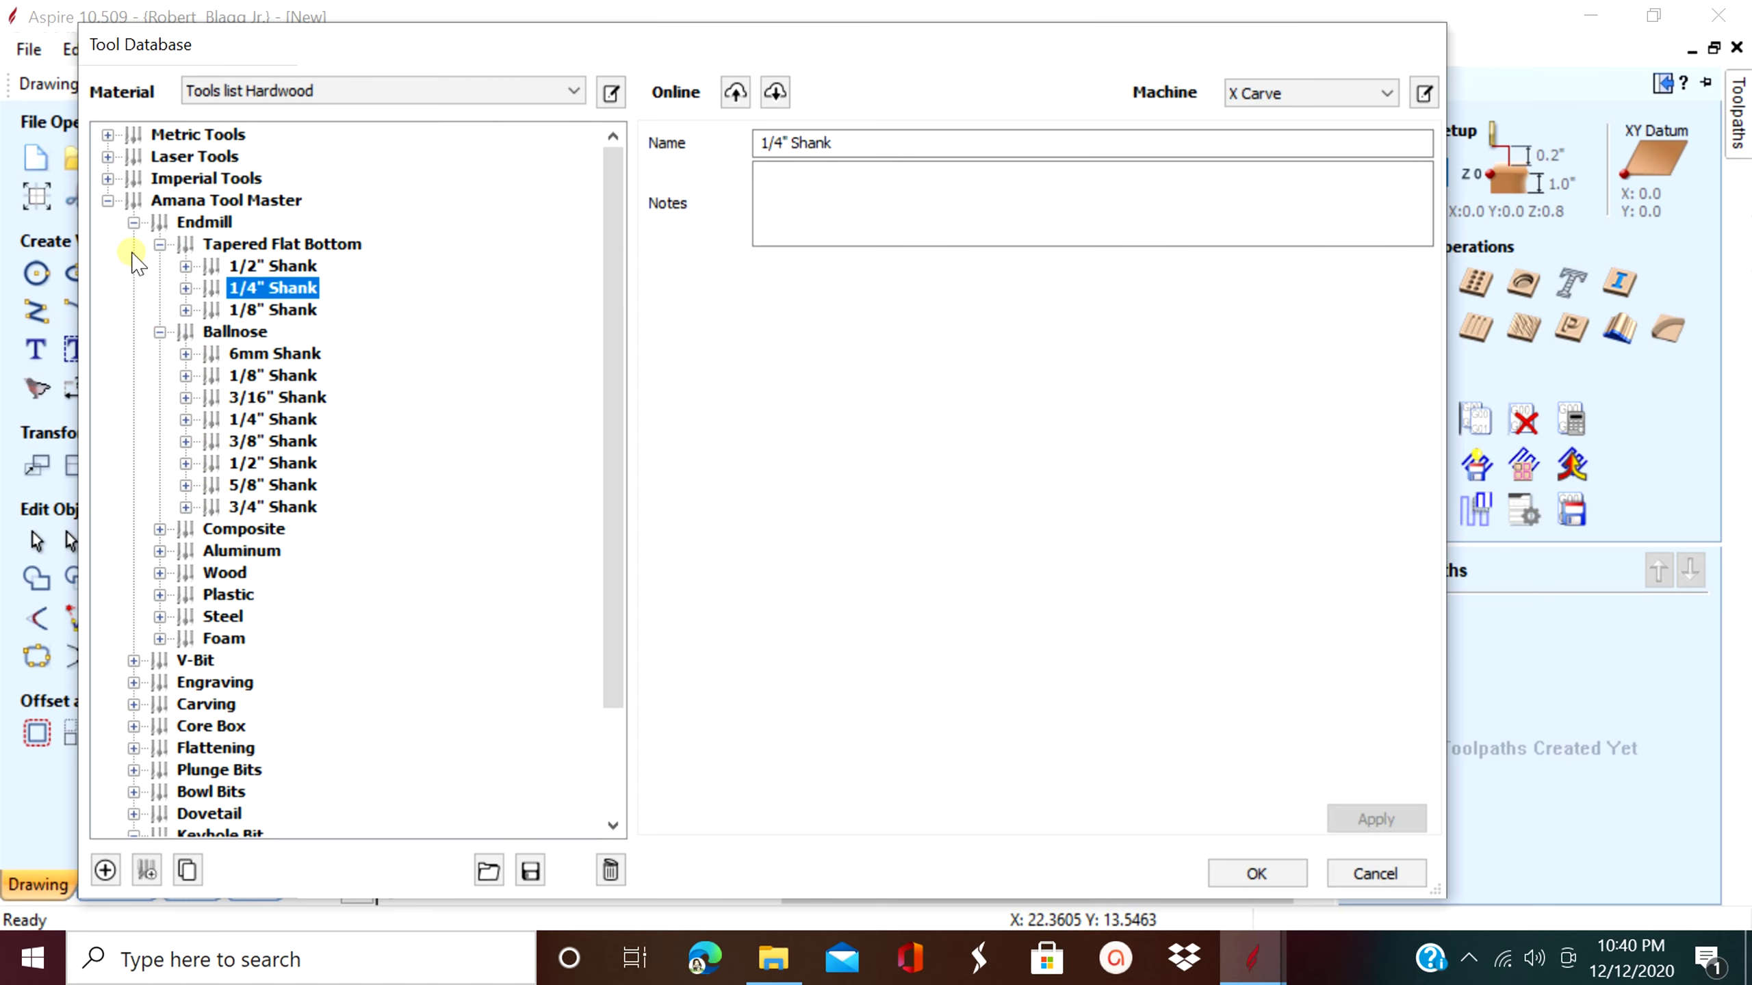
left_click(133, 222)
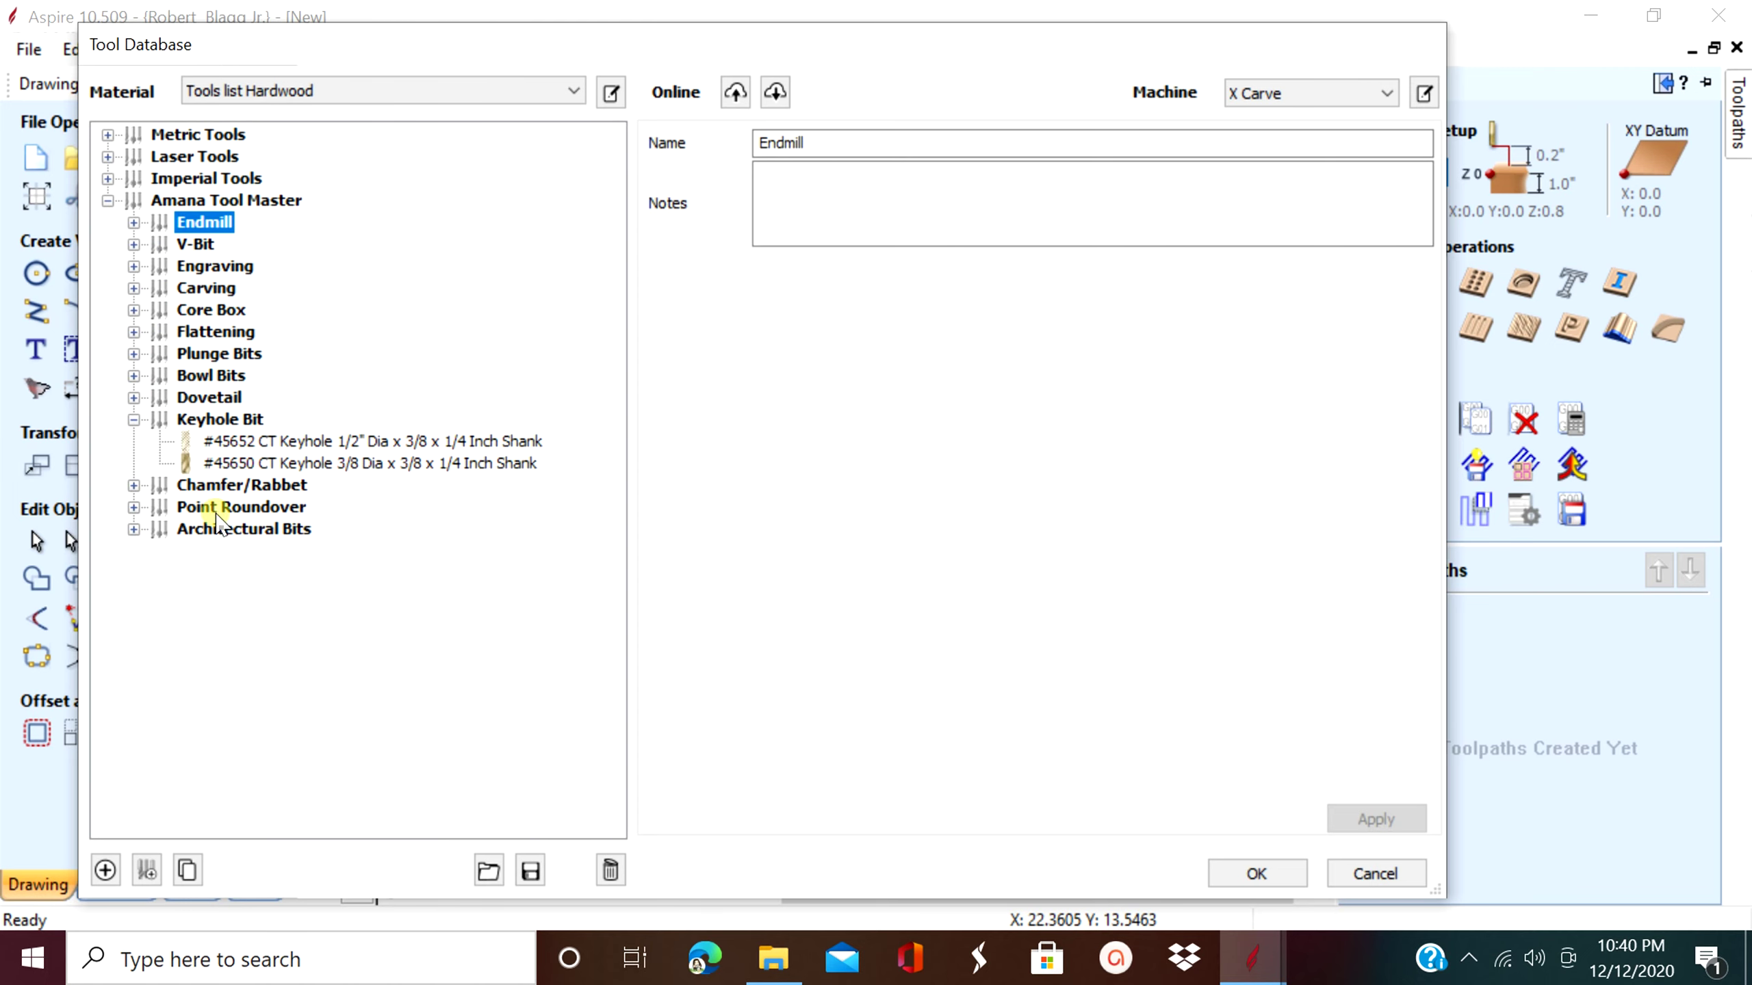
left_click(135, 418)
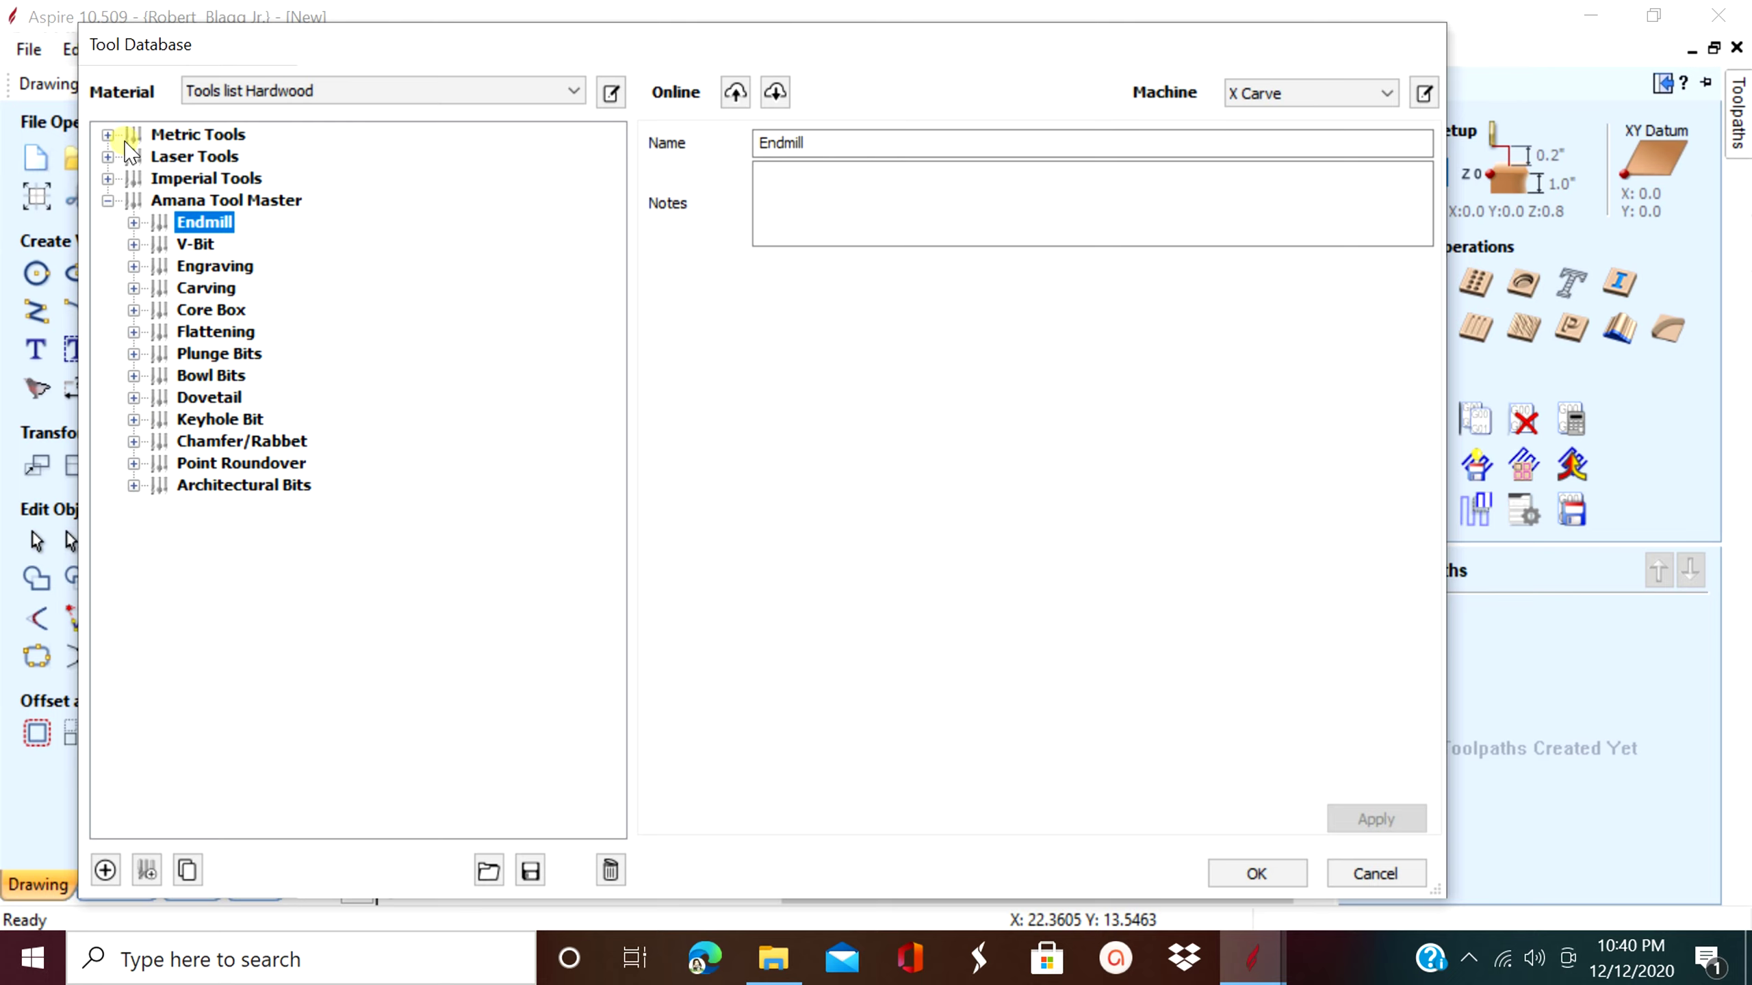
left_click(171, 199)
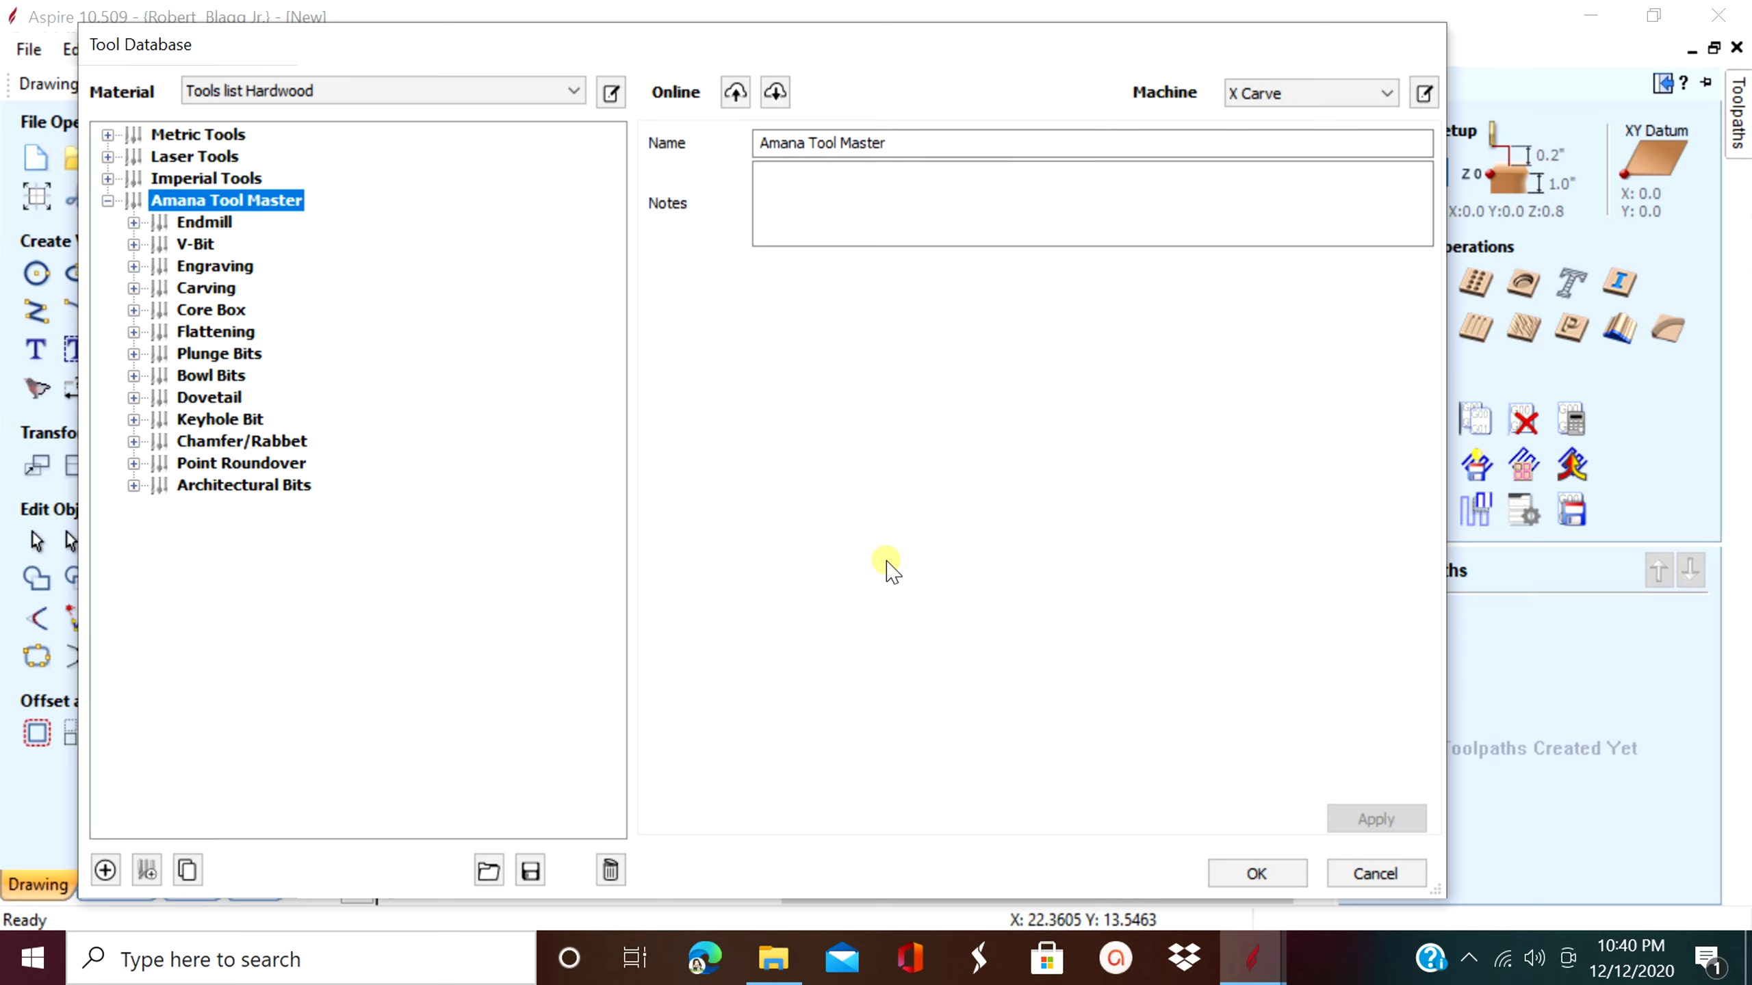
- Keep Tools list Hardwood as the material and select the Amana Tool Master group
left_click(572, 93)
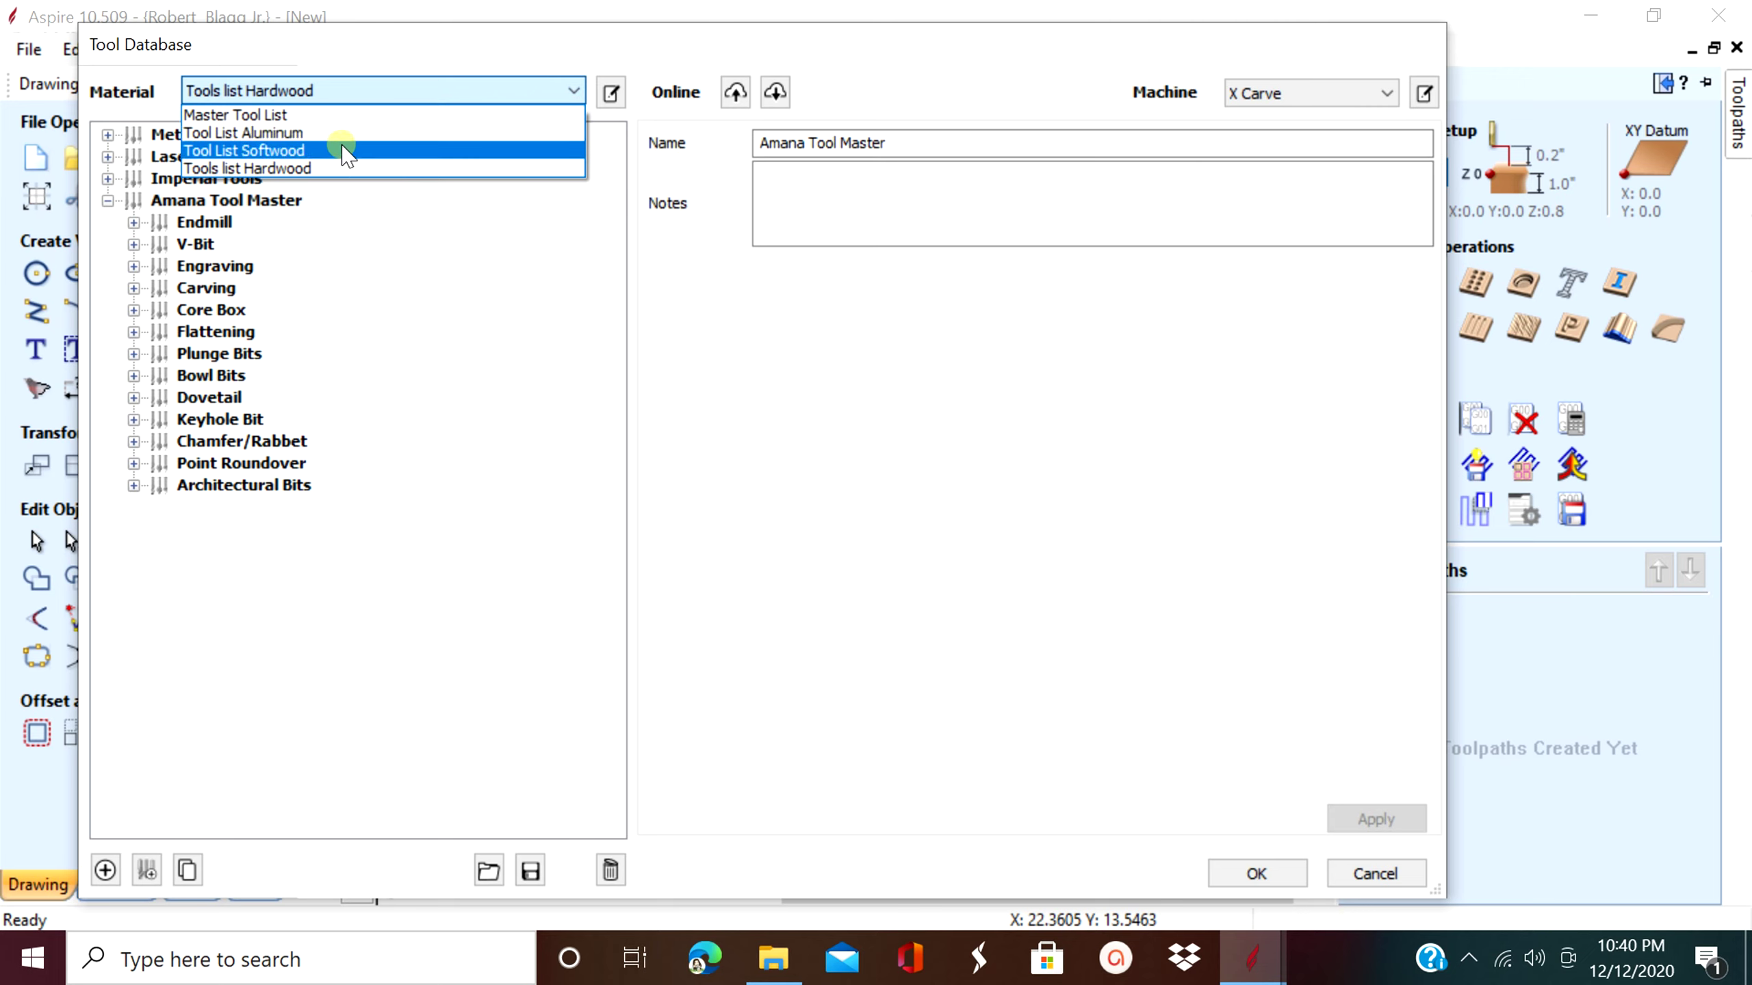
left_click(324, 171)
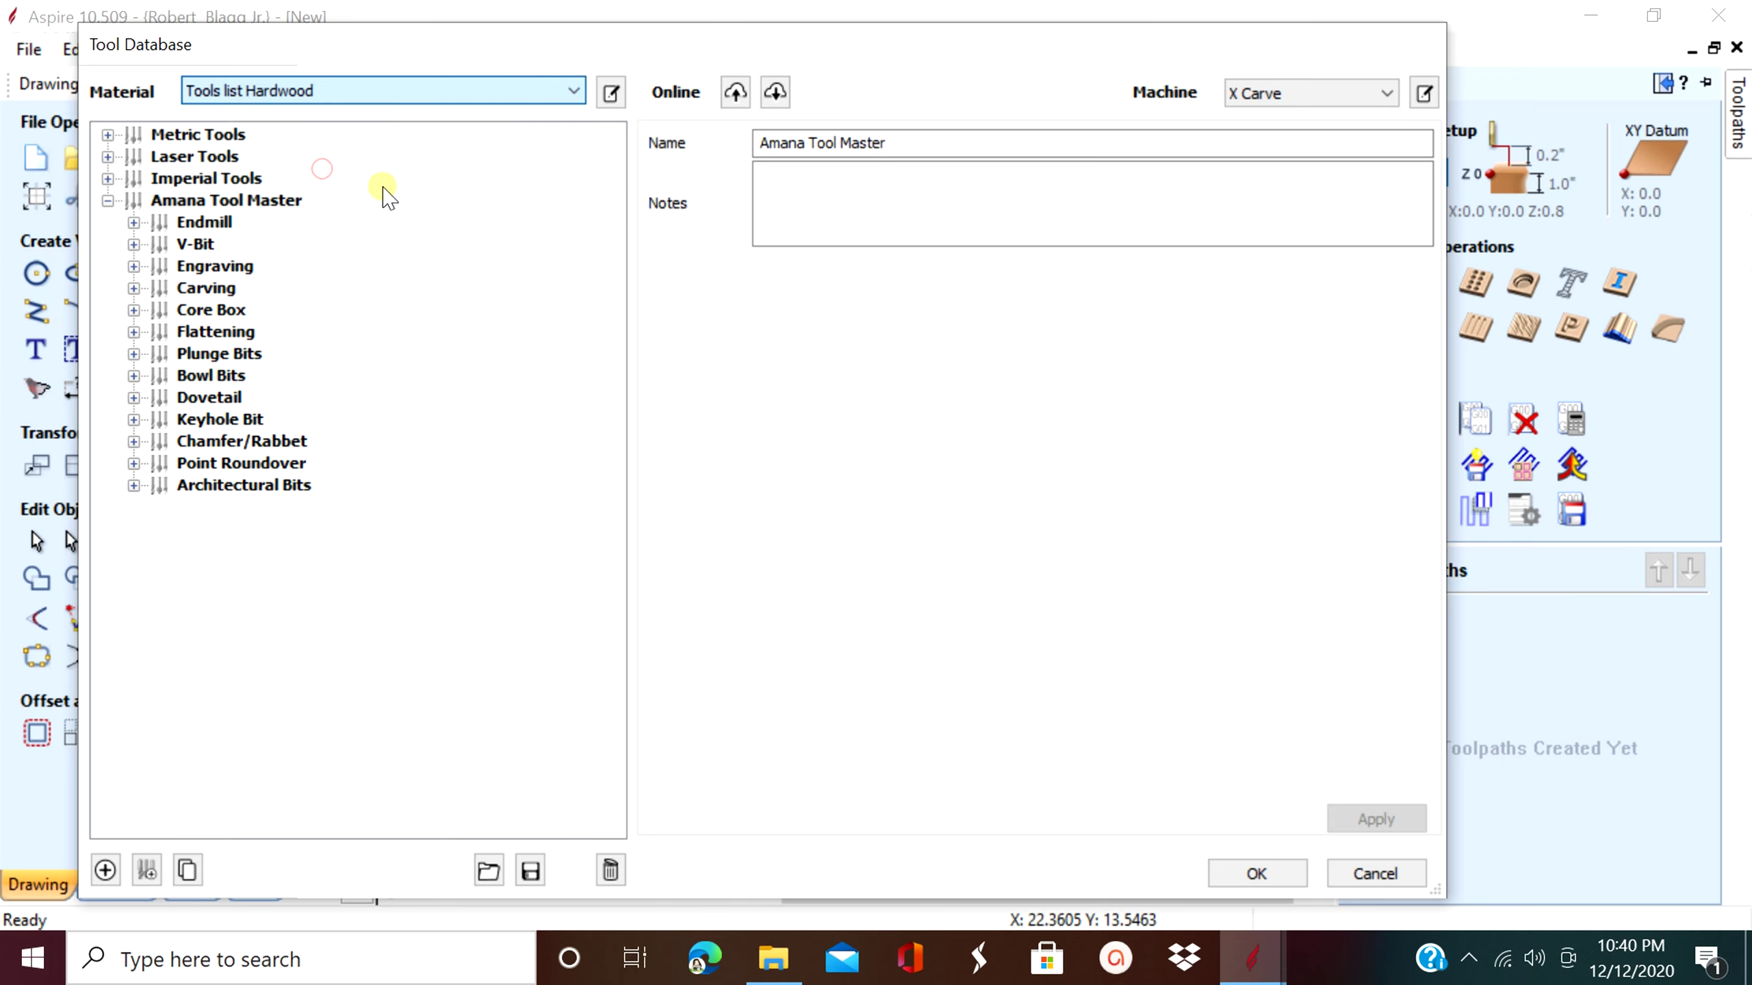
left_click(216, 180)
left_click(207, 134)
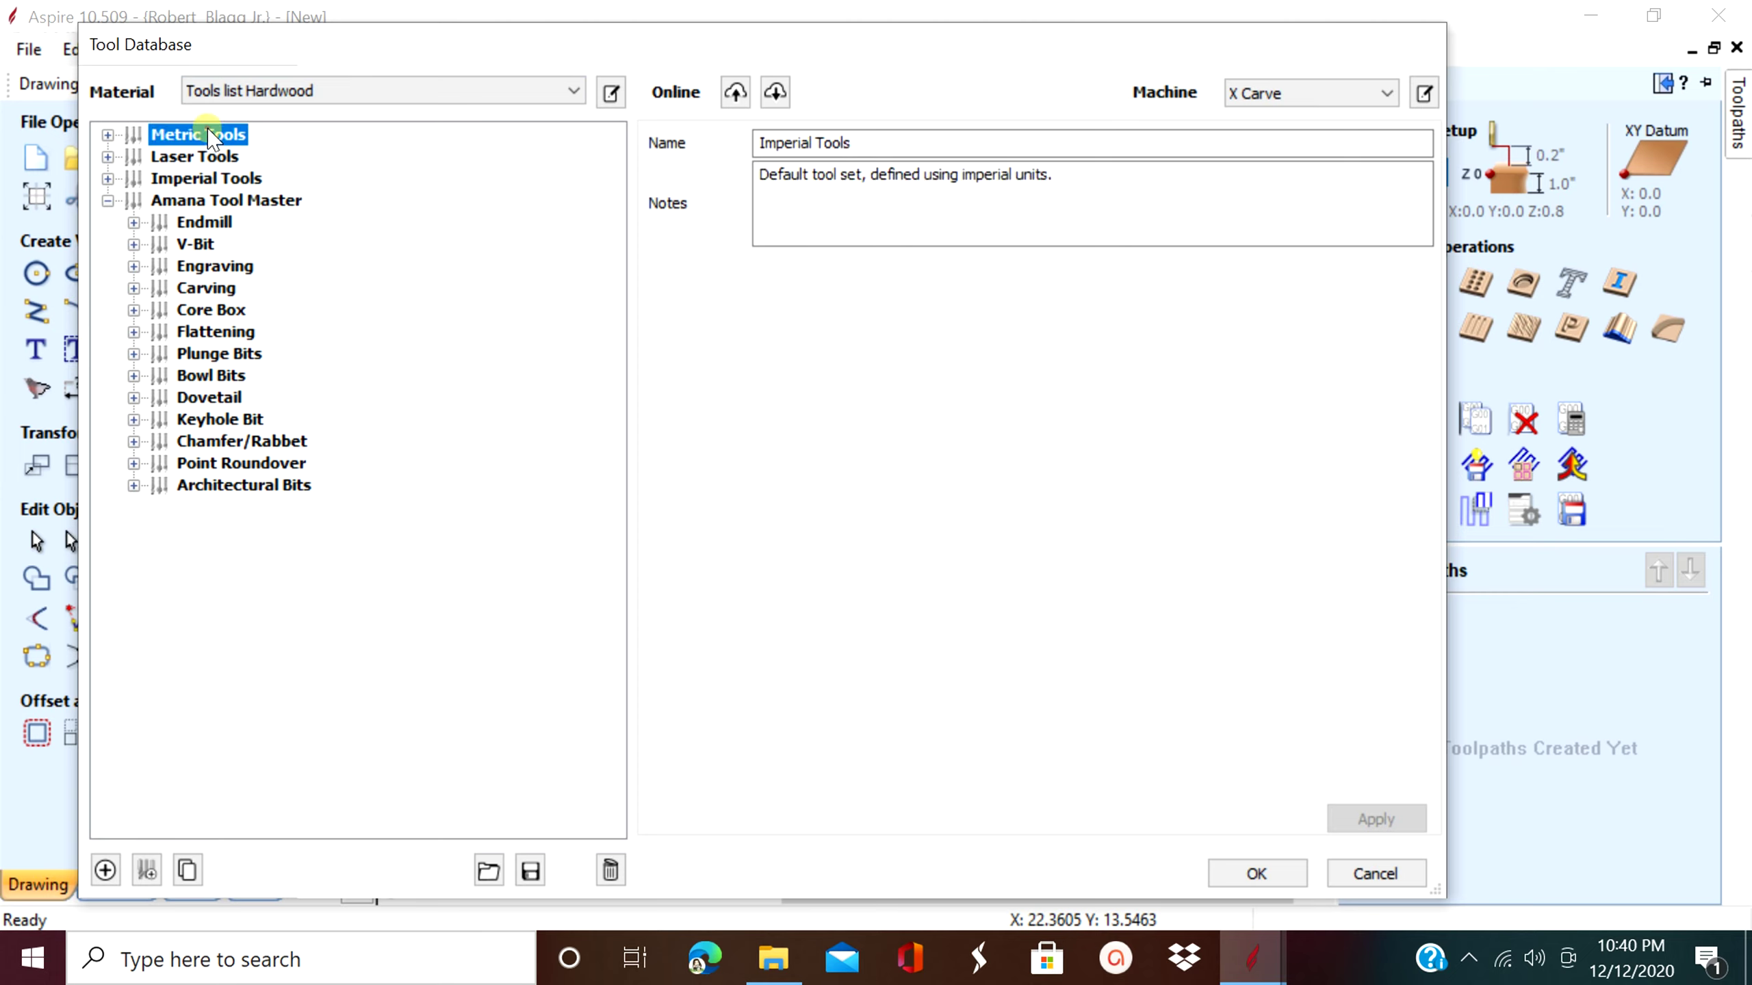
left_click(220, 201)
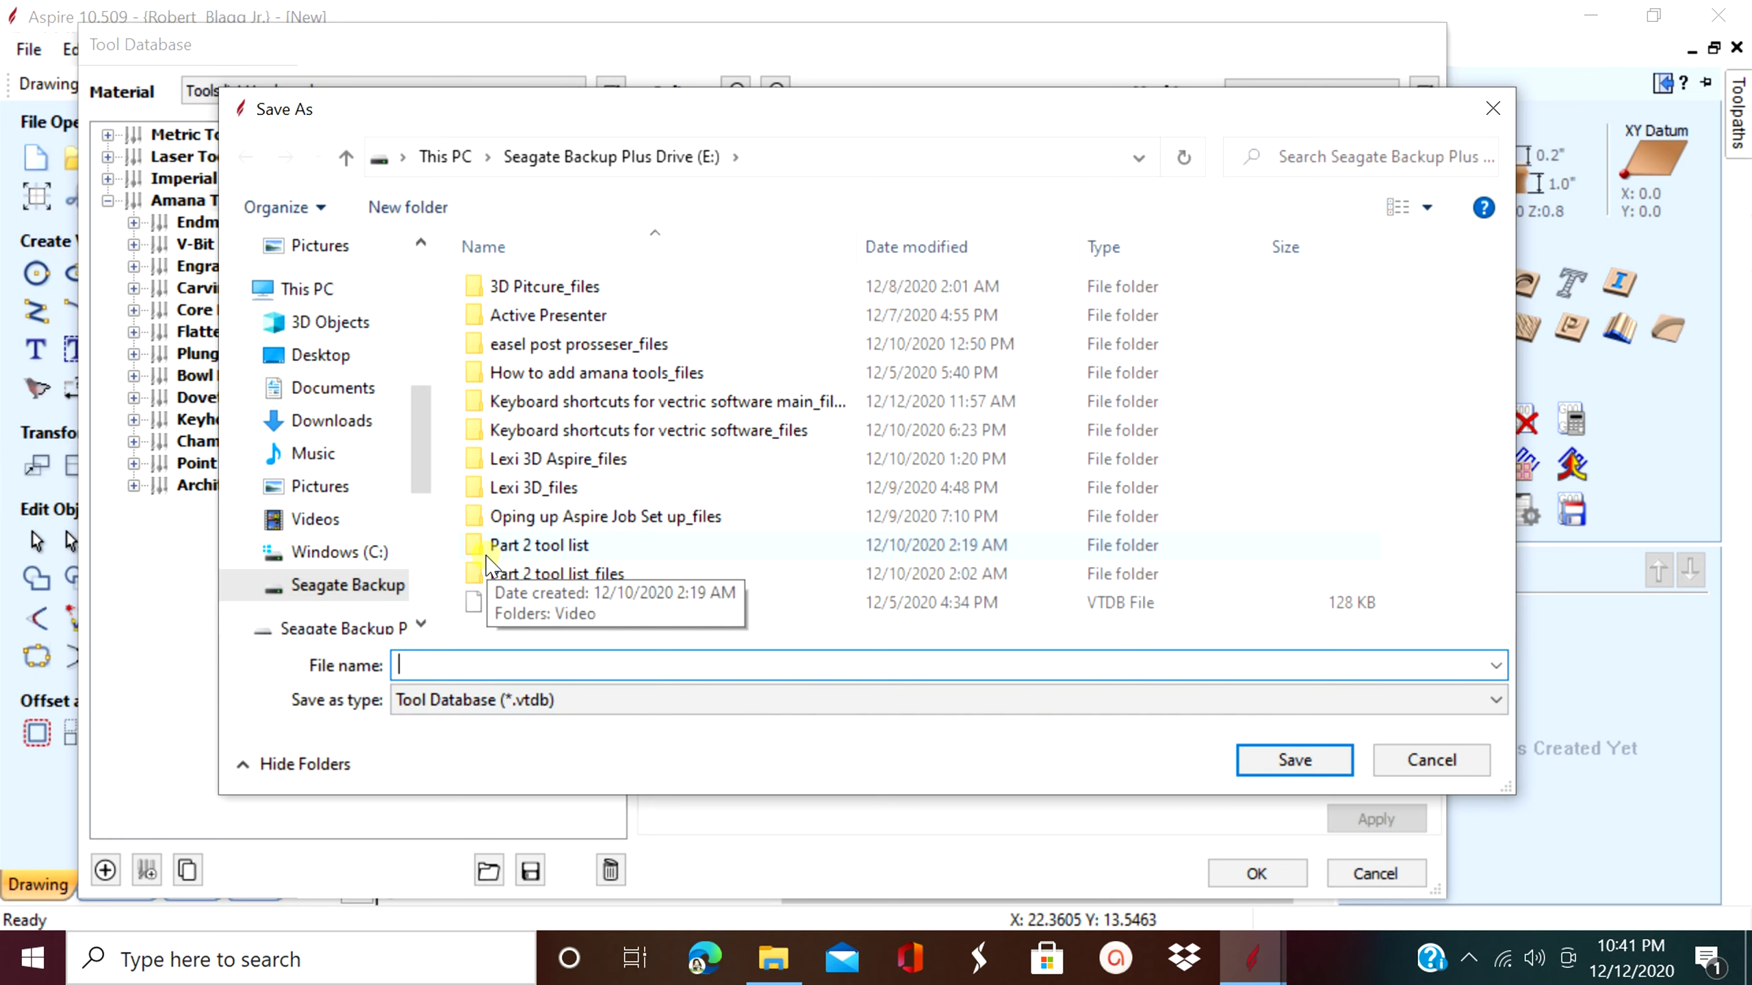
- Save the database as 'Tool list Amana Tool' (Tool Database *.vtdb) in Downloads
type("l list Amana Tool")
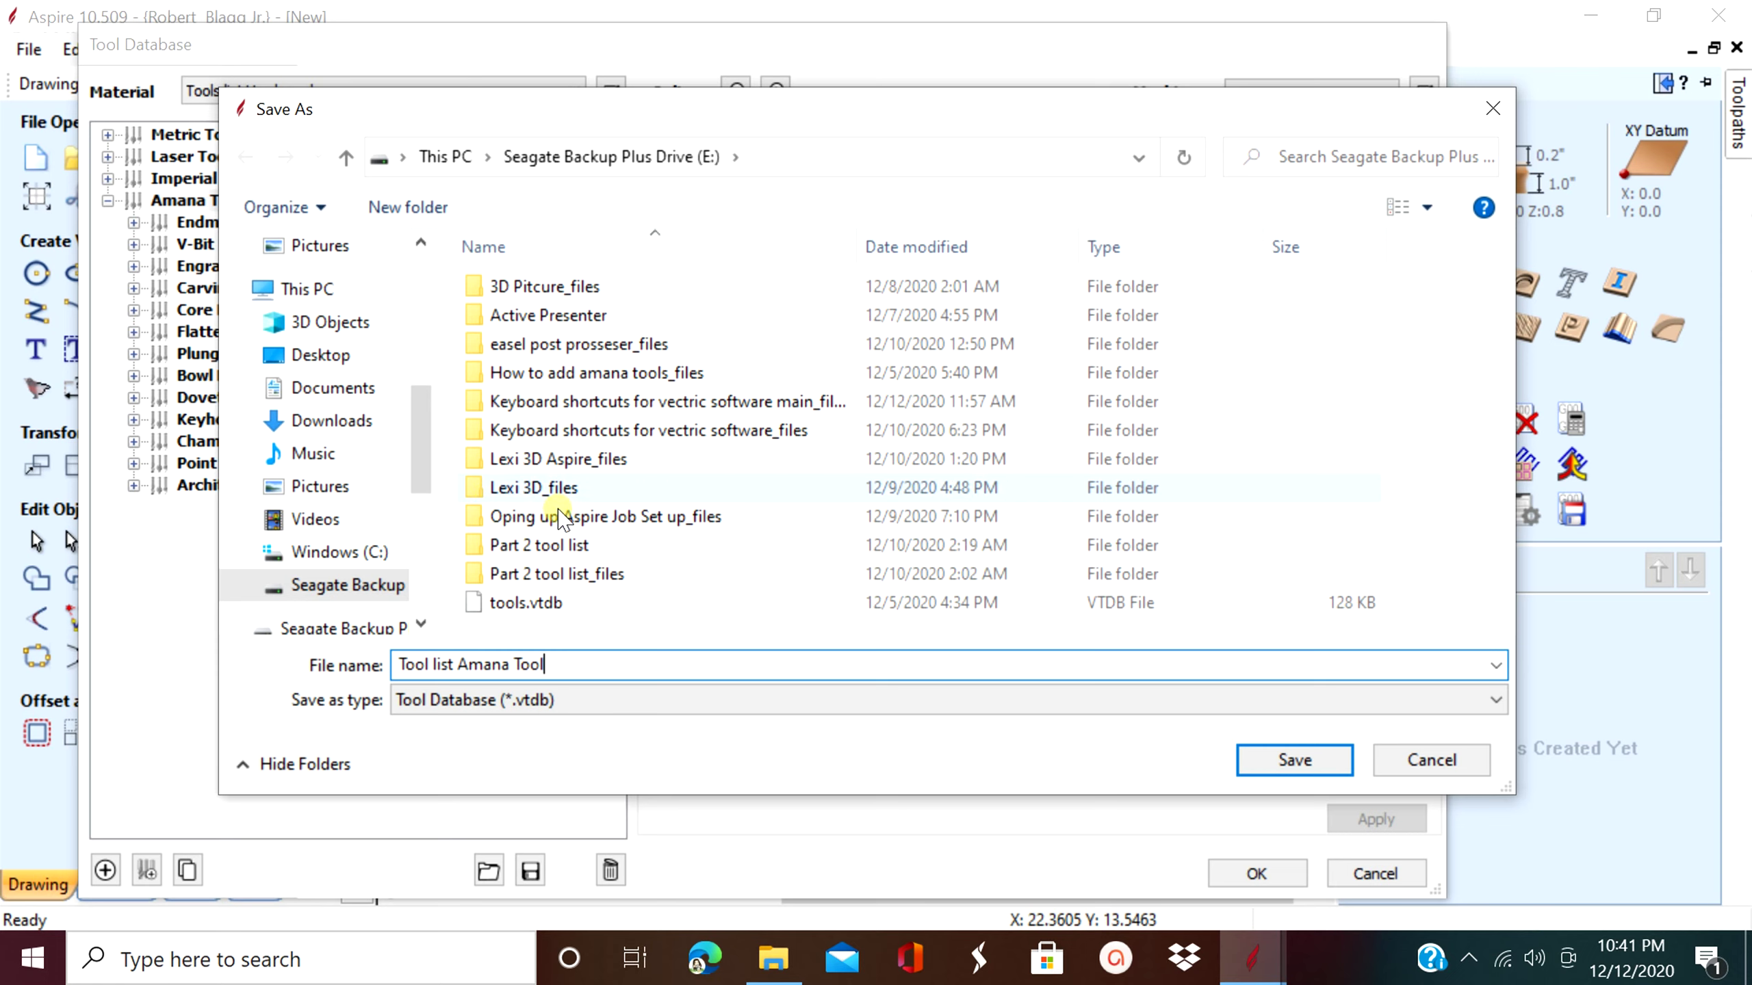
left_click(1493, 700)
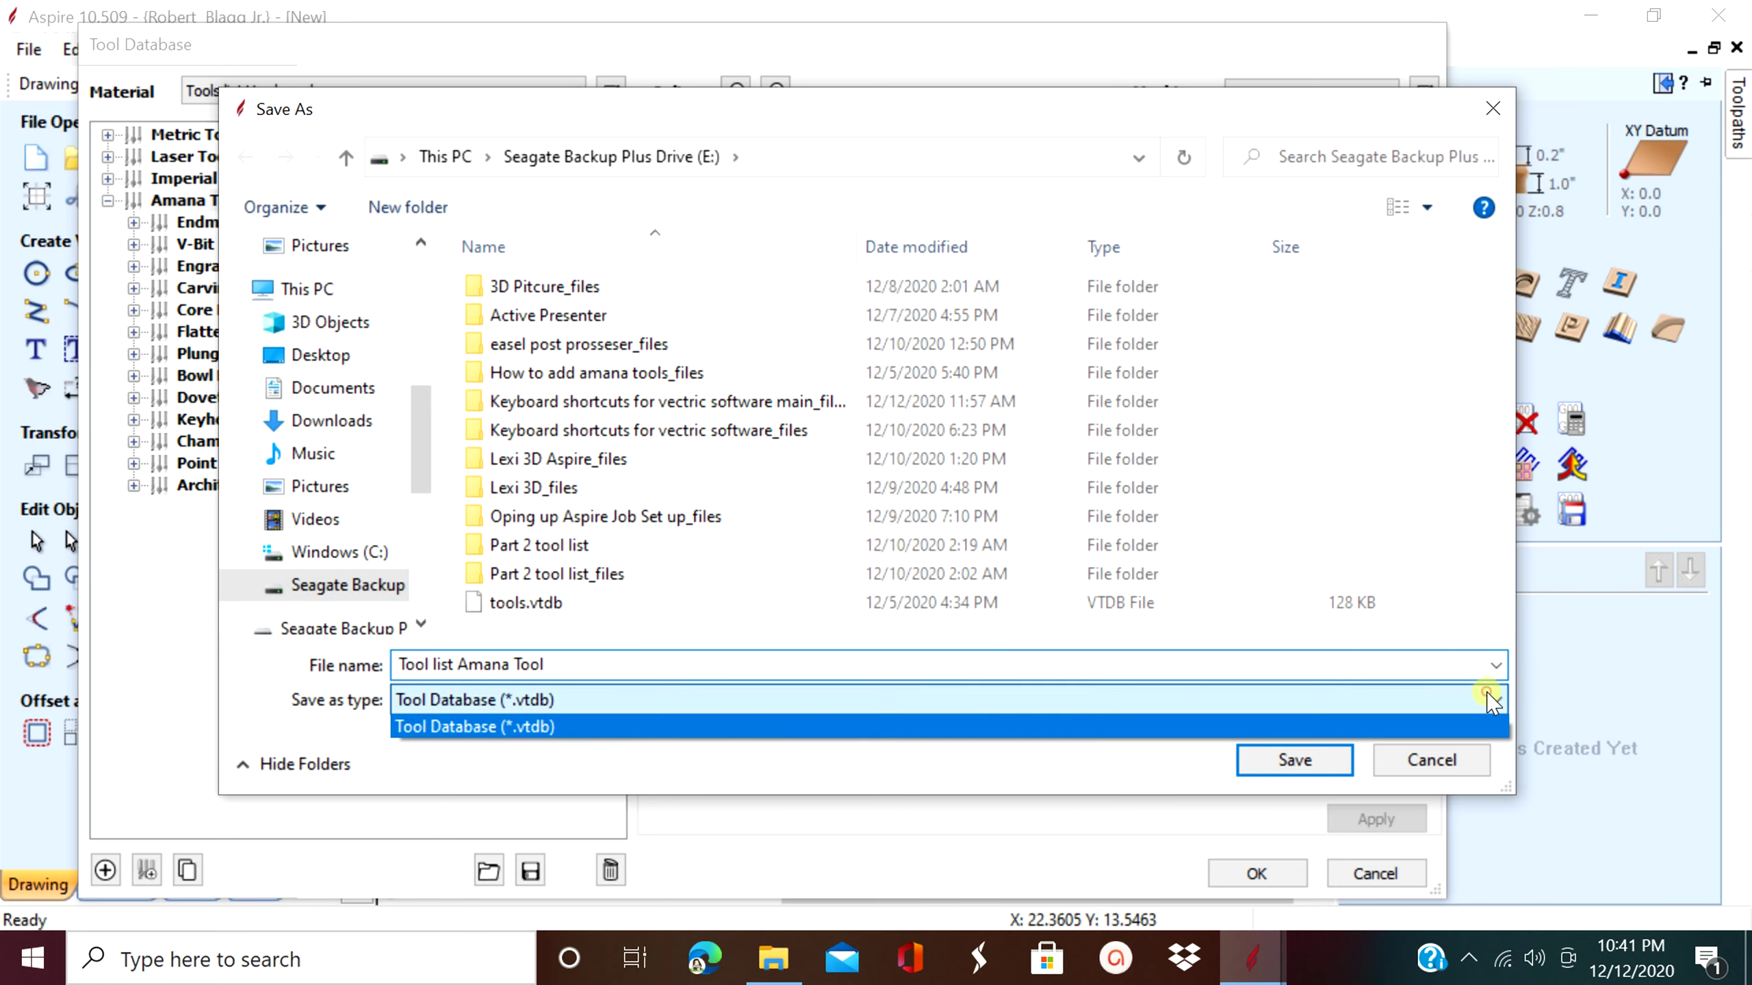
left_click(1077, 727)
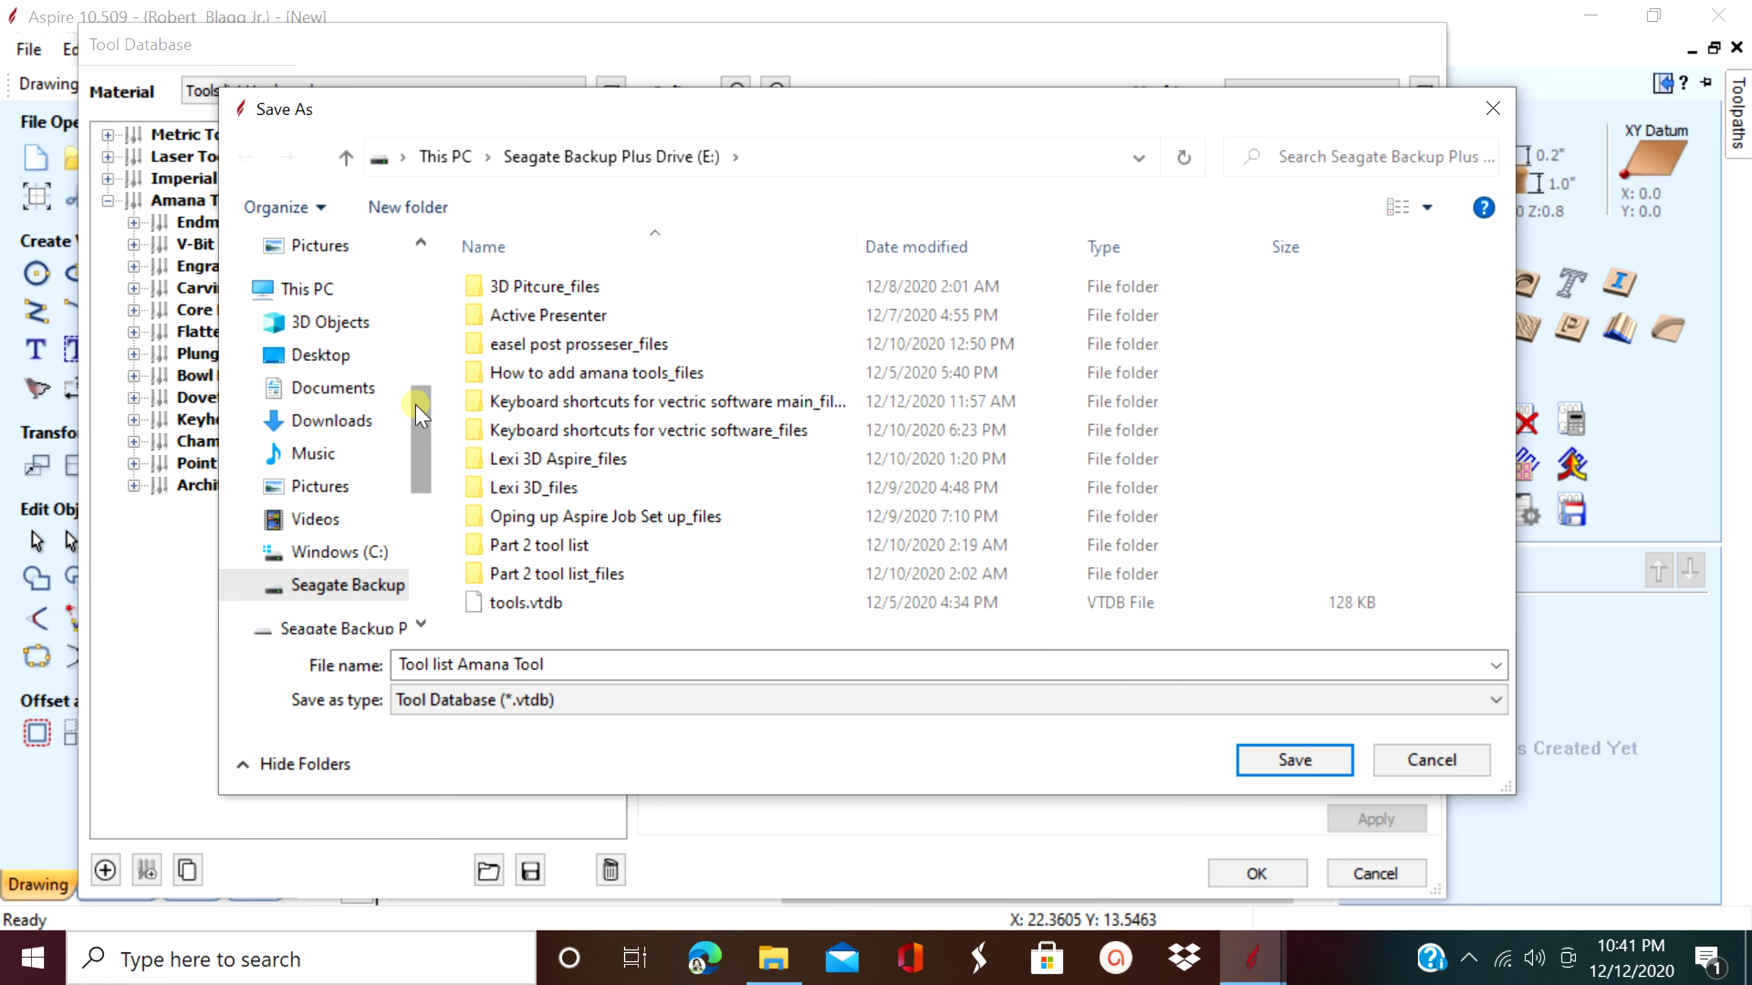
scroll(416, 405, "down", 1)
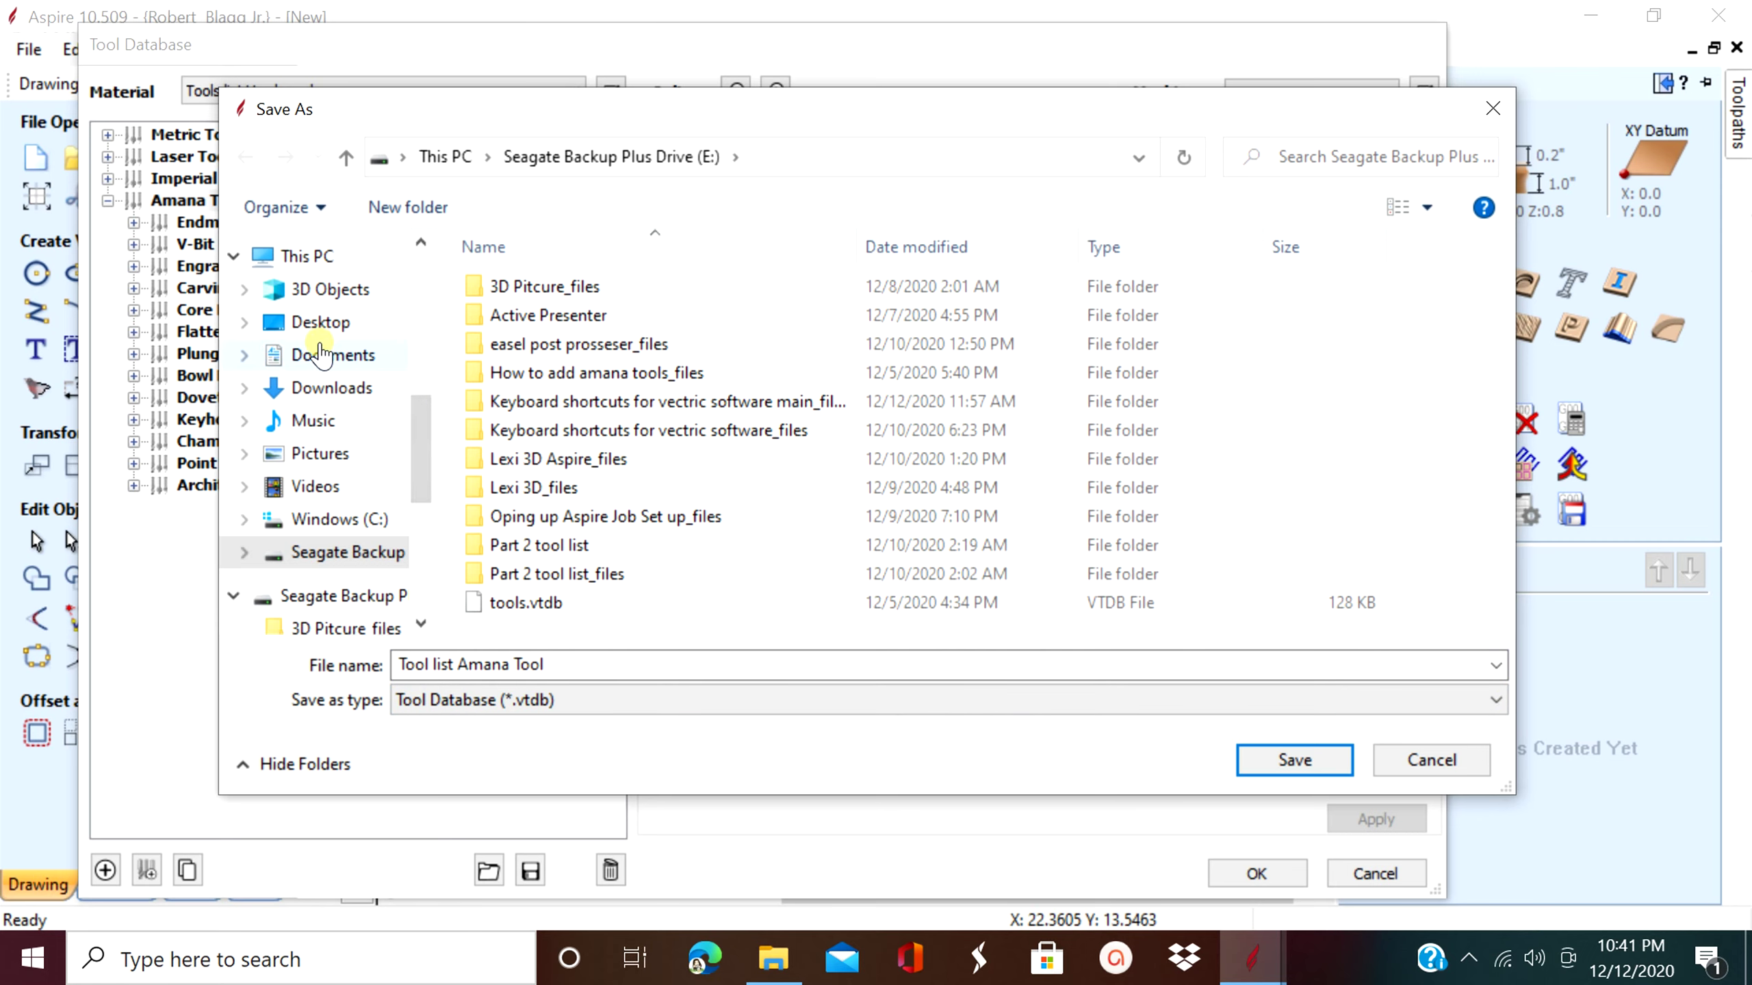
left_click(334, 389)
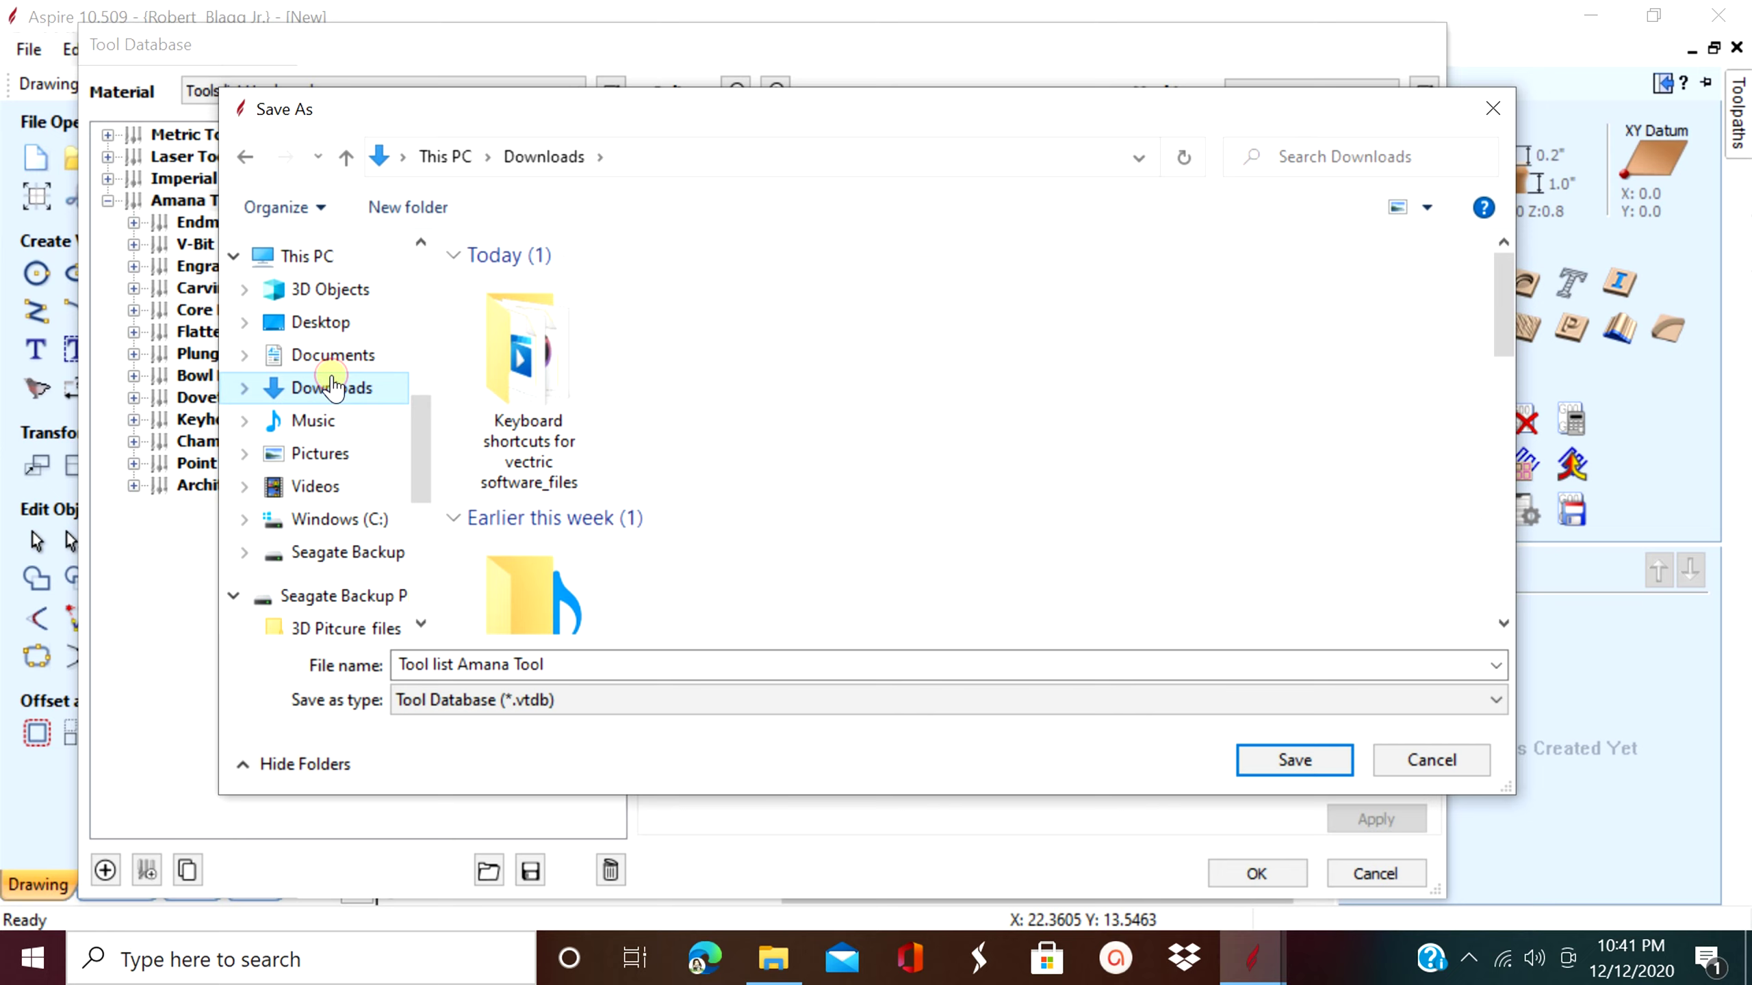
left_click(1278, 768)
left_click(1297, 761)
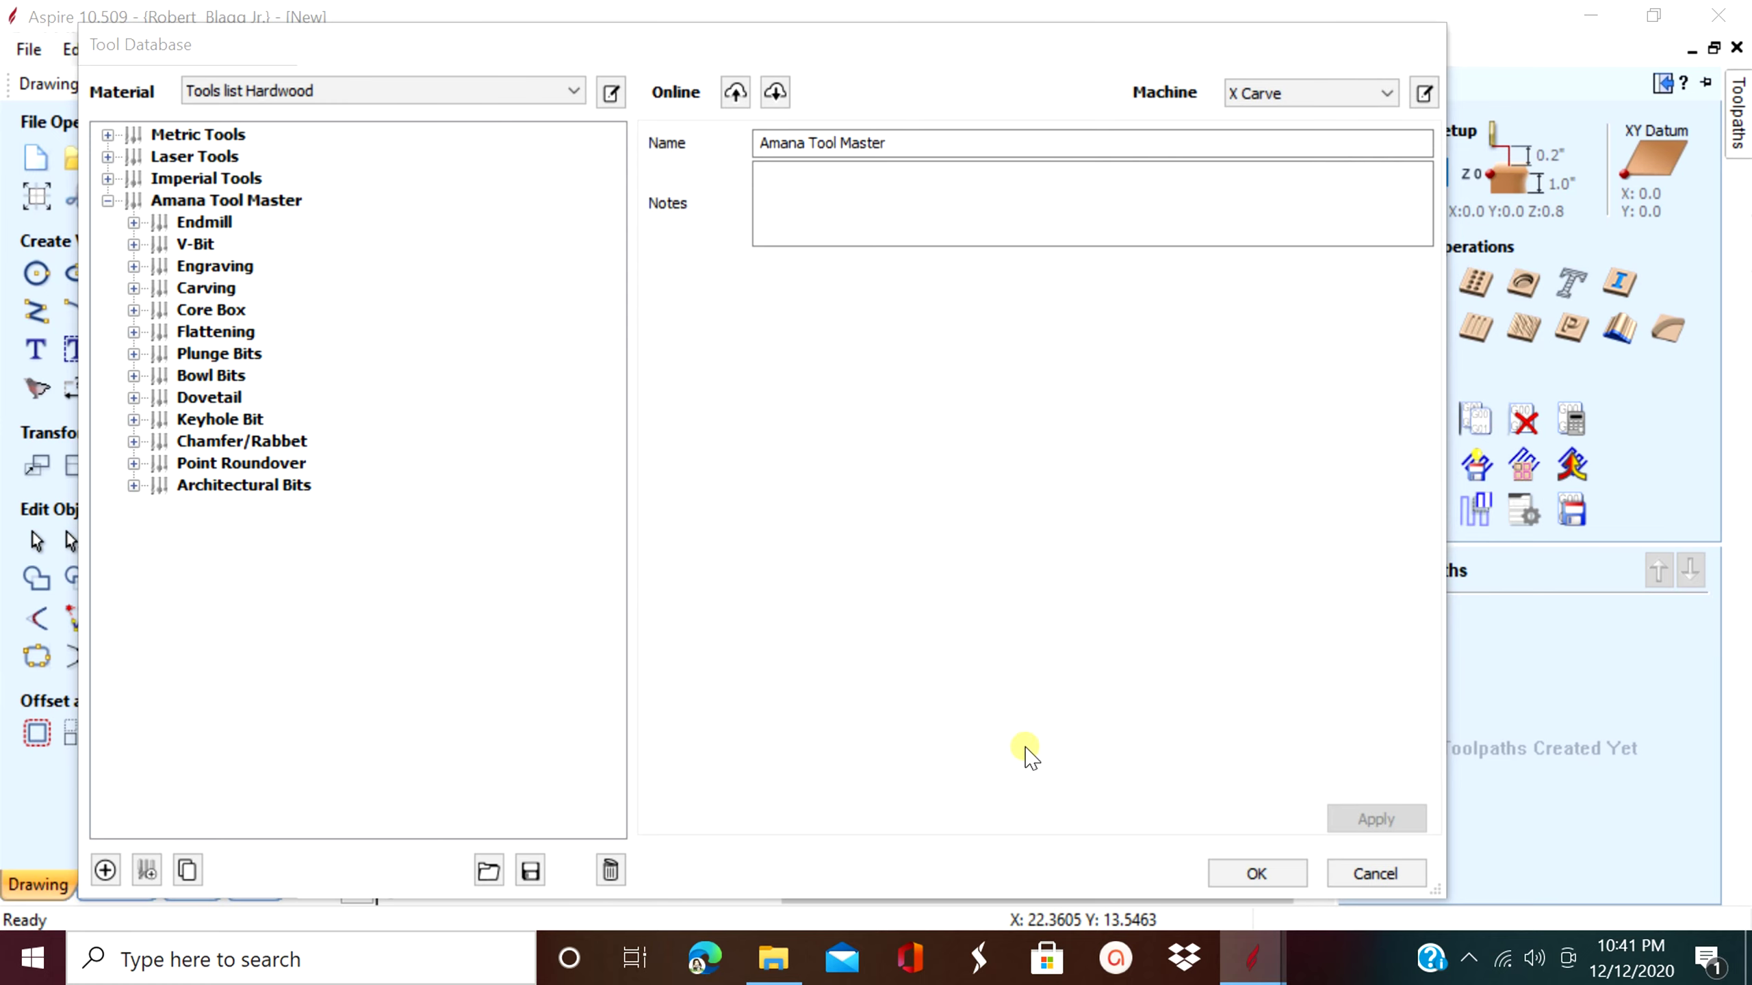
- Maximize the Downloads window and choose Share for Tool list Amana Tool.vtdb
left_click(776, 961)
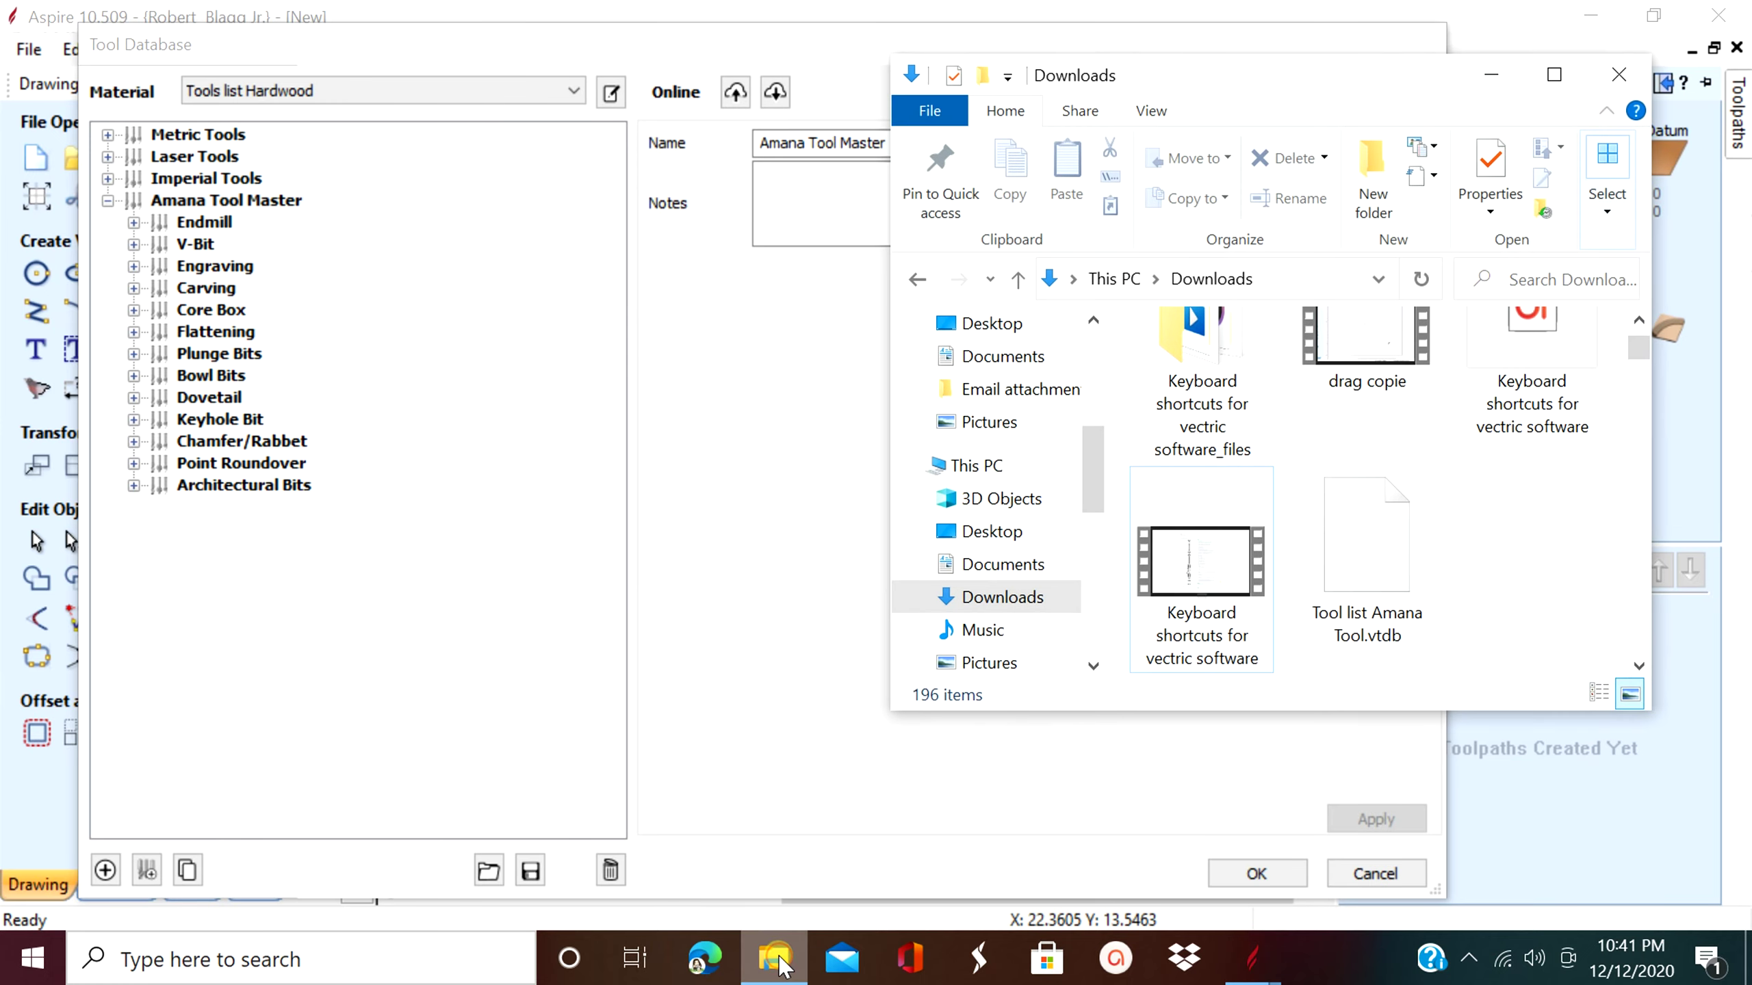
left_click(1554, 74)
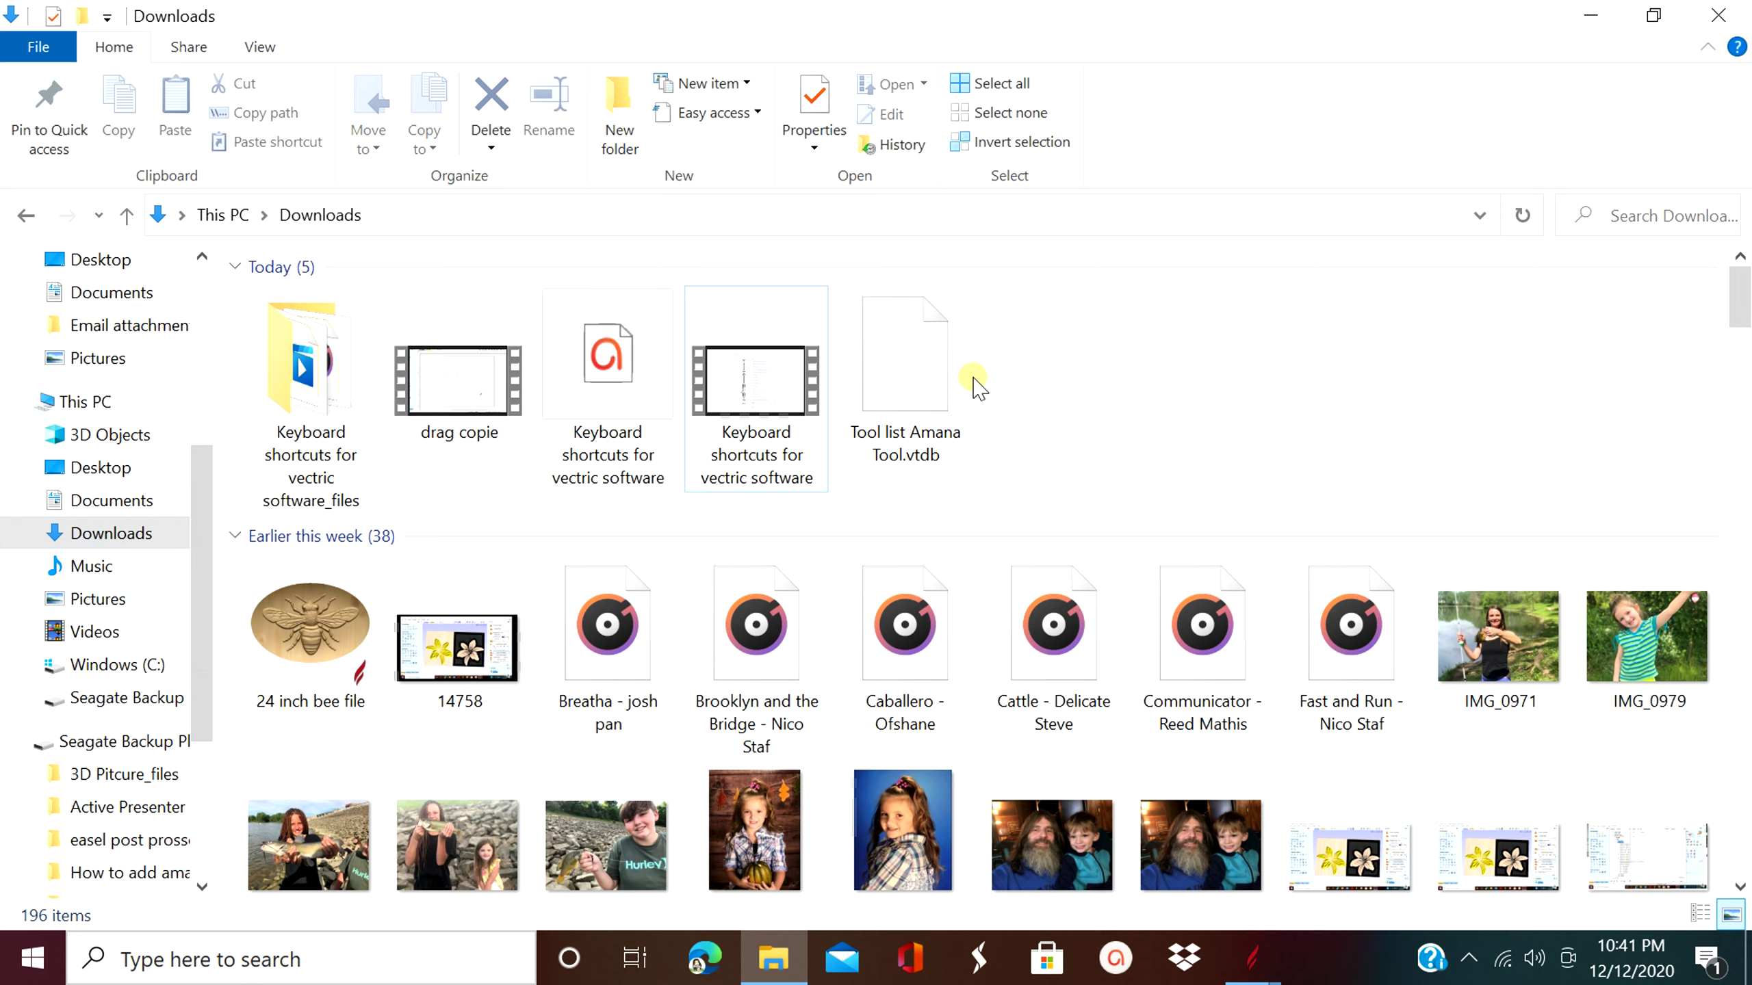
left_click(916, 368)
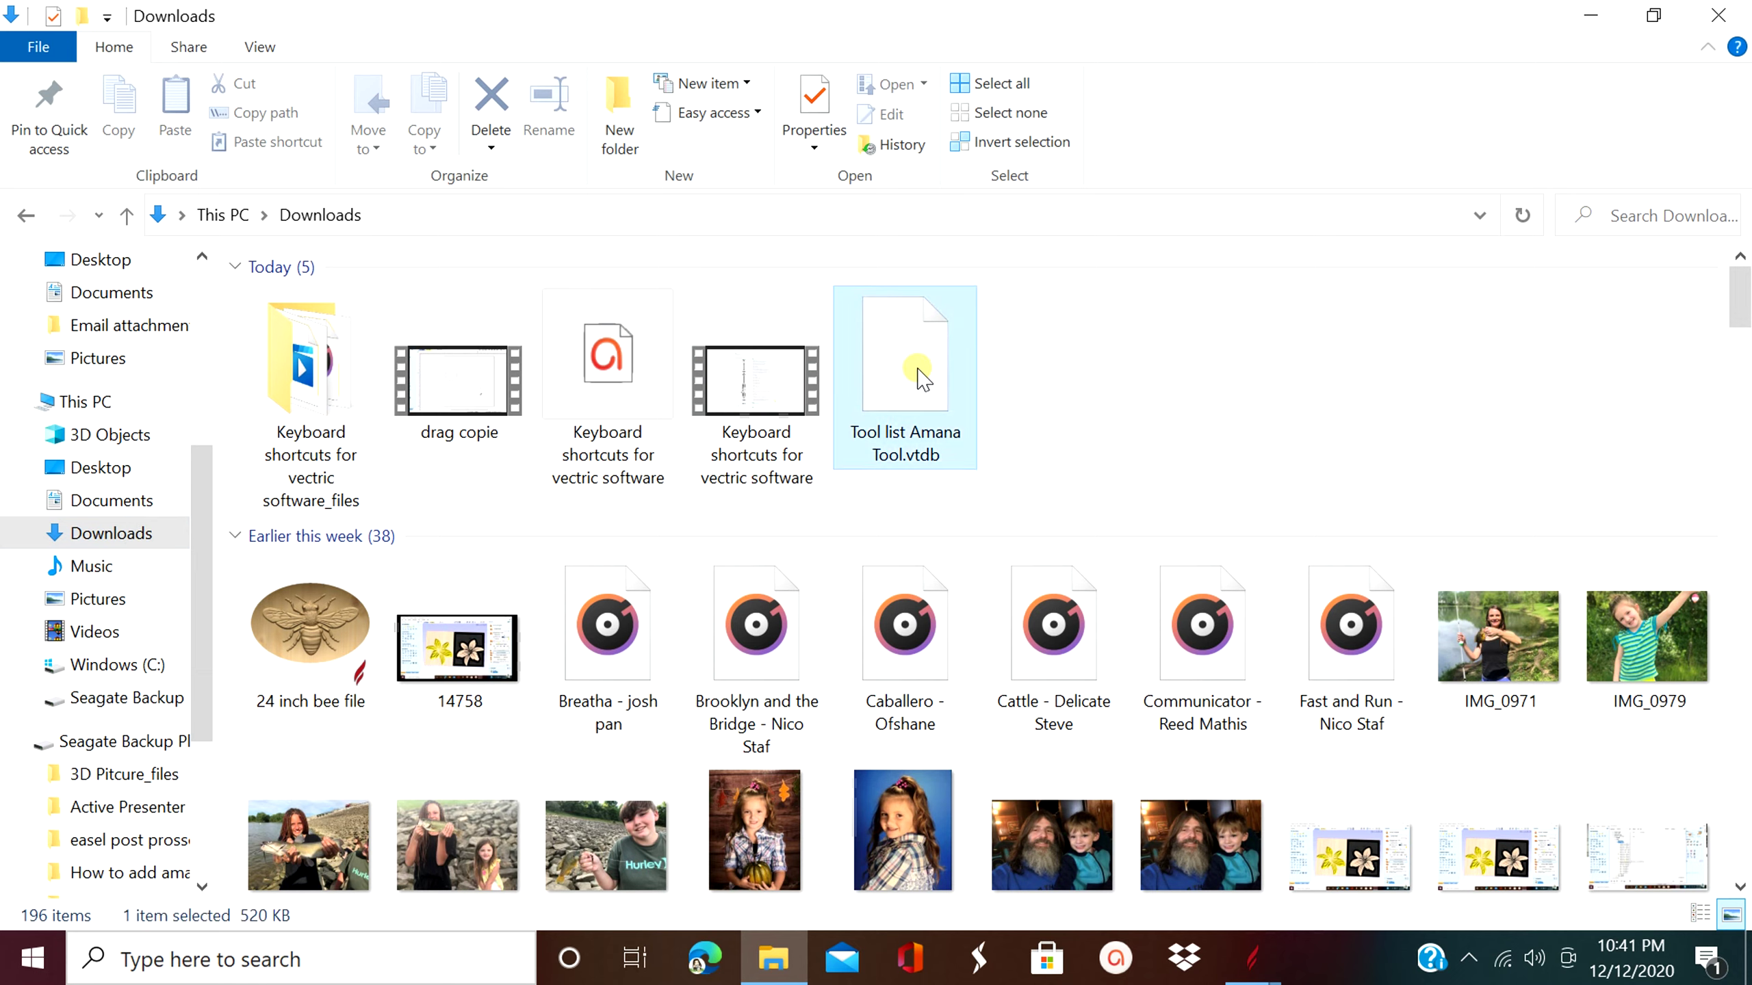
right_click(923, 379)
right_click(937, 381)
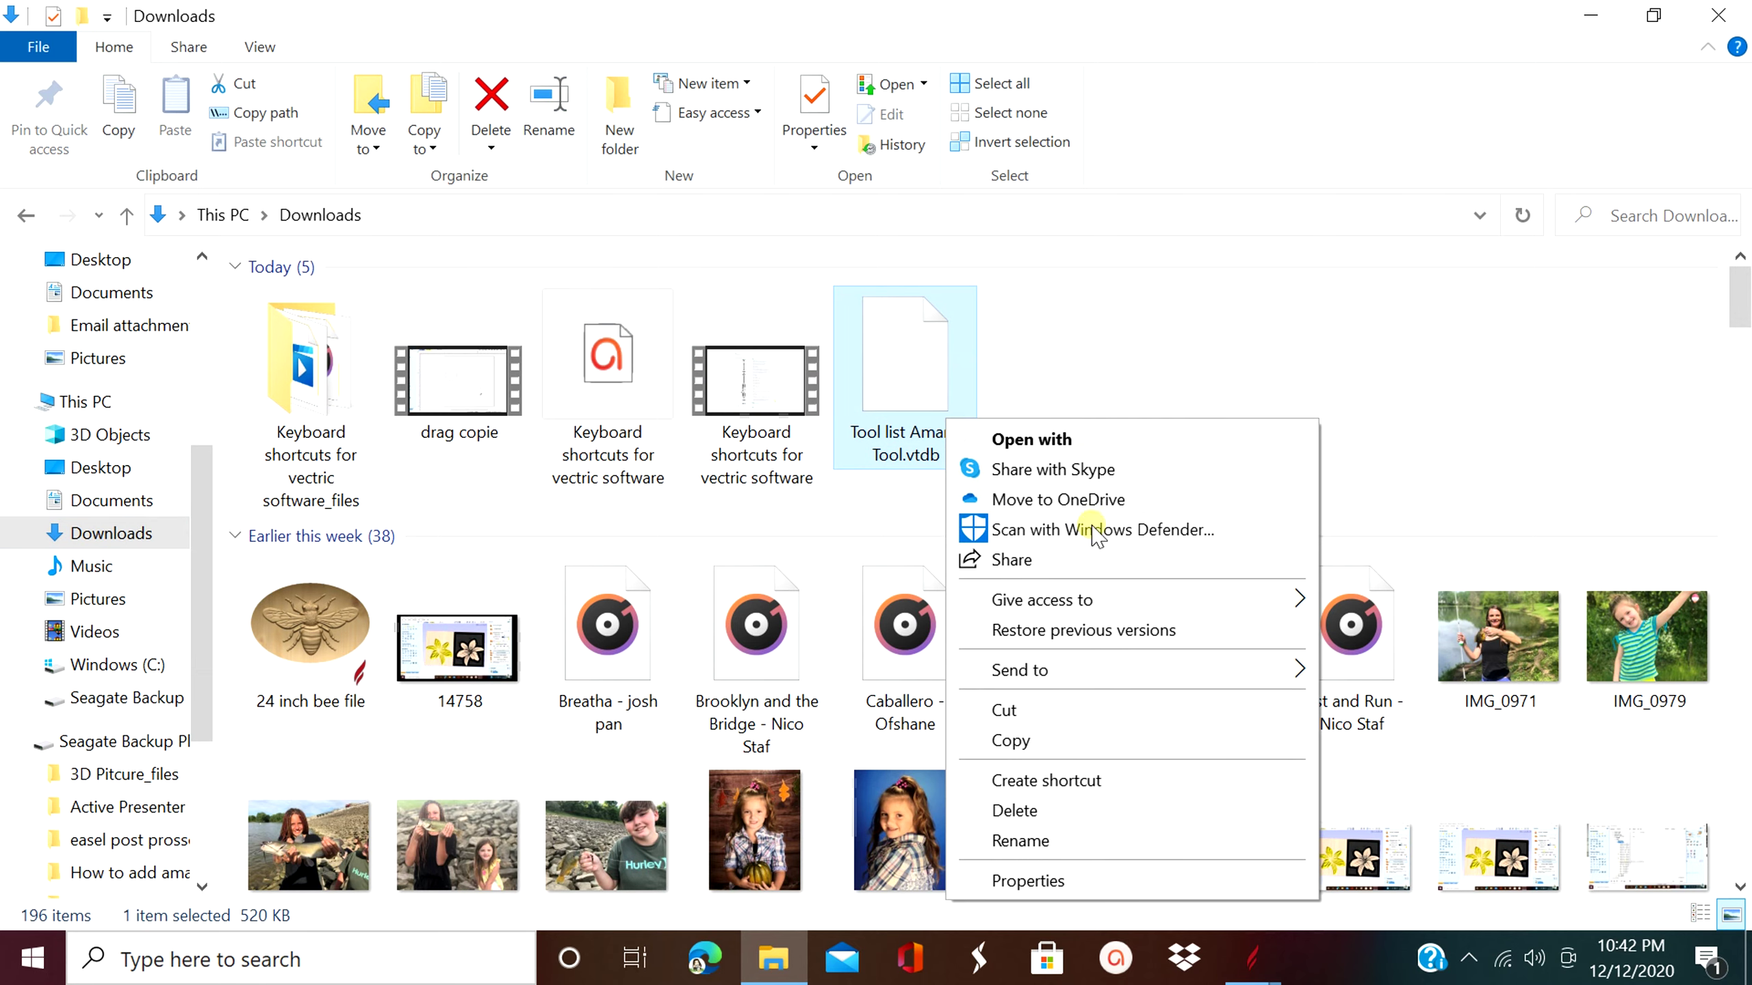
left_click(1022, 560)
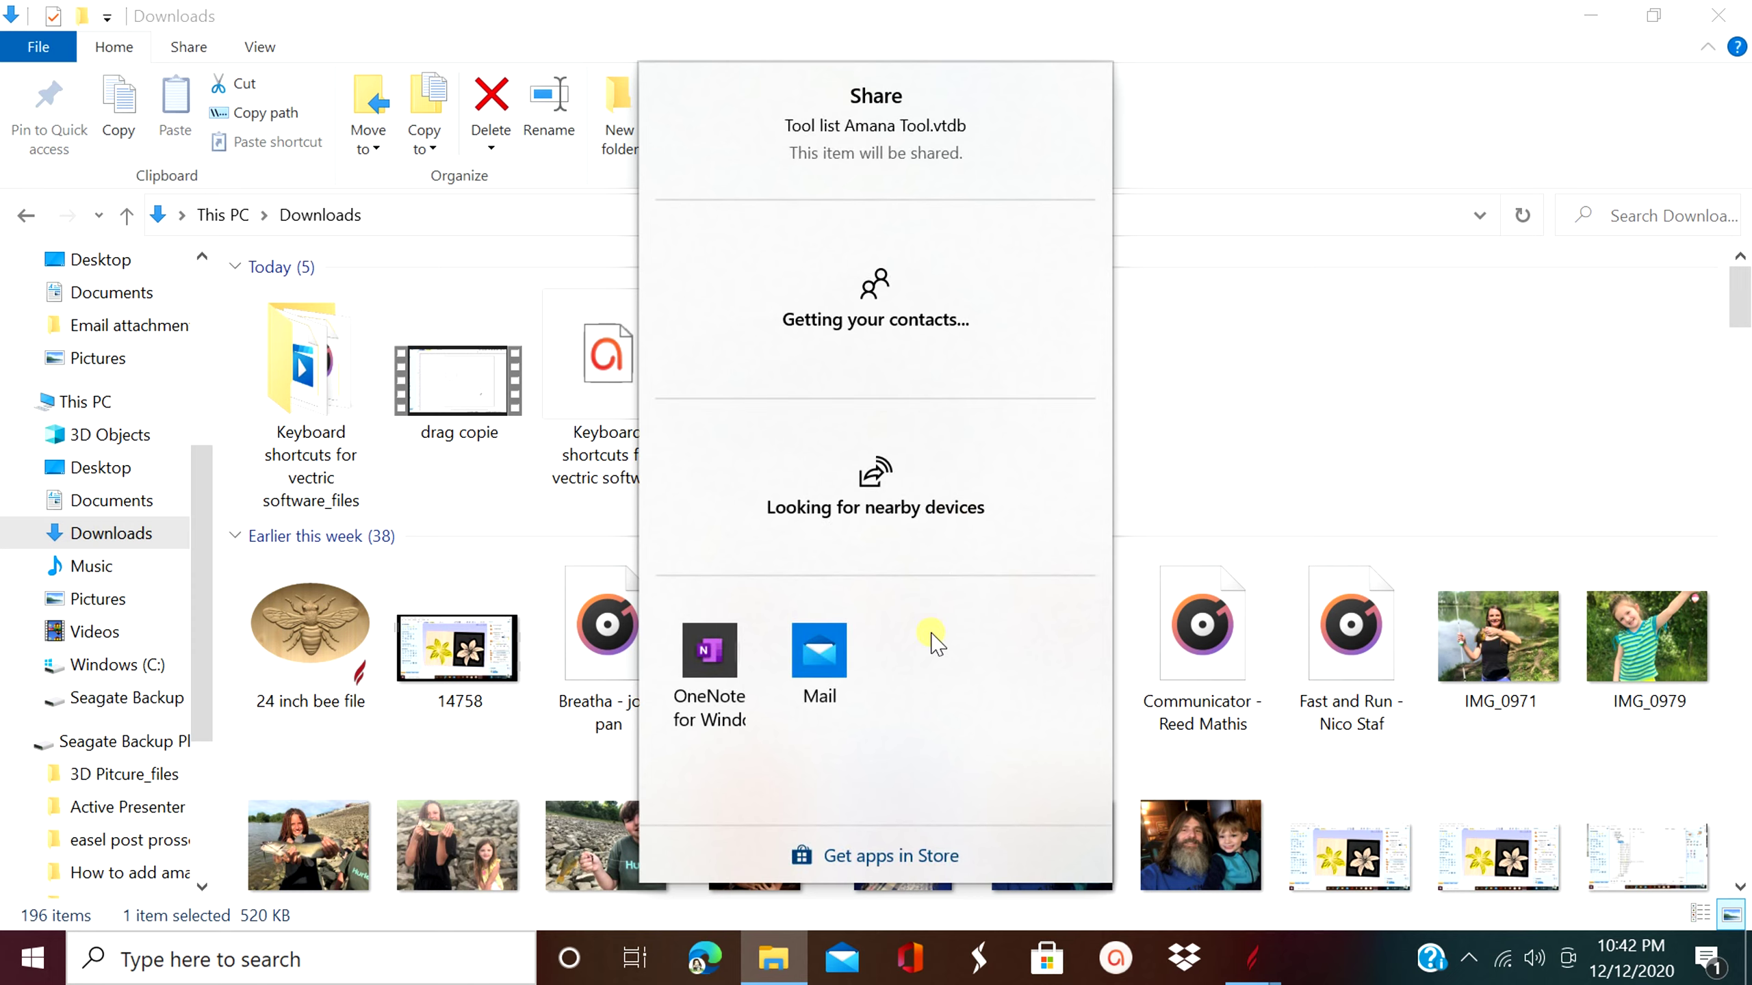
- Share via Mail, sign in to a Google account with its e-mail and password, and allow access
left_click(835, 661)
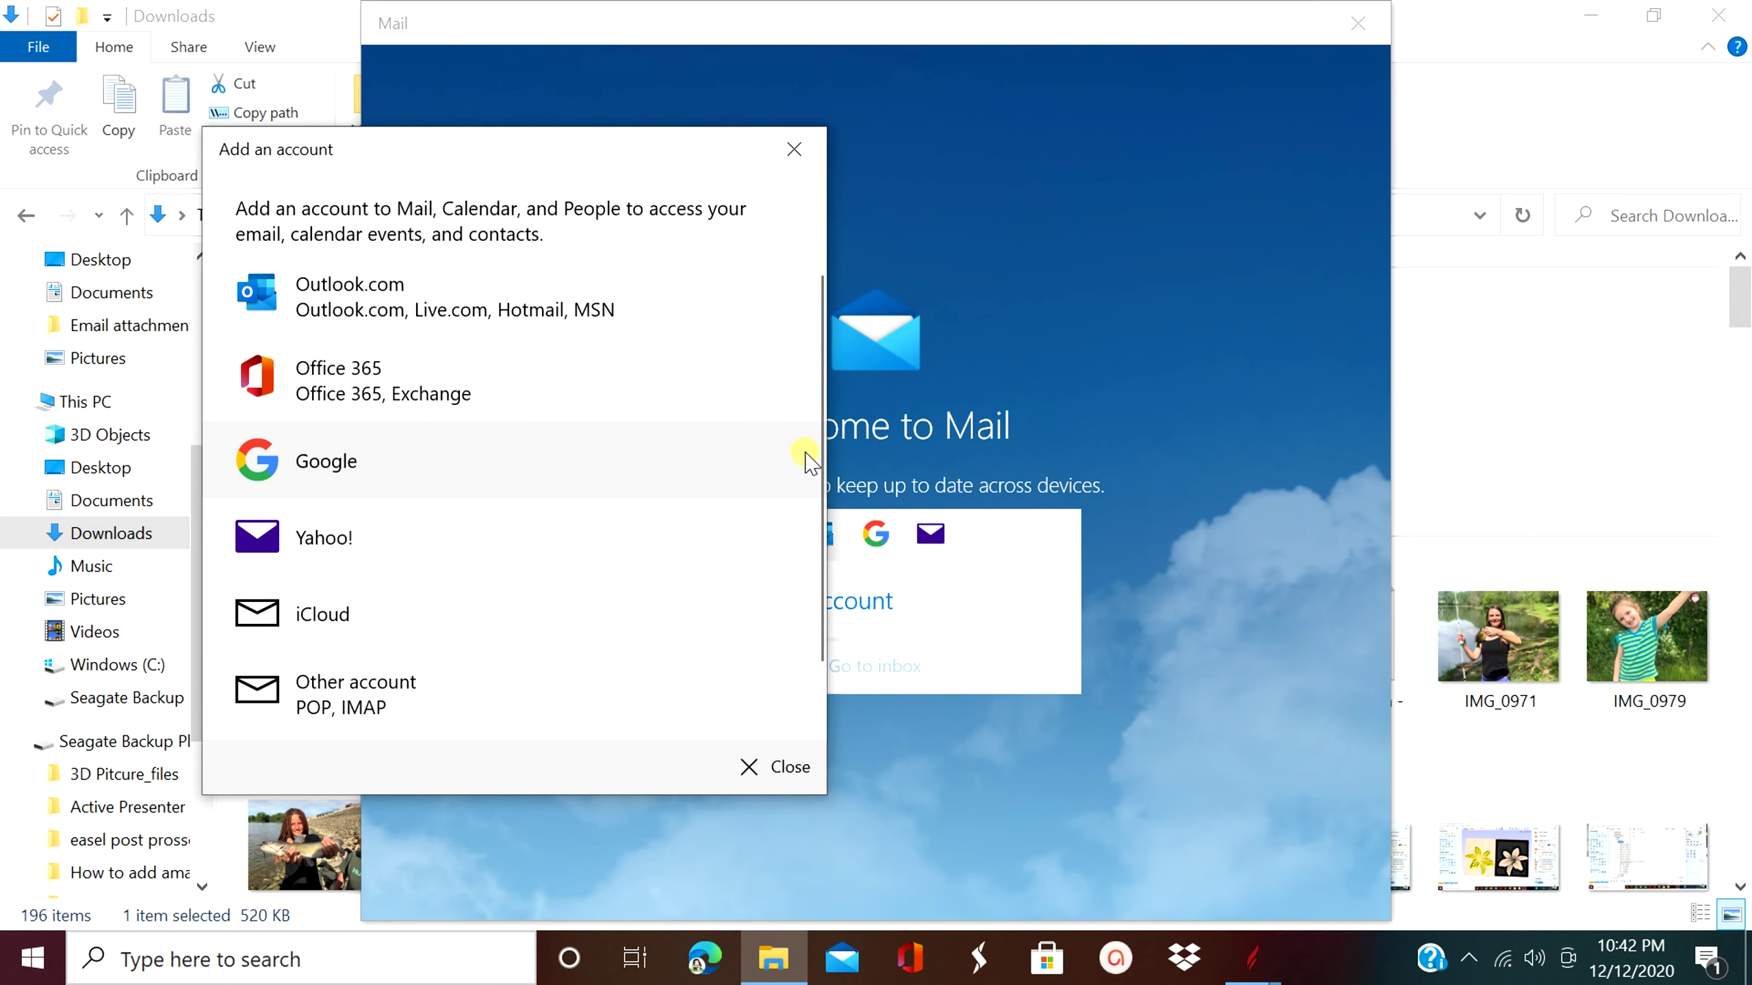
left_click(477, 462)
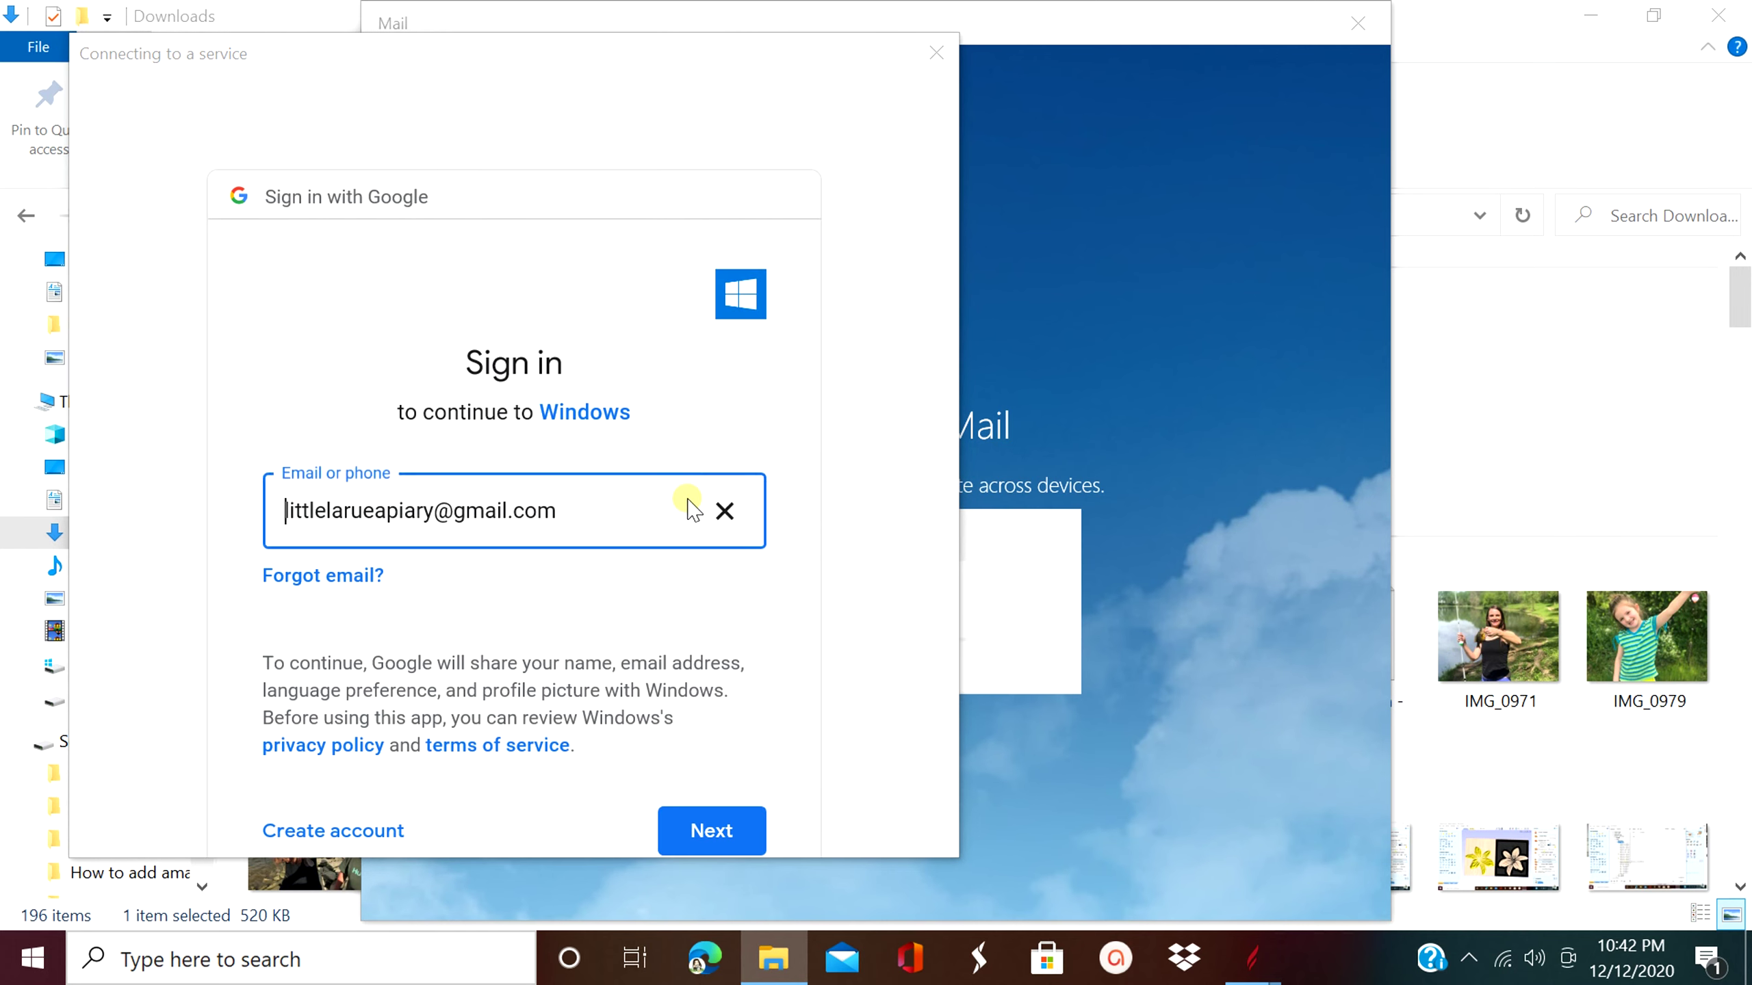
scroll(762, 813, "down", 3)
left_click(716, 659)
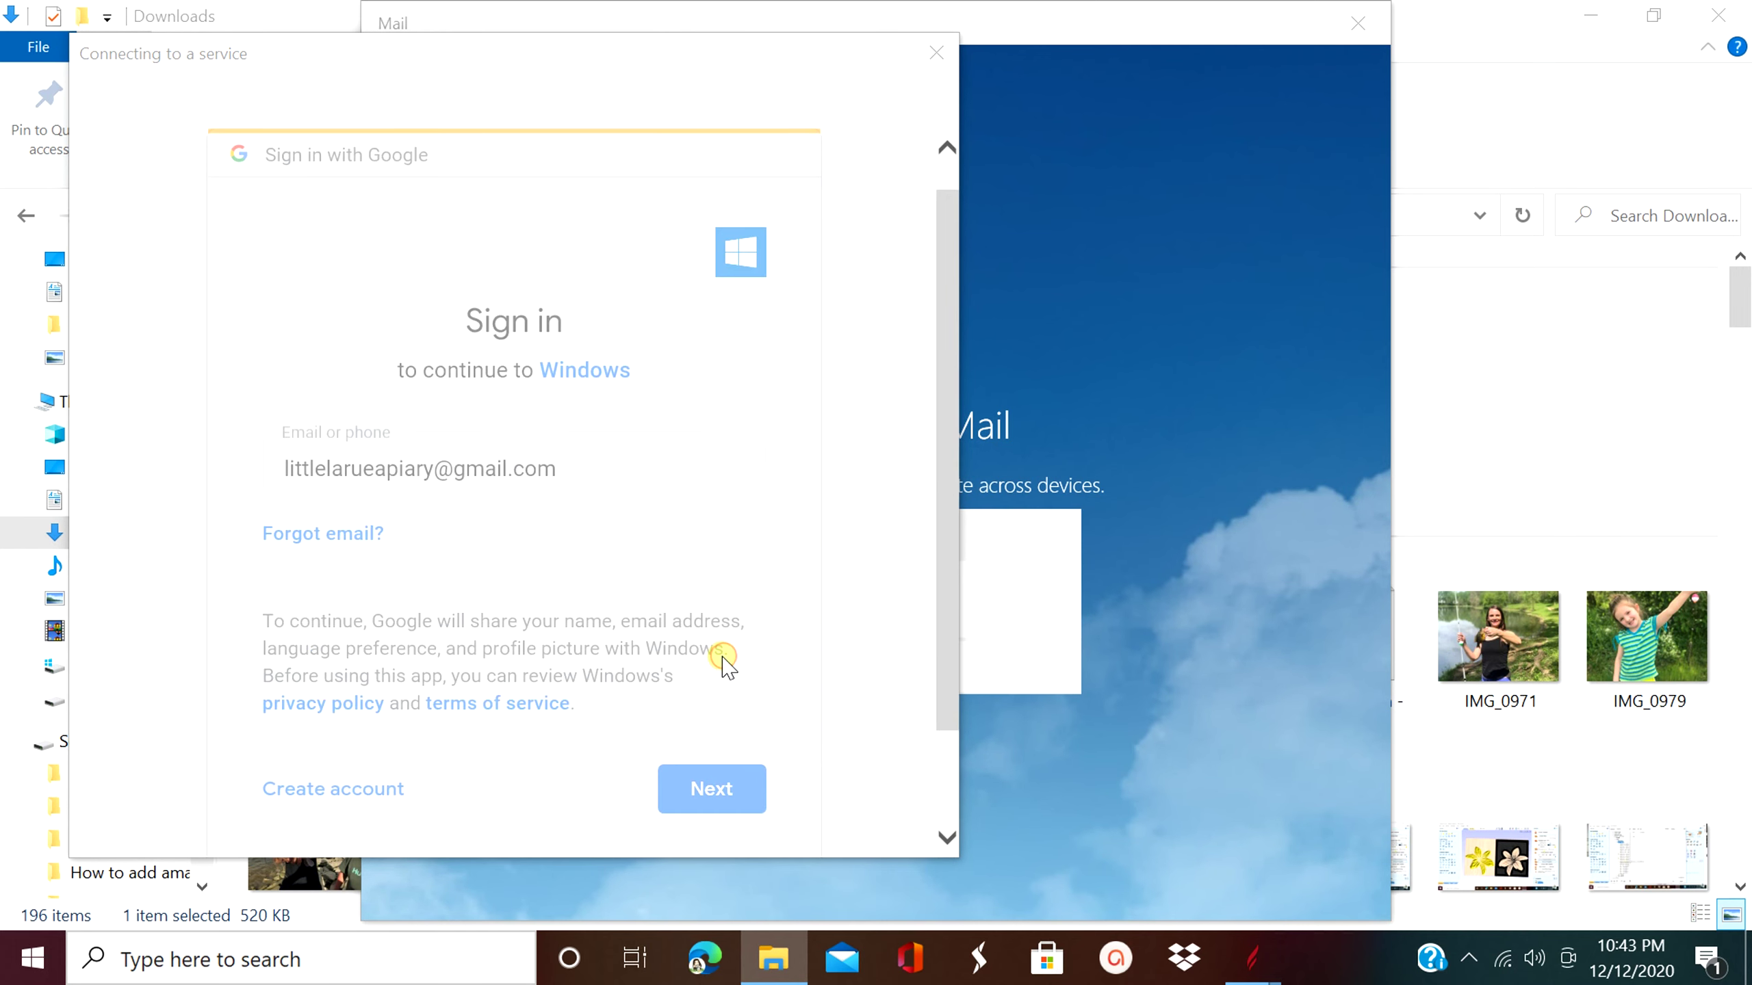
key("ctrl+v")
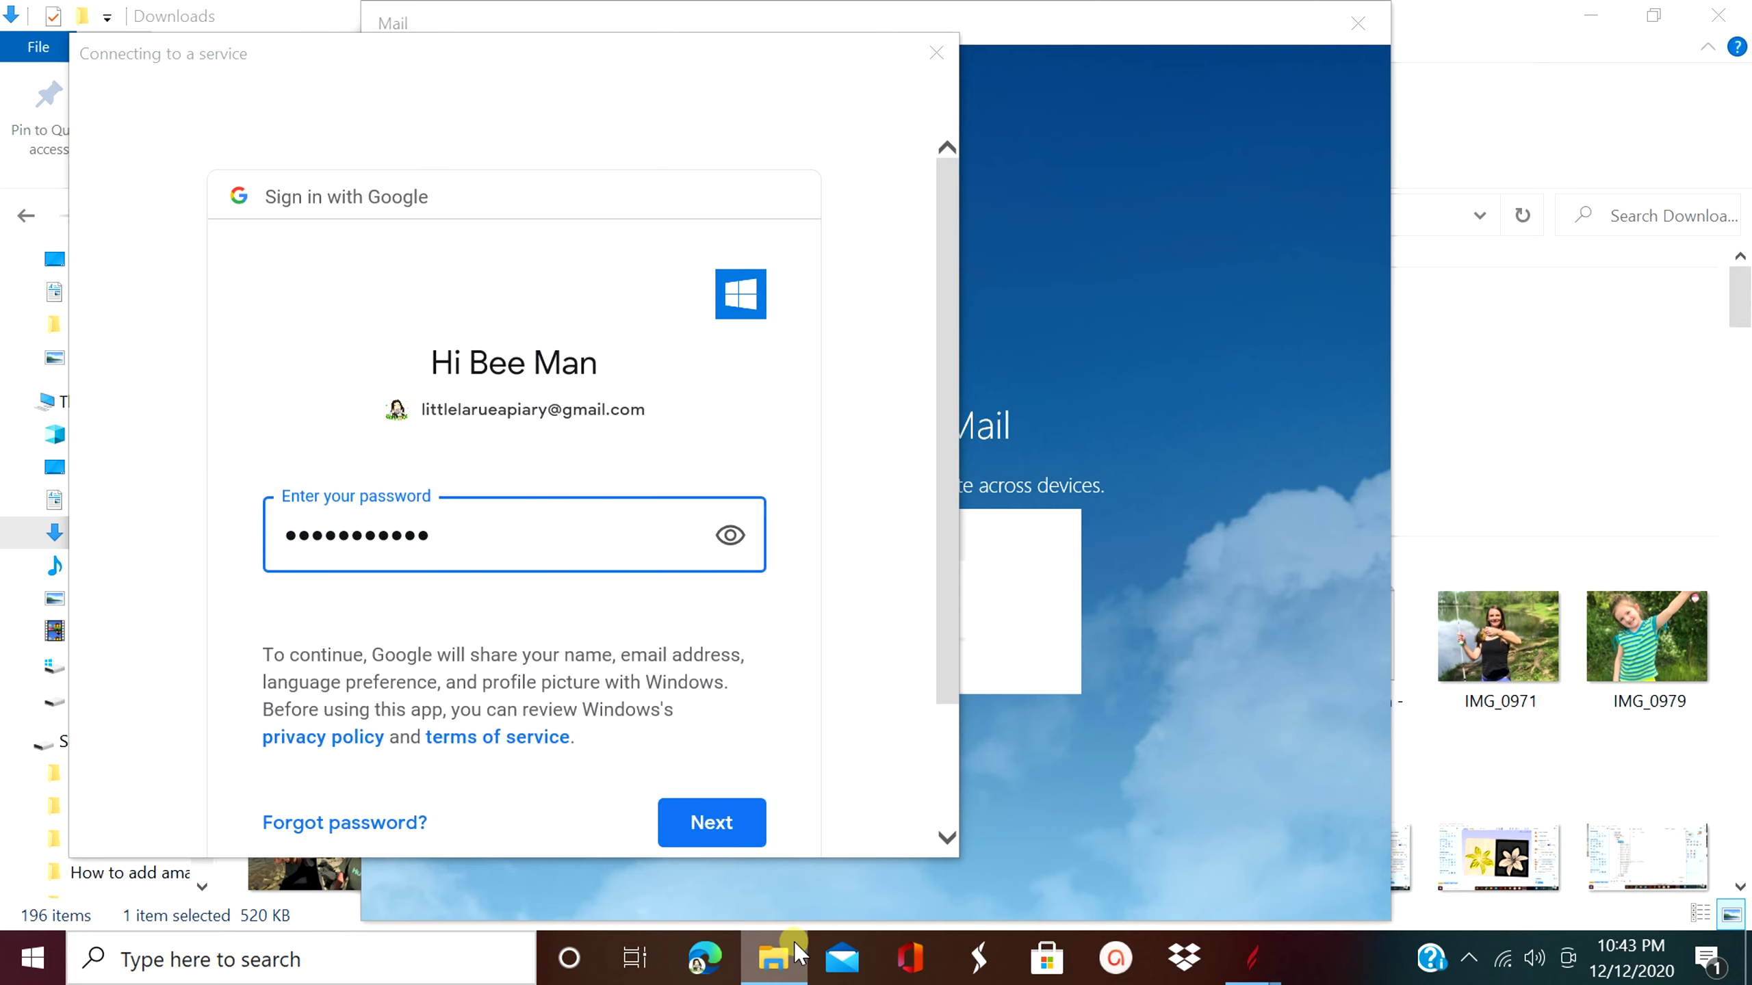
left_click(711, 823)
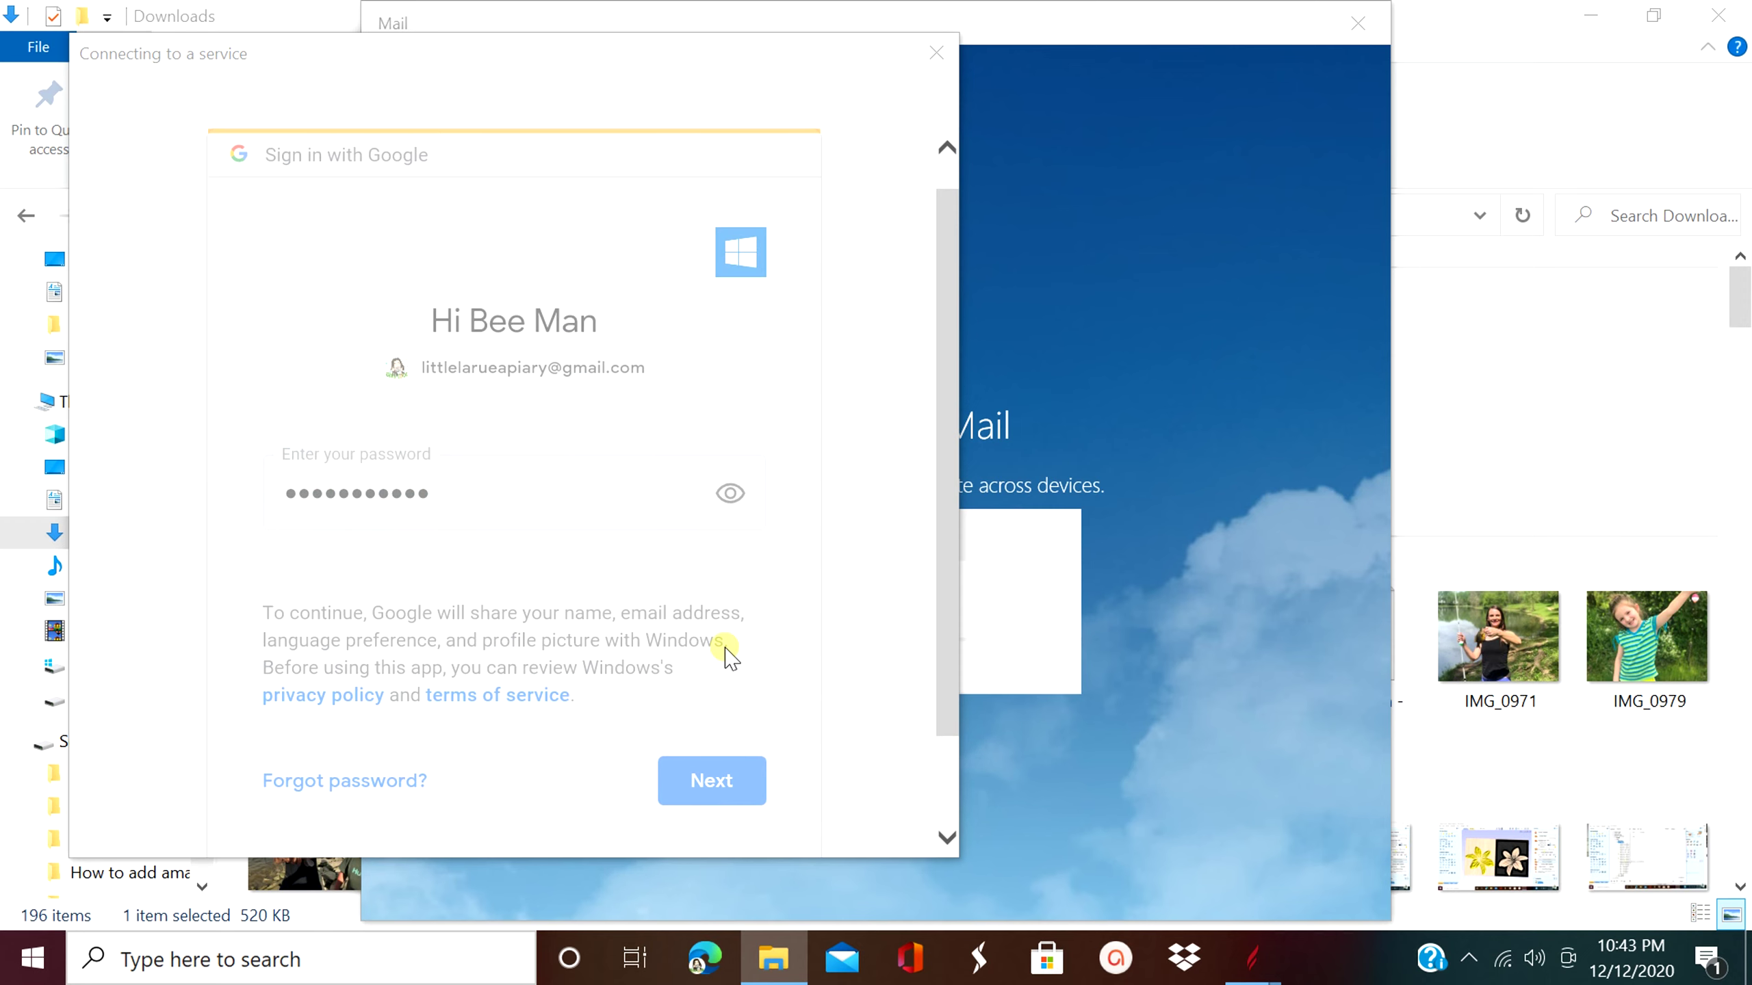
scroll(828, 487, "down", 5)
left_click(733, 724)
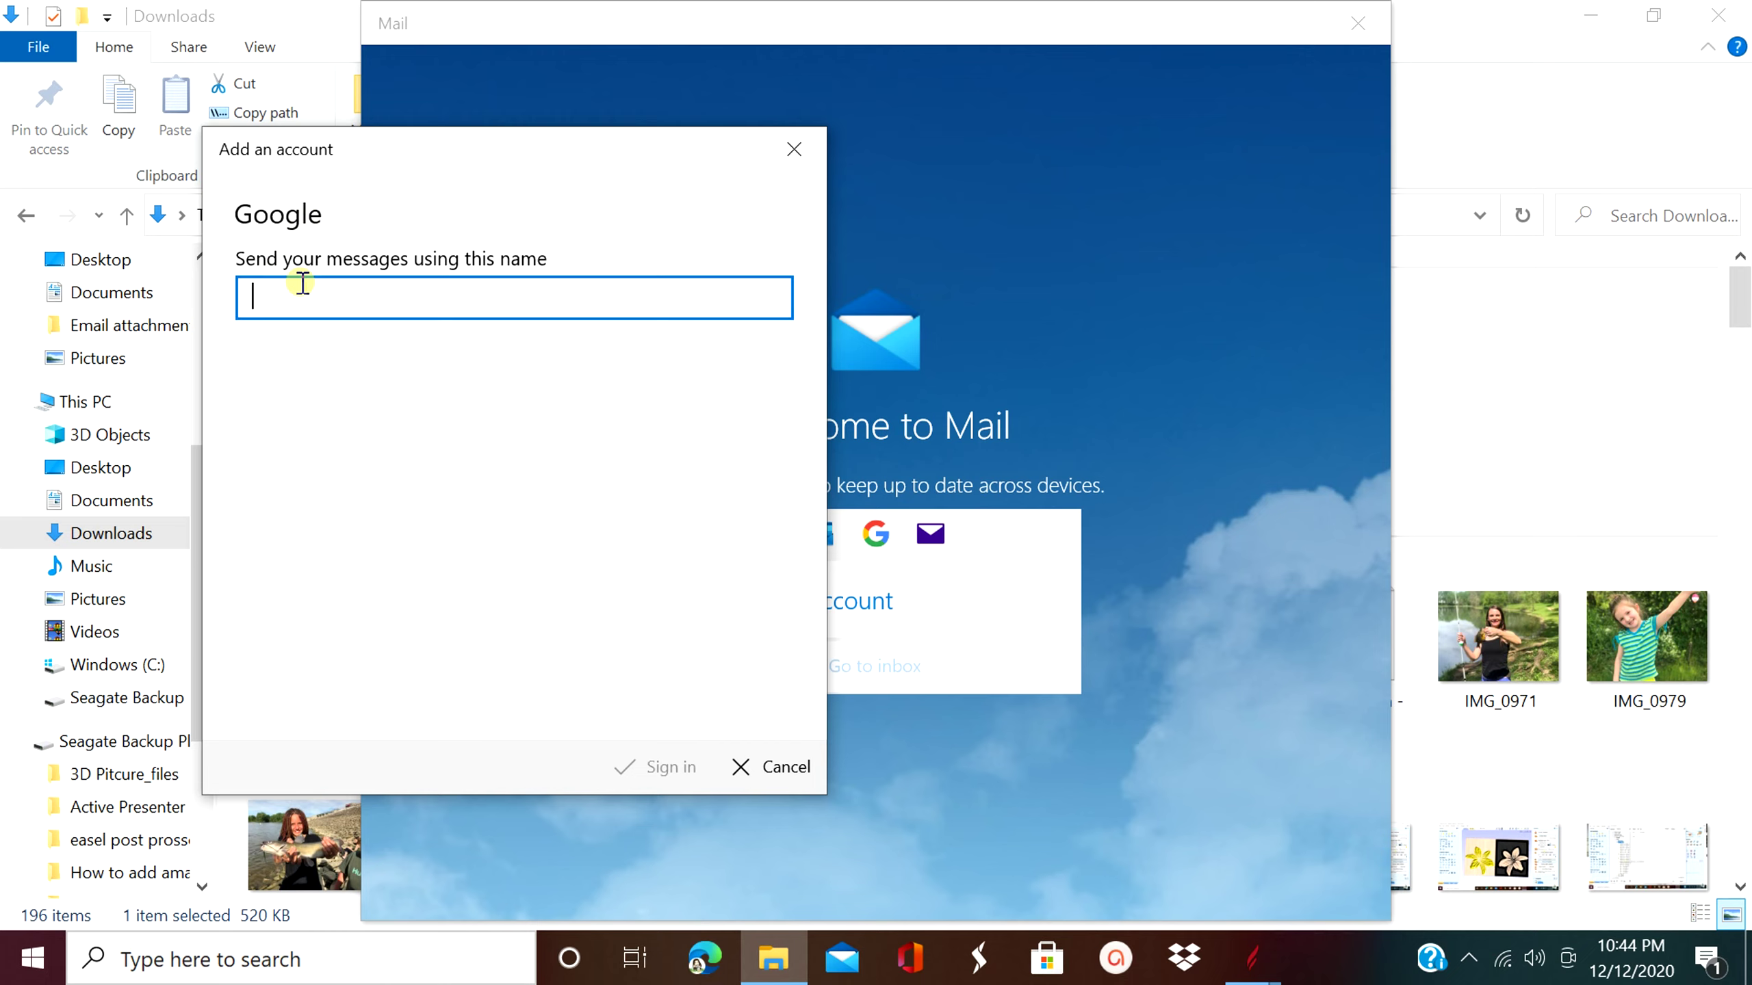
- Enter the sender display name and finish the Mail account setup
type("Bee Man Rob")
type("ert")
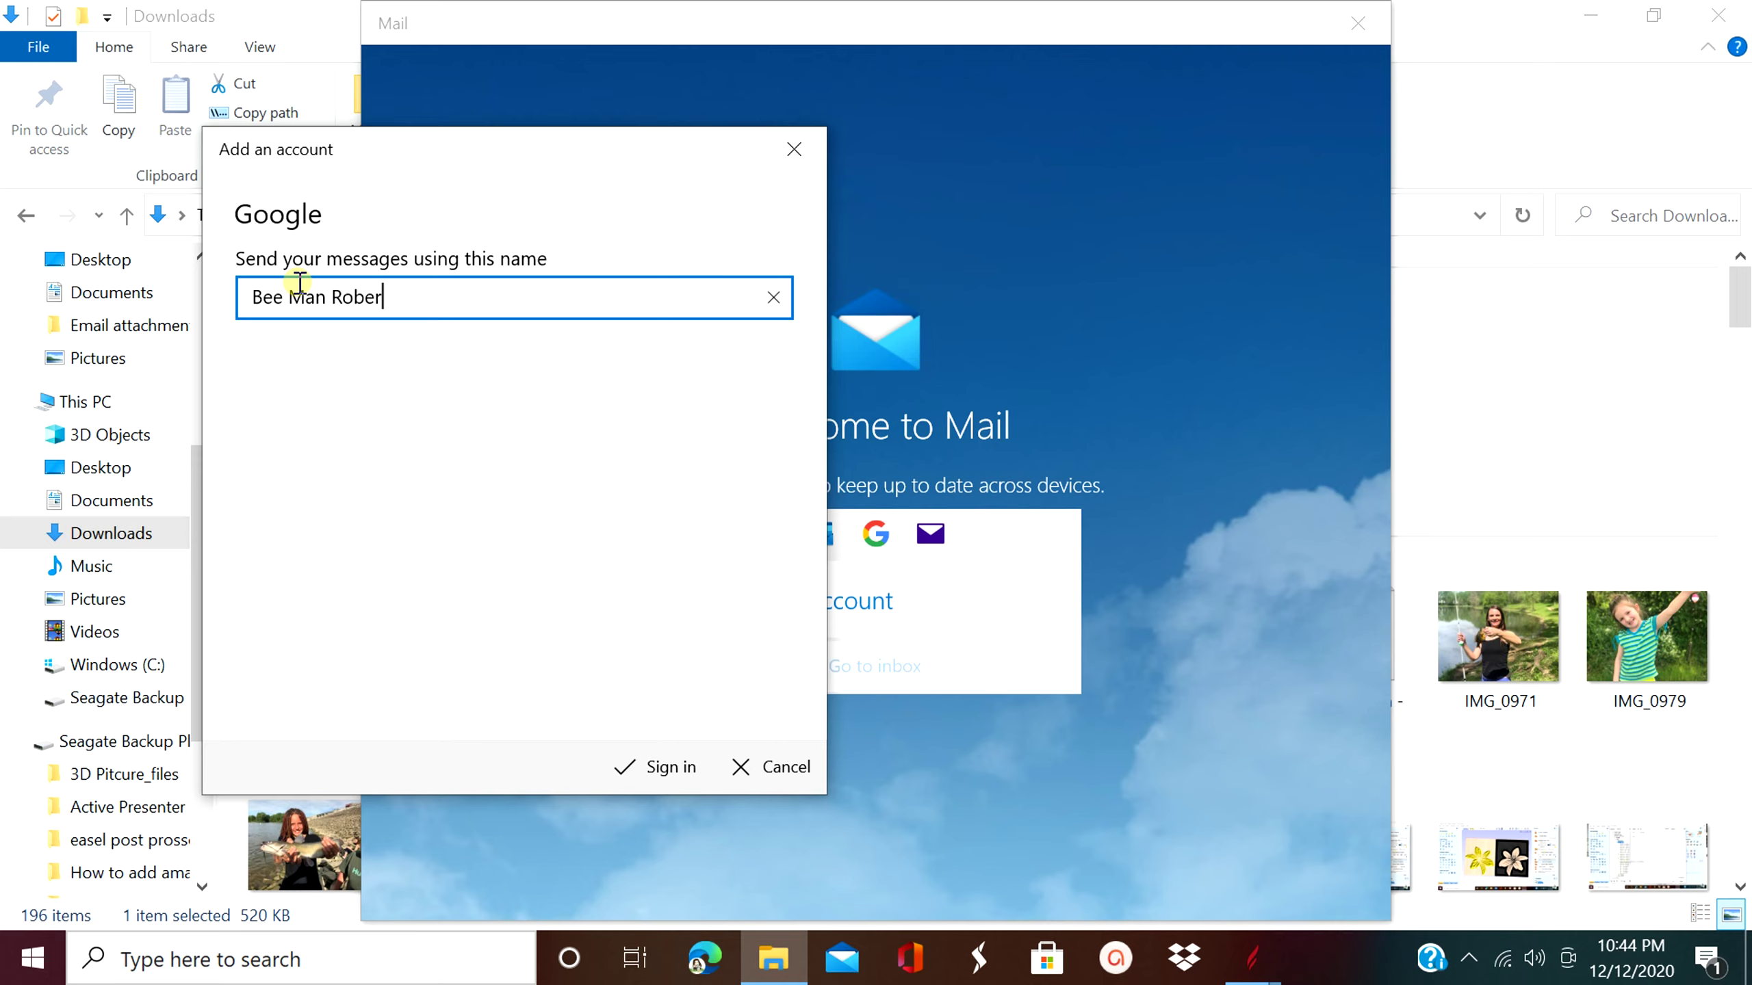
left_click(690, 762)
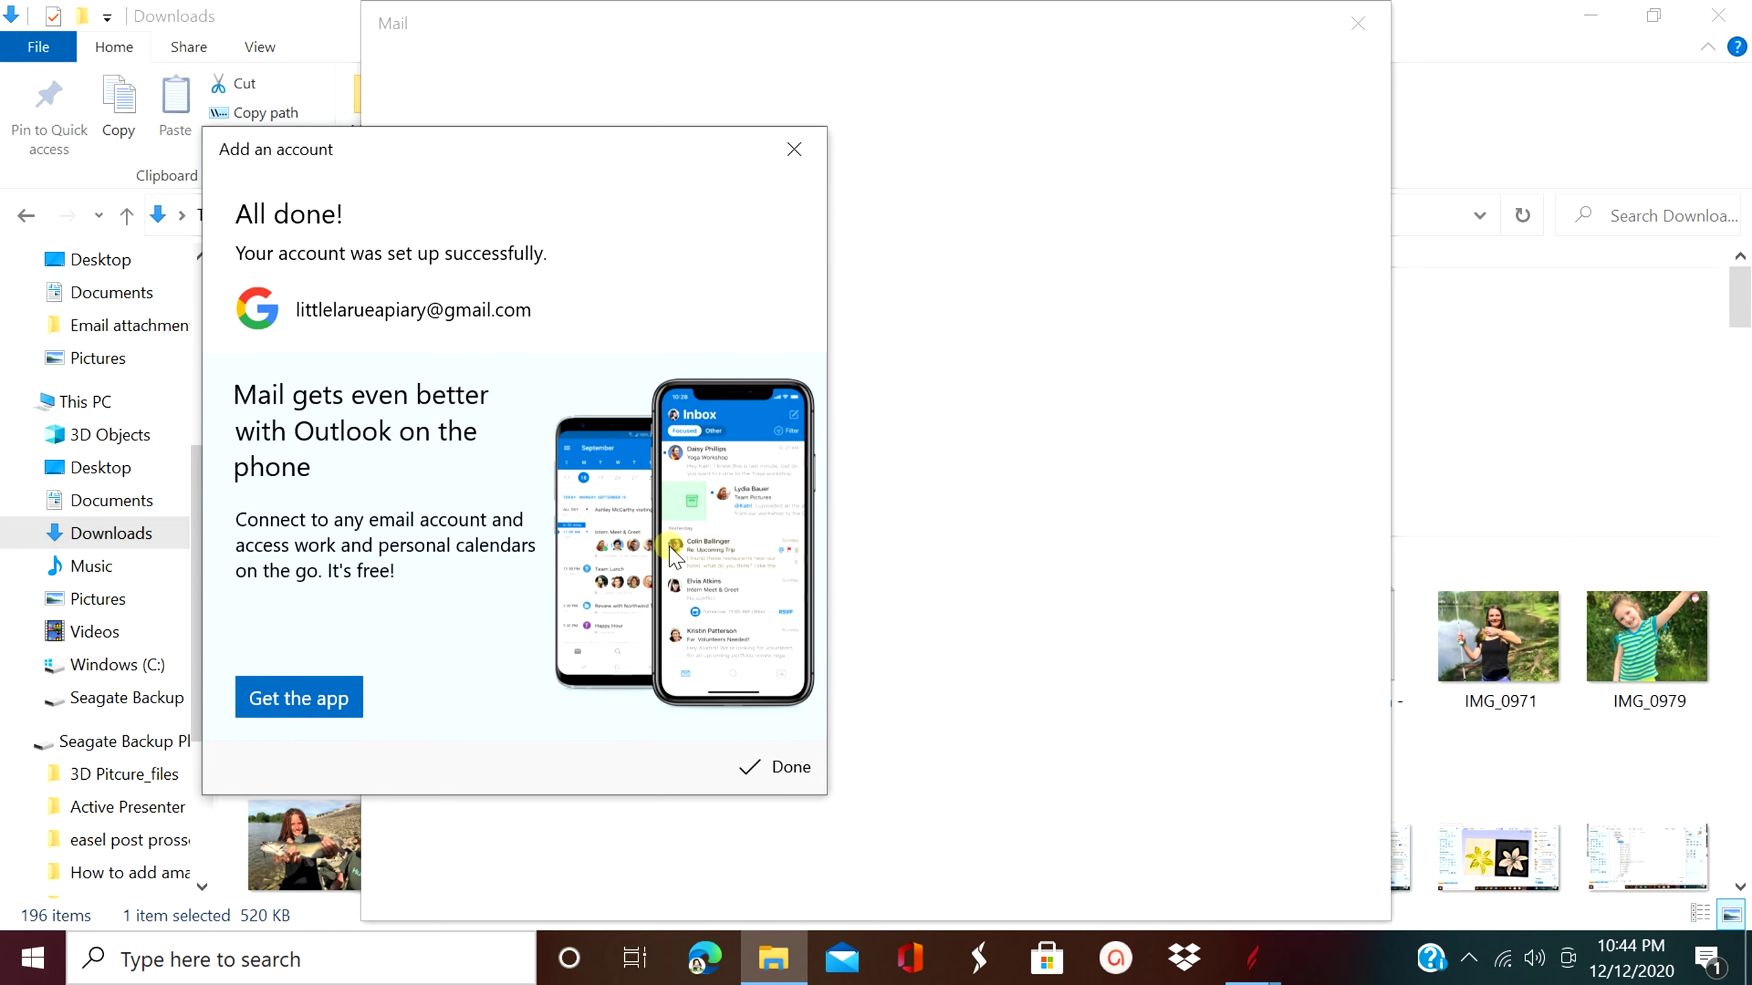
left_click(760, 774)
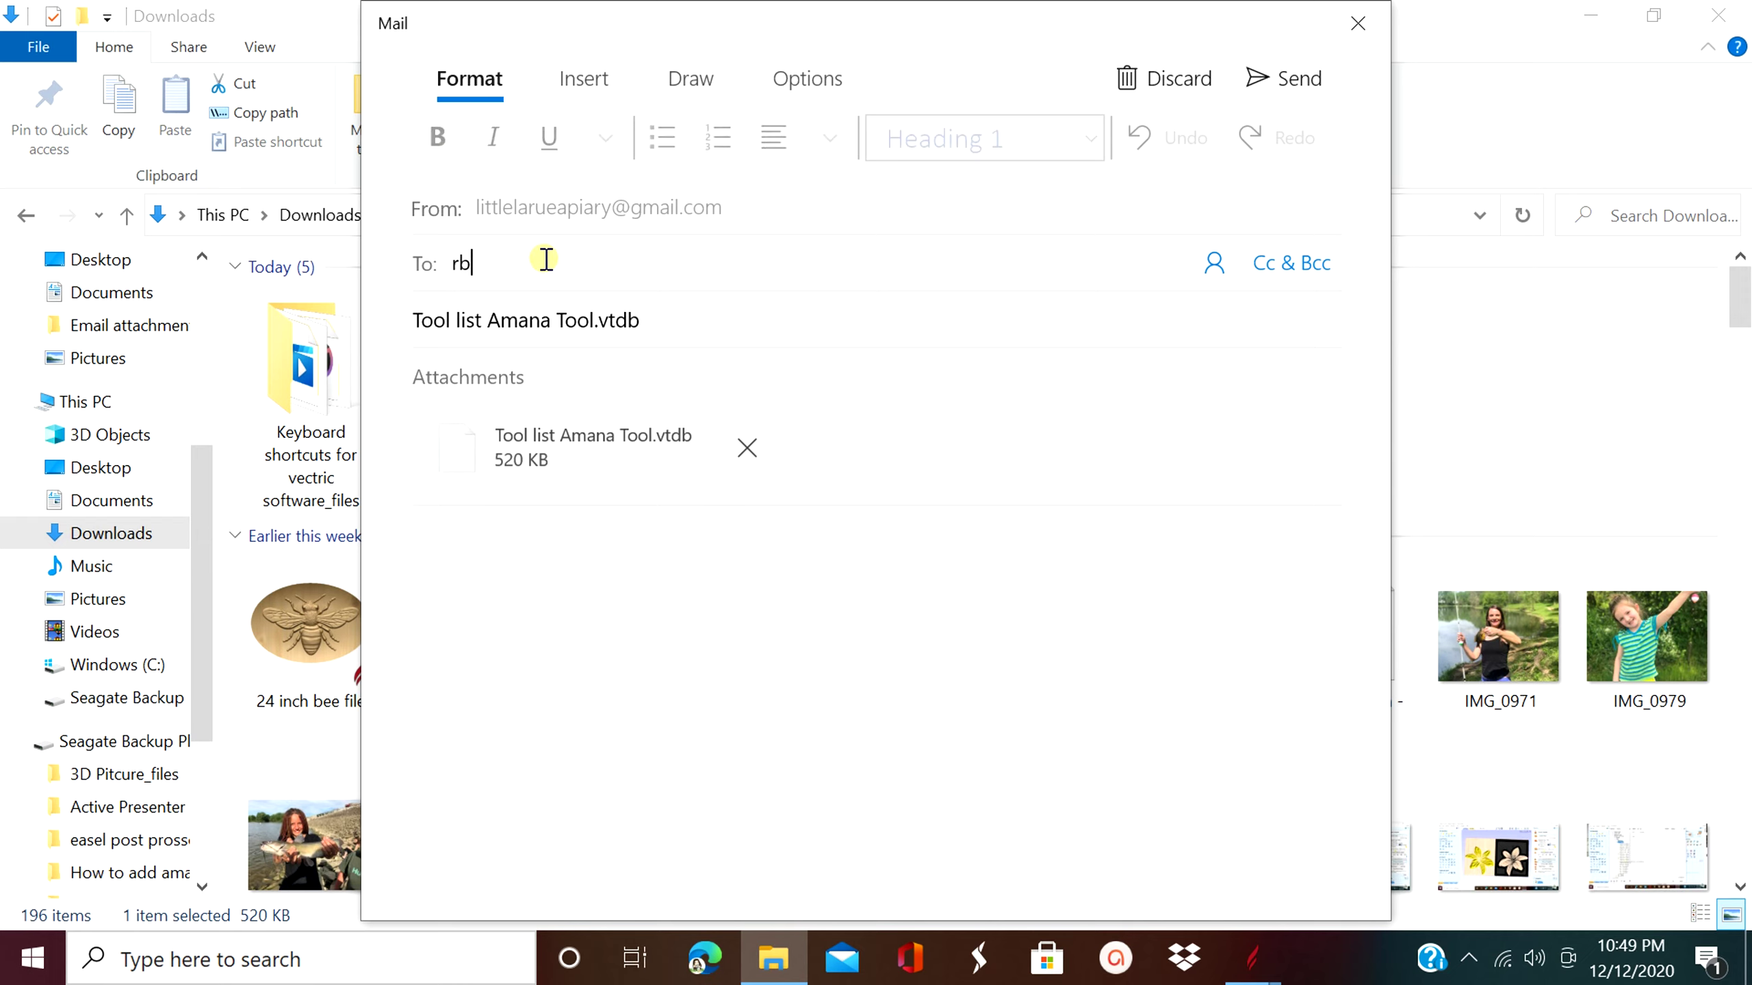
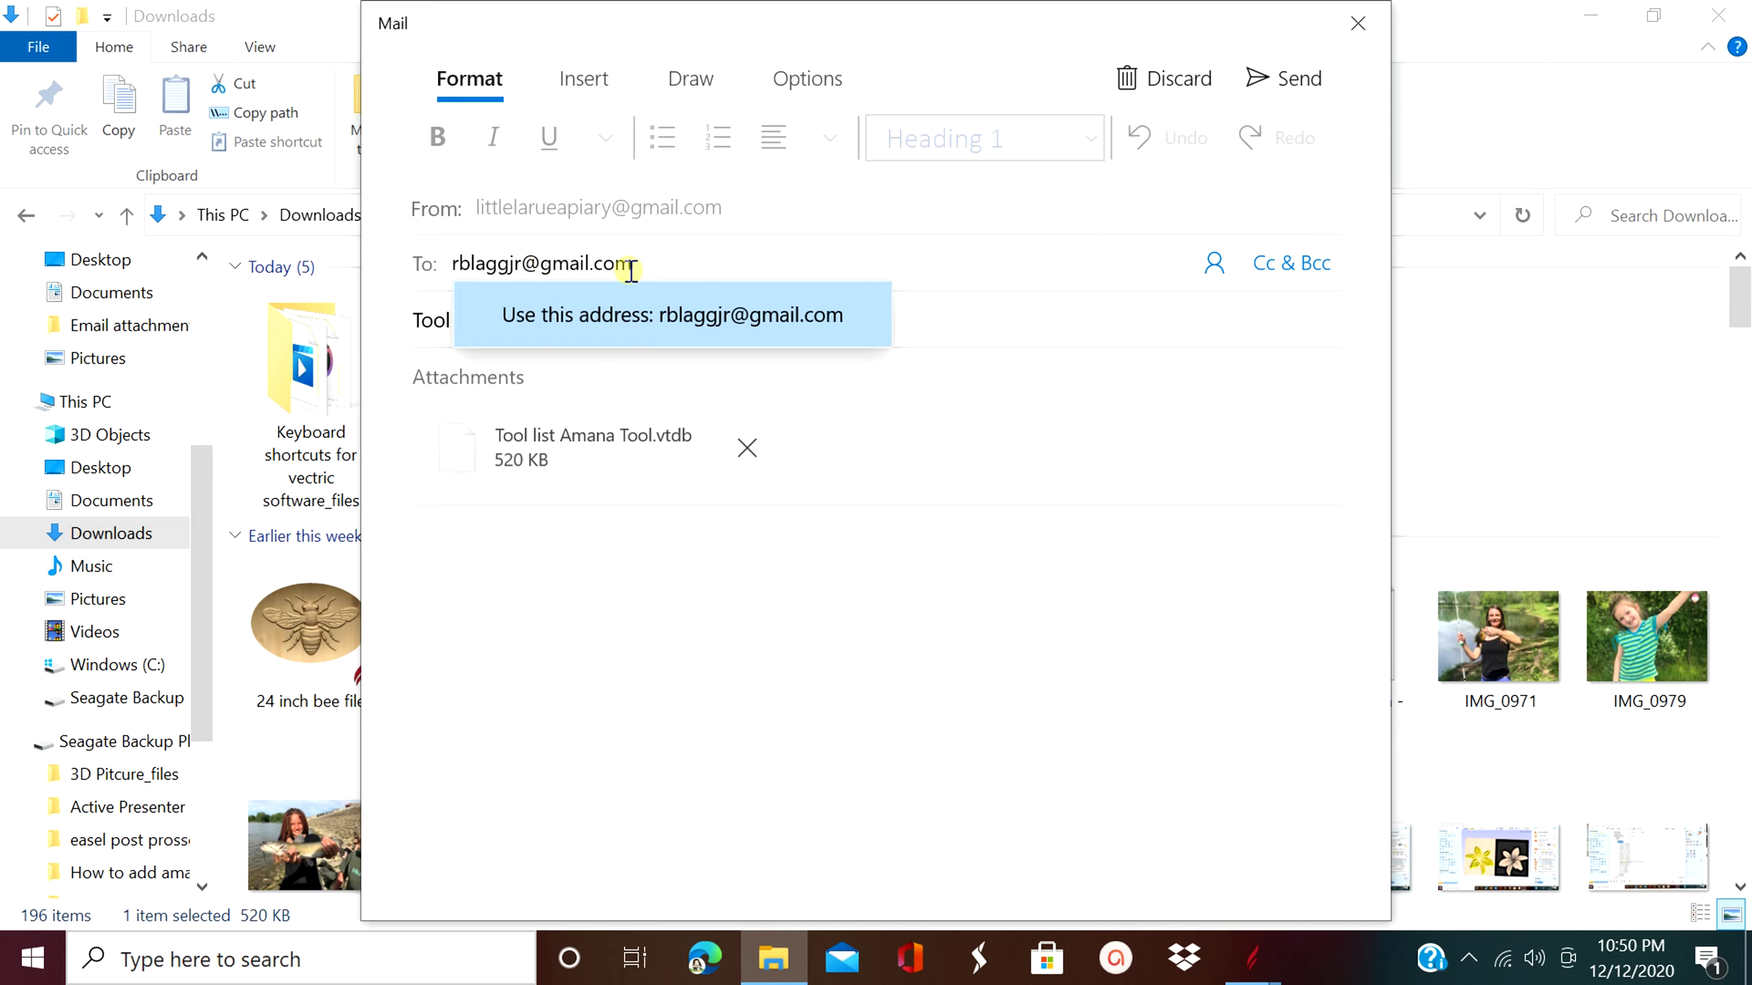
- Address the message to the recipient's Gmail address and send it with the attachment
left_click(772, 322)
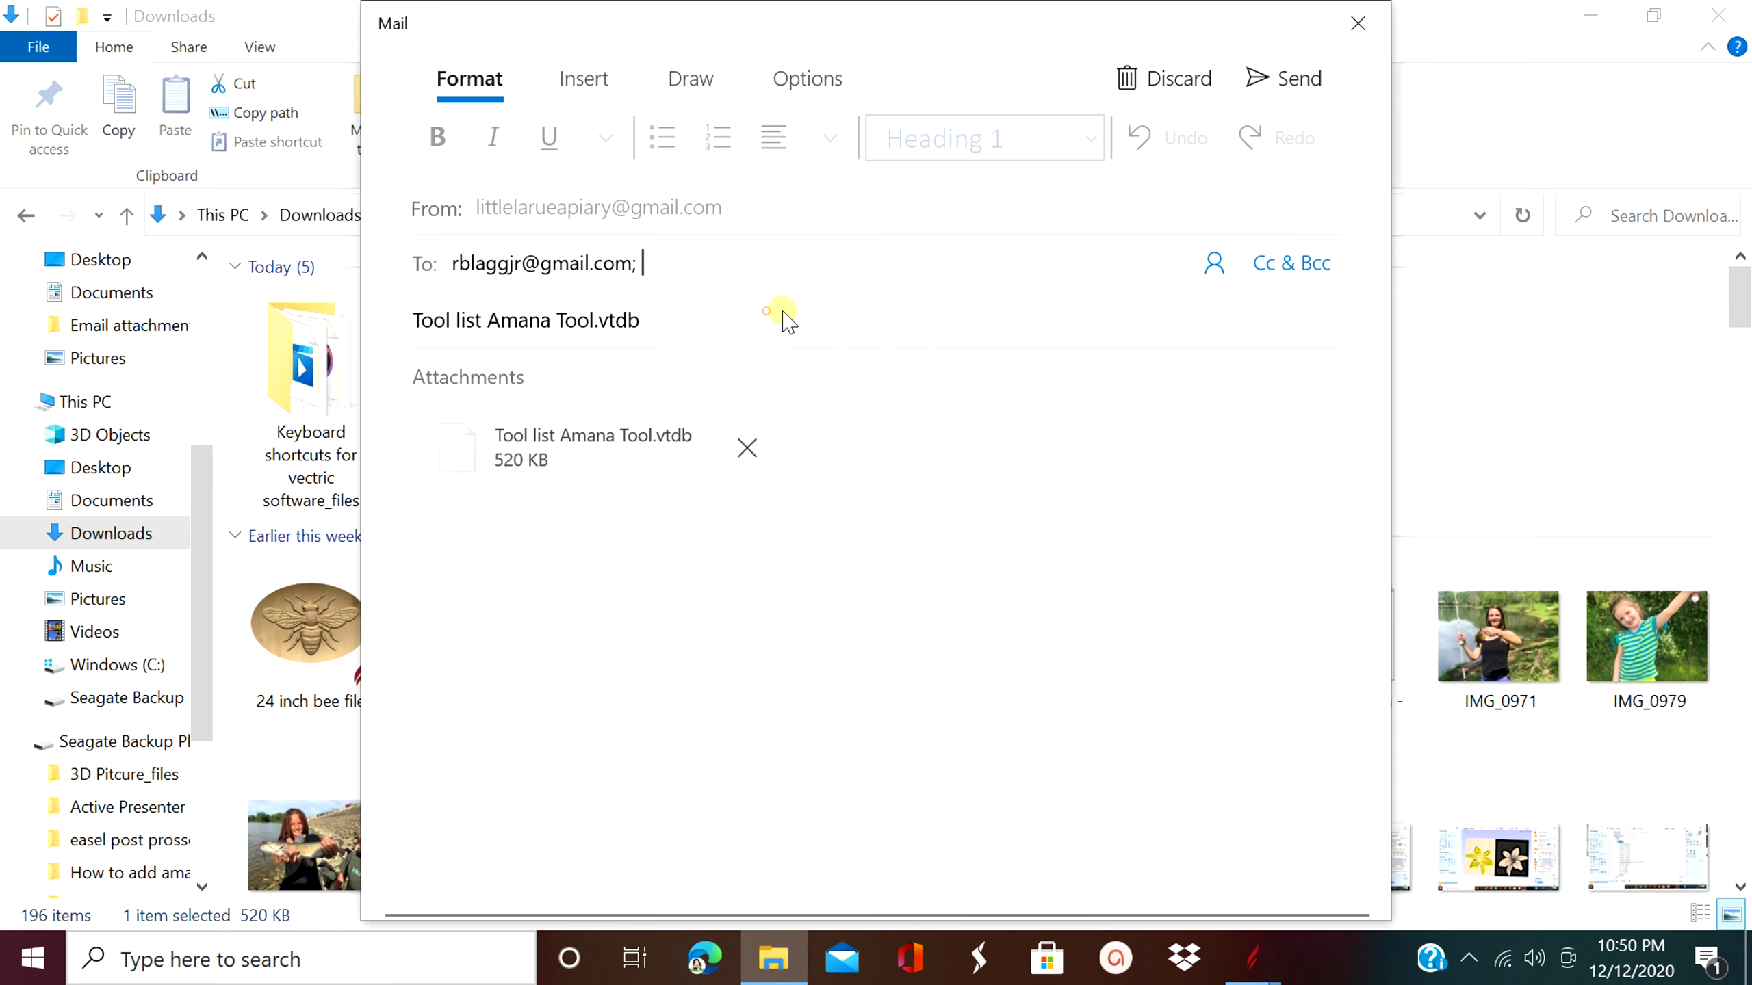
left_click(1292, 89)
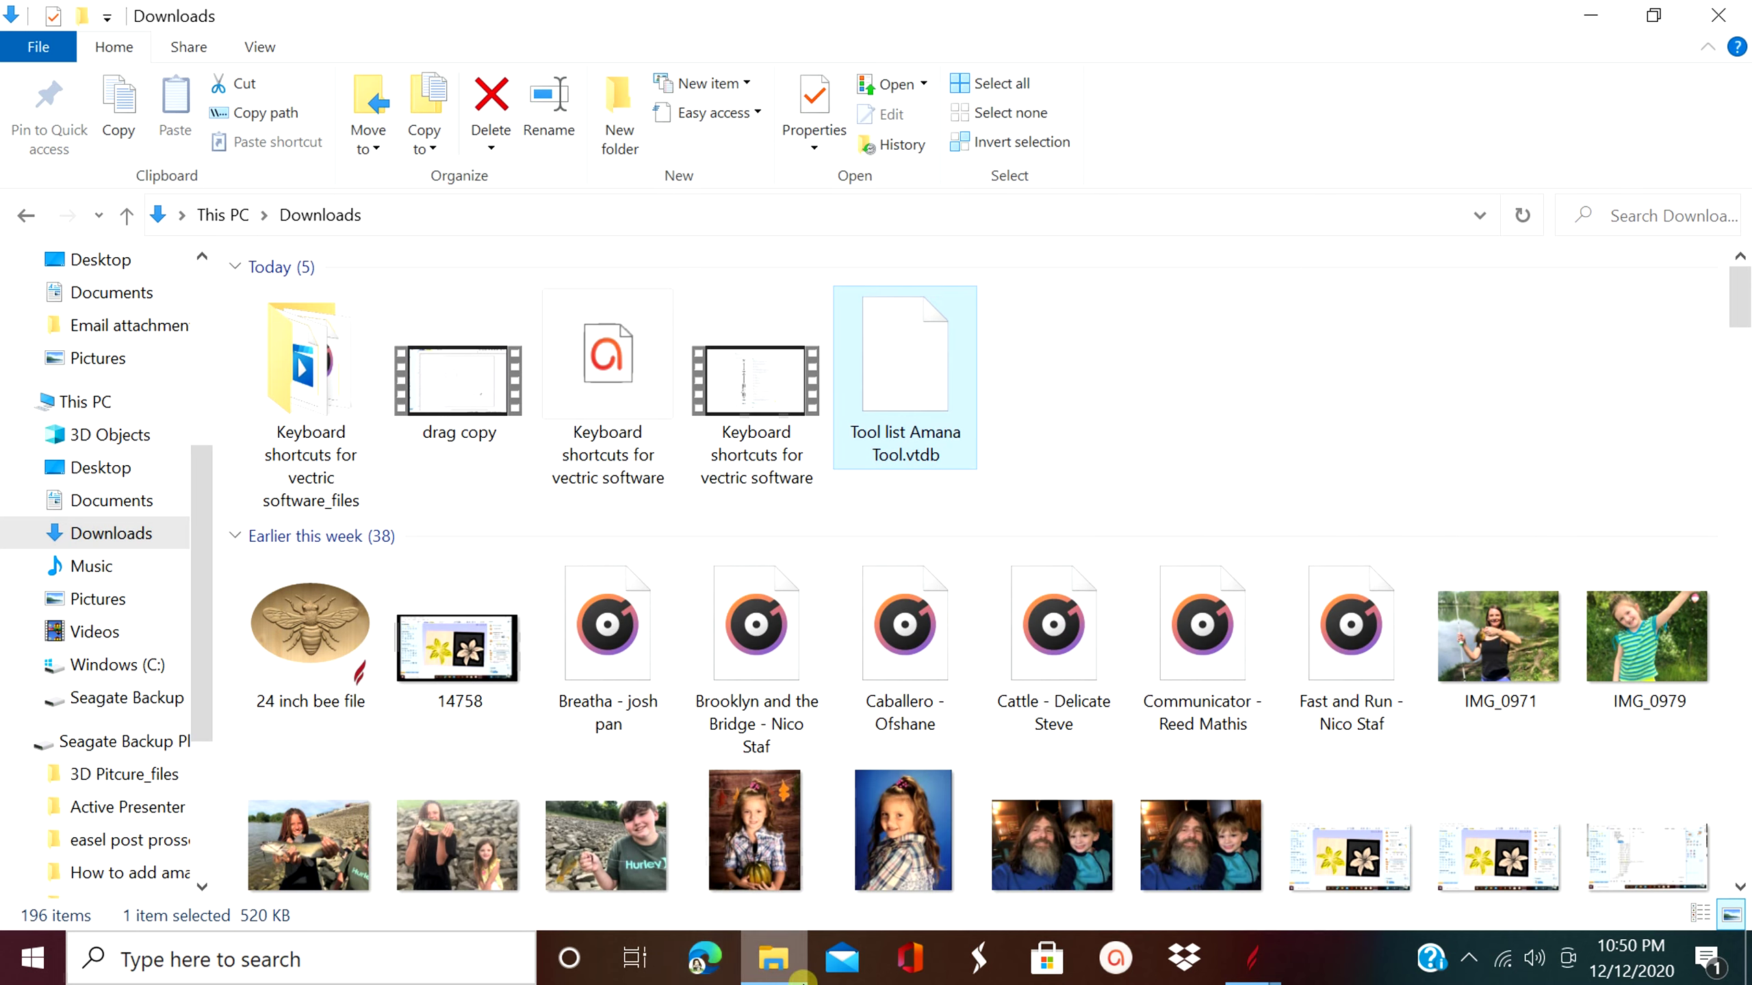
- Open Edge, switch to the recipient Gmail account, and open the Tool list Amana Tool.vtdb message
left_click(703, 966)
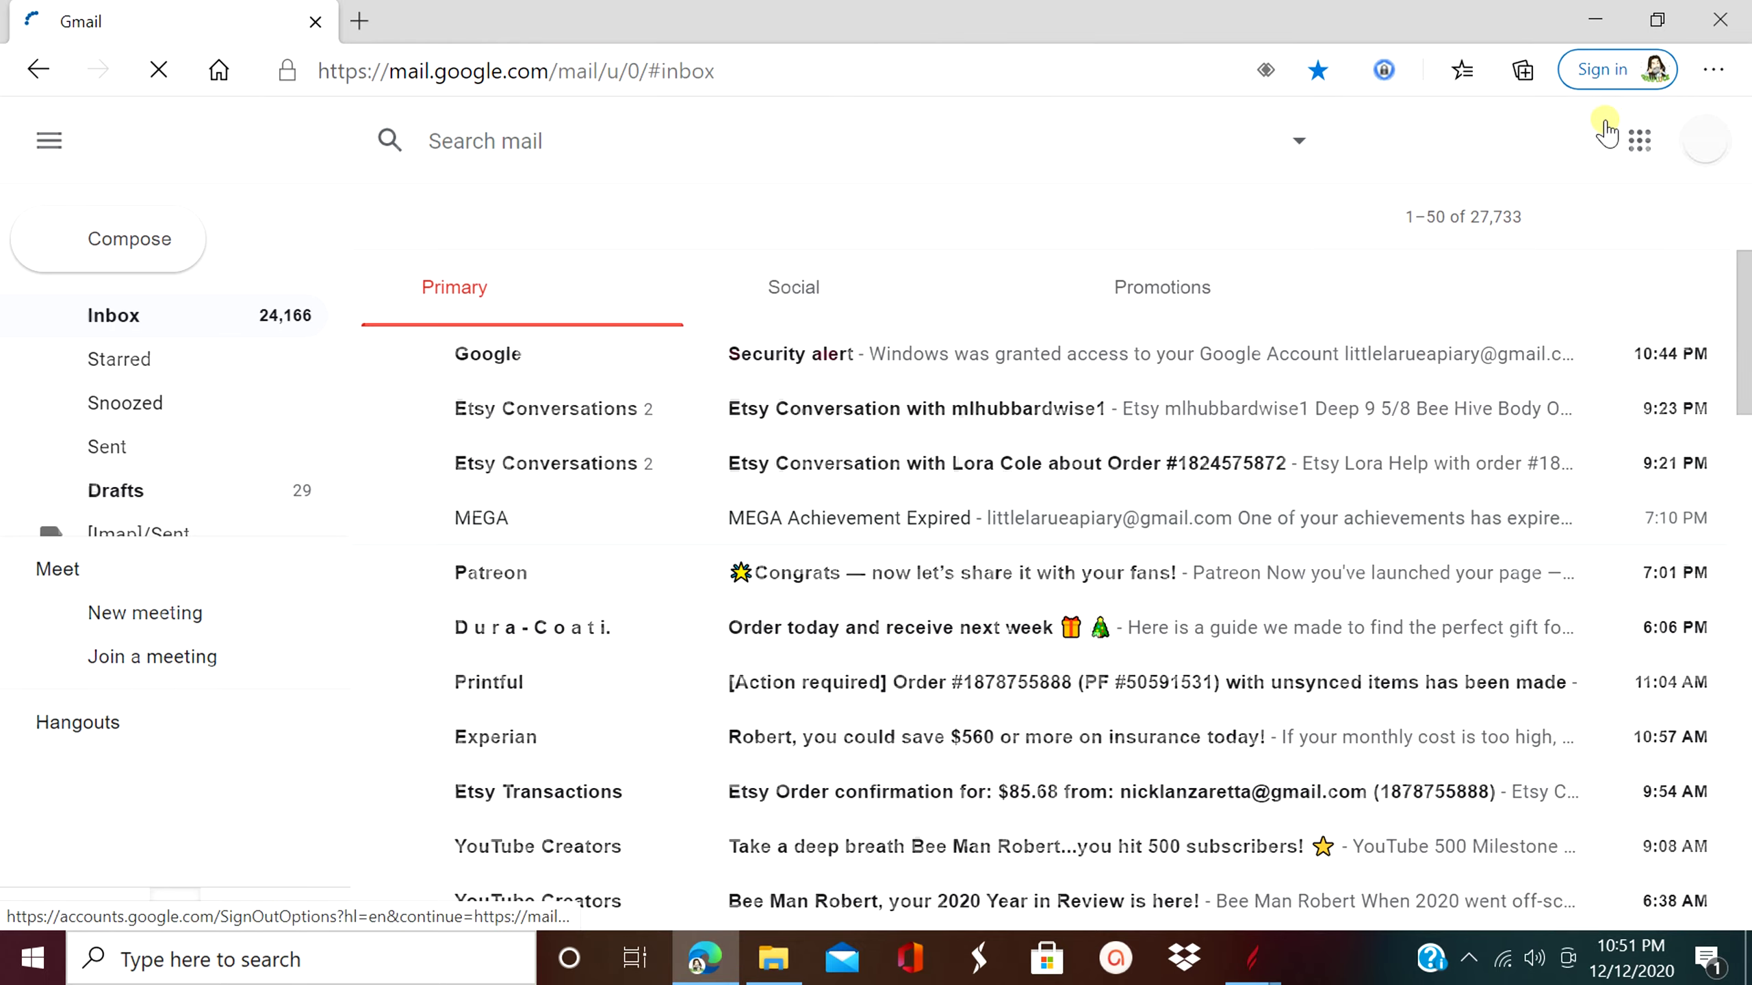
left_click(1704, 141)
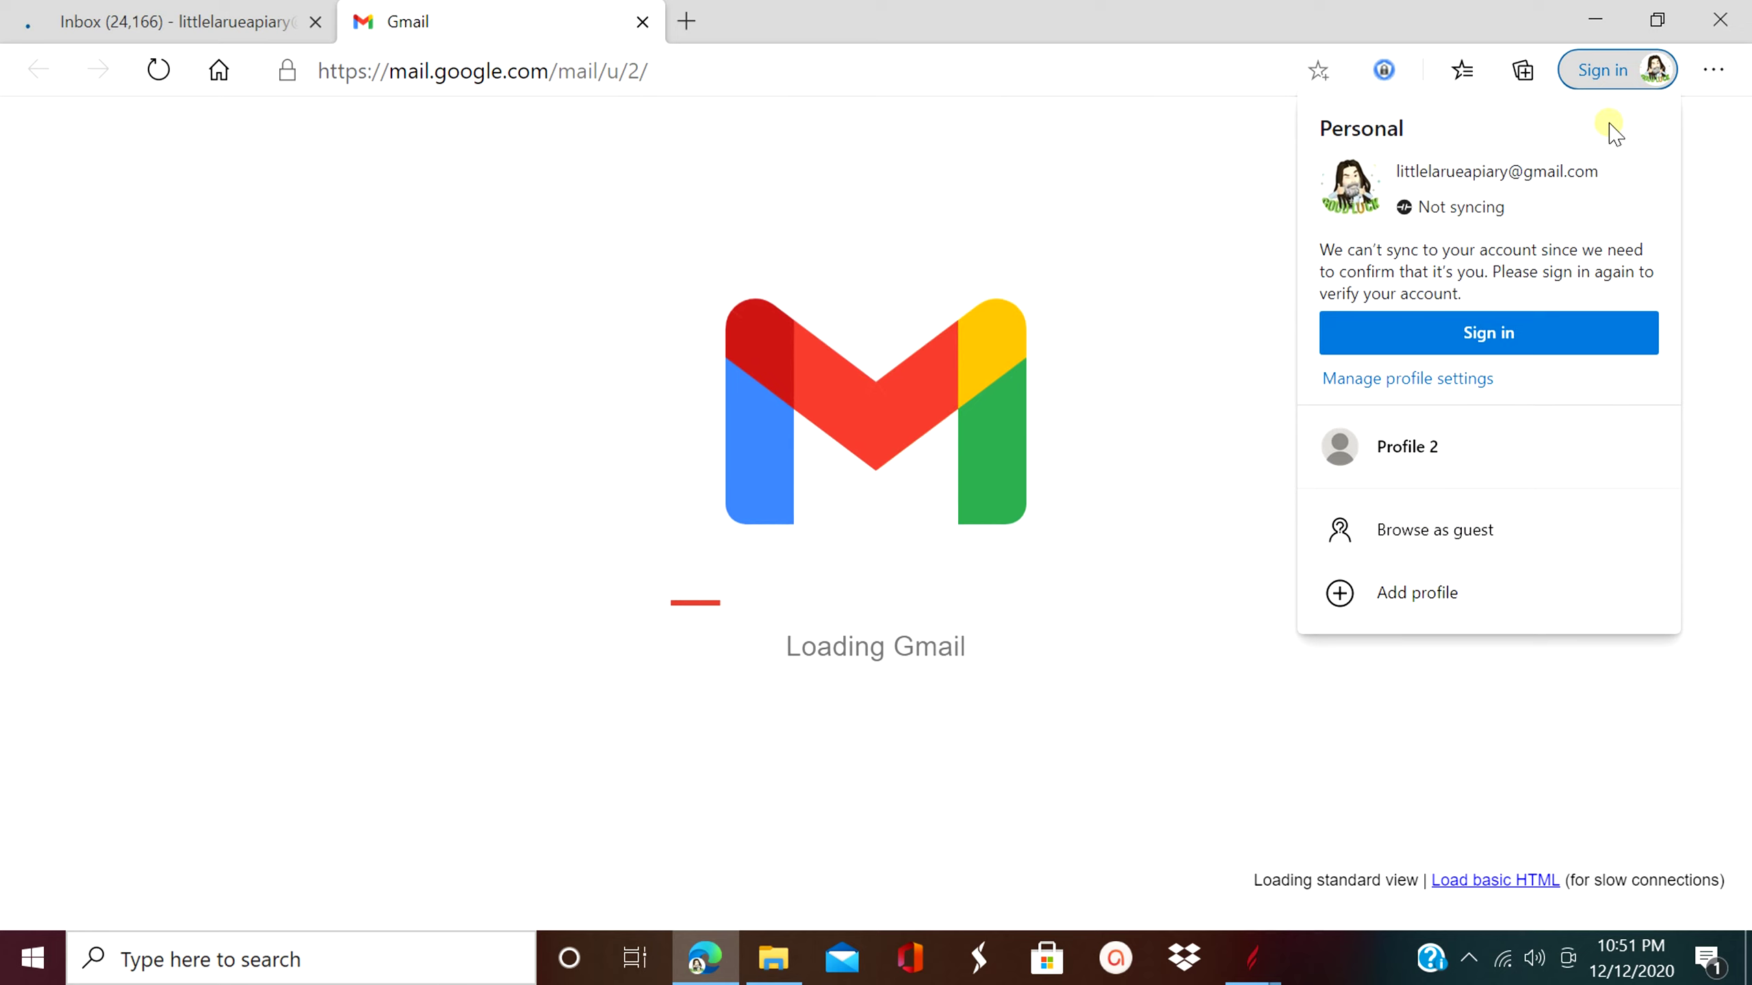
left_click(1679, 113)
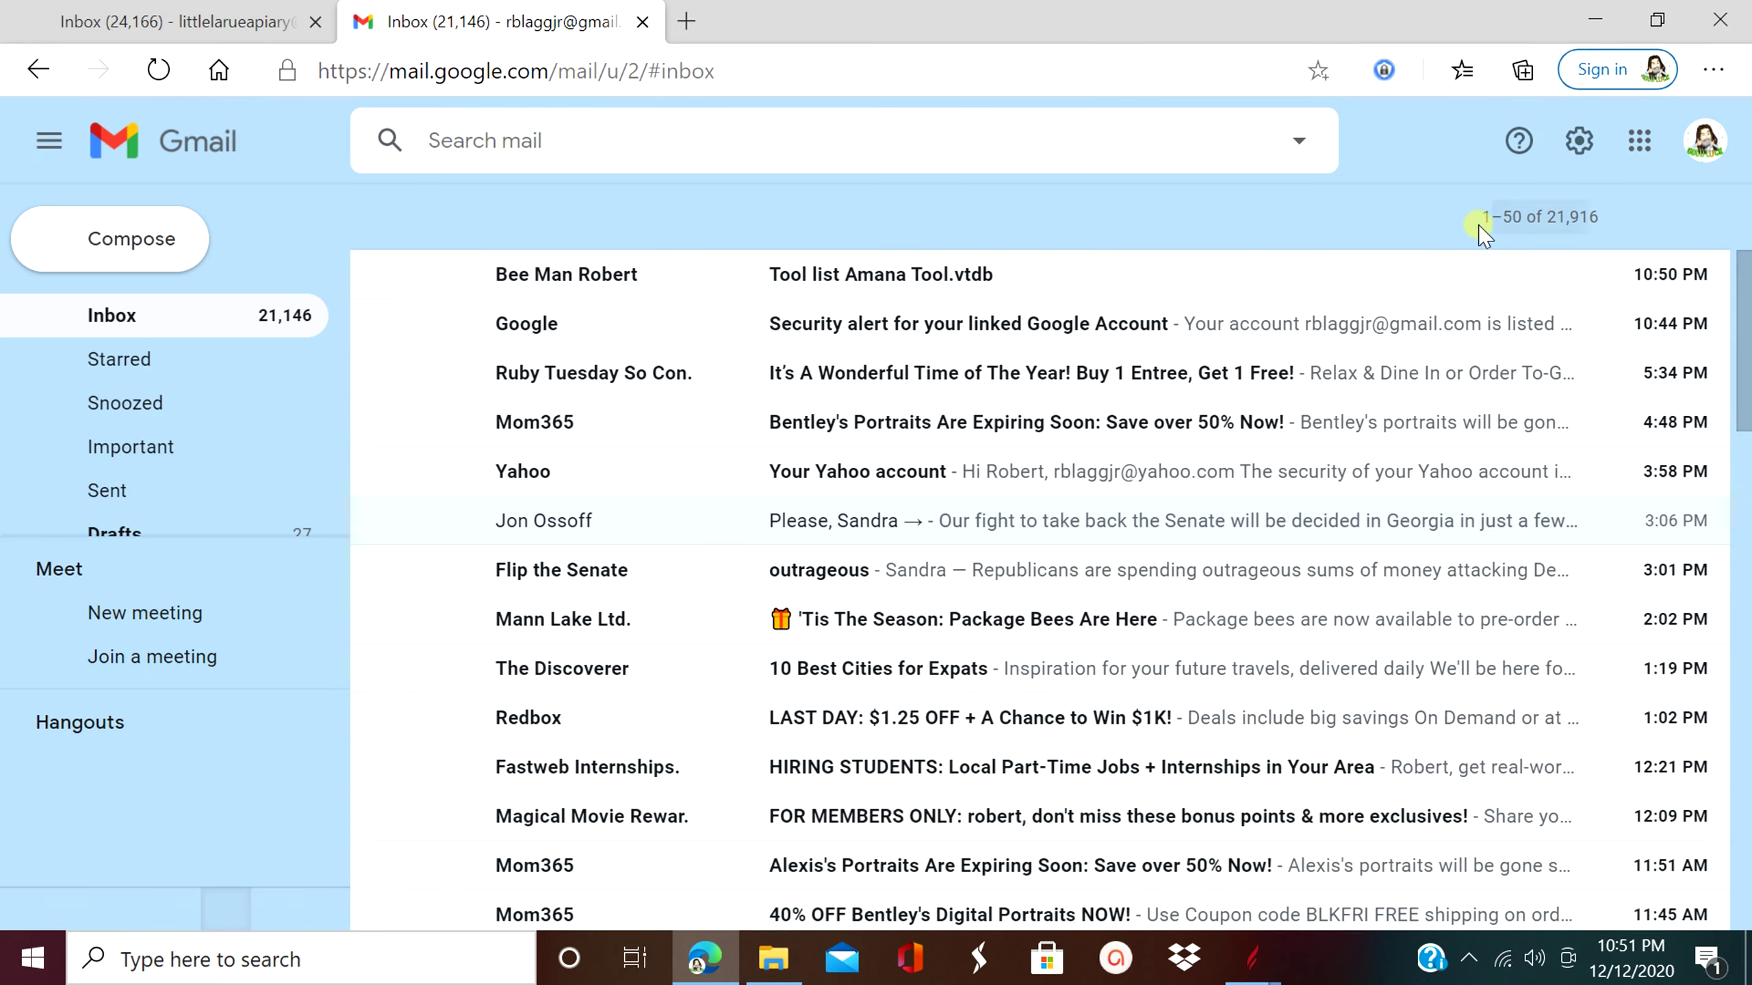
left_click(1052, 279)
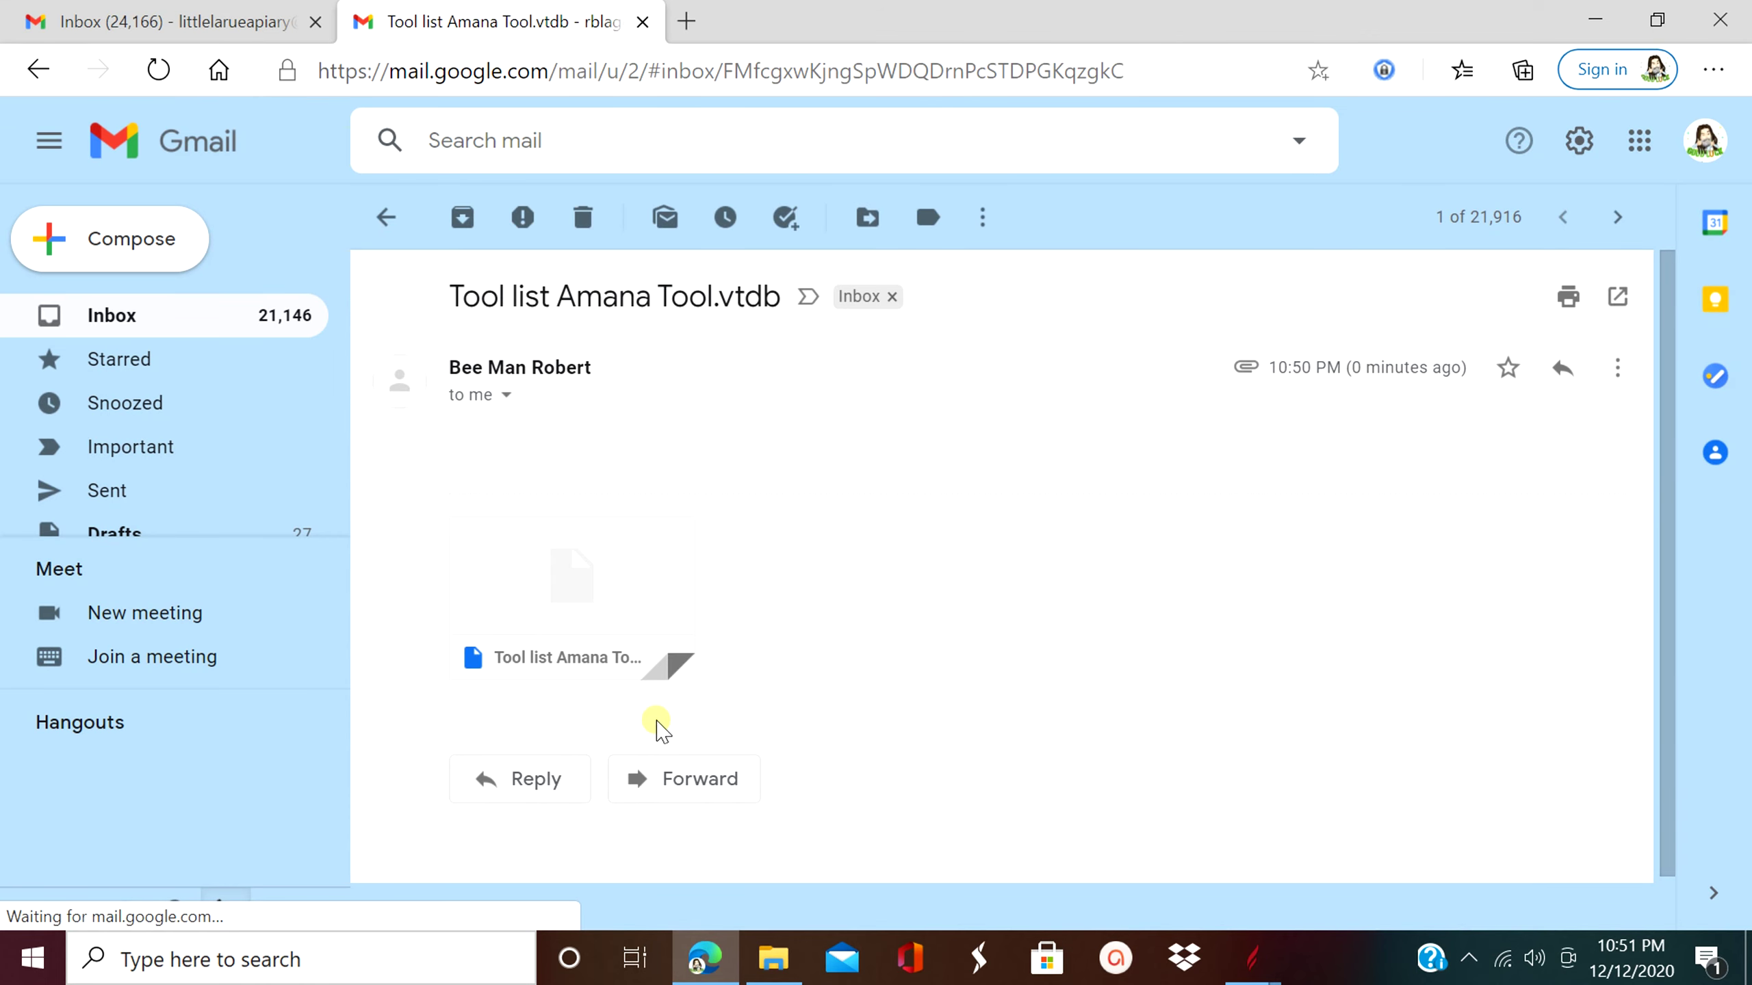
mouse_move(558, 624)
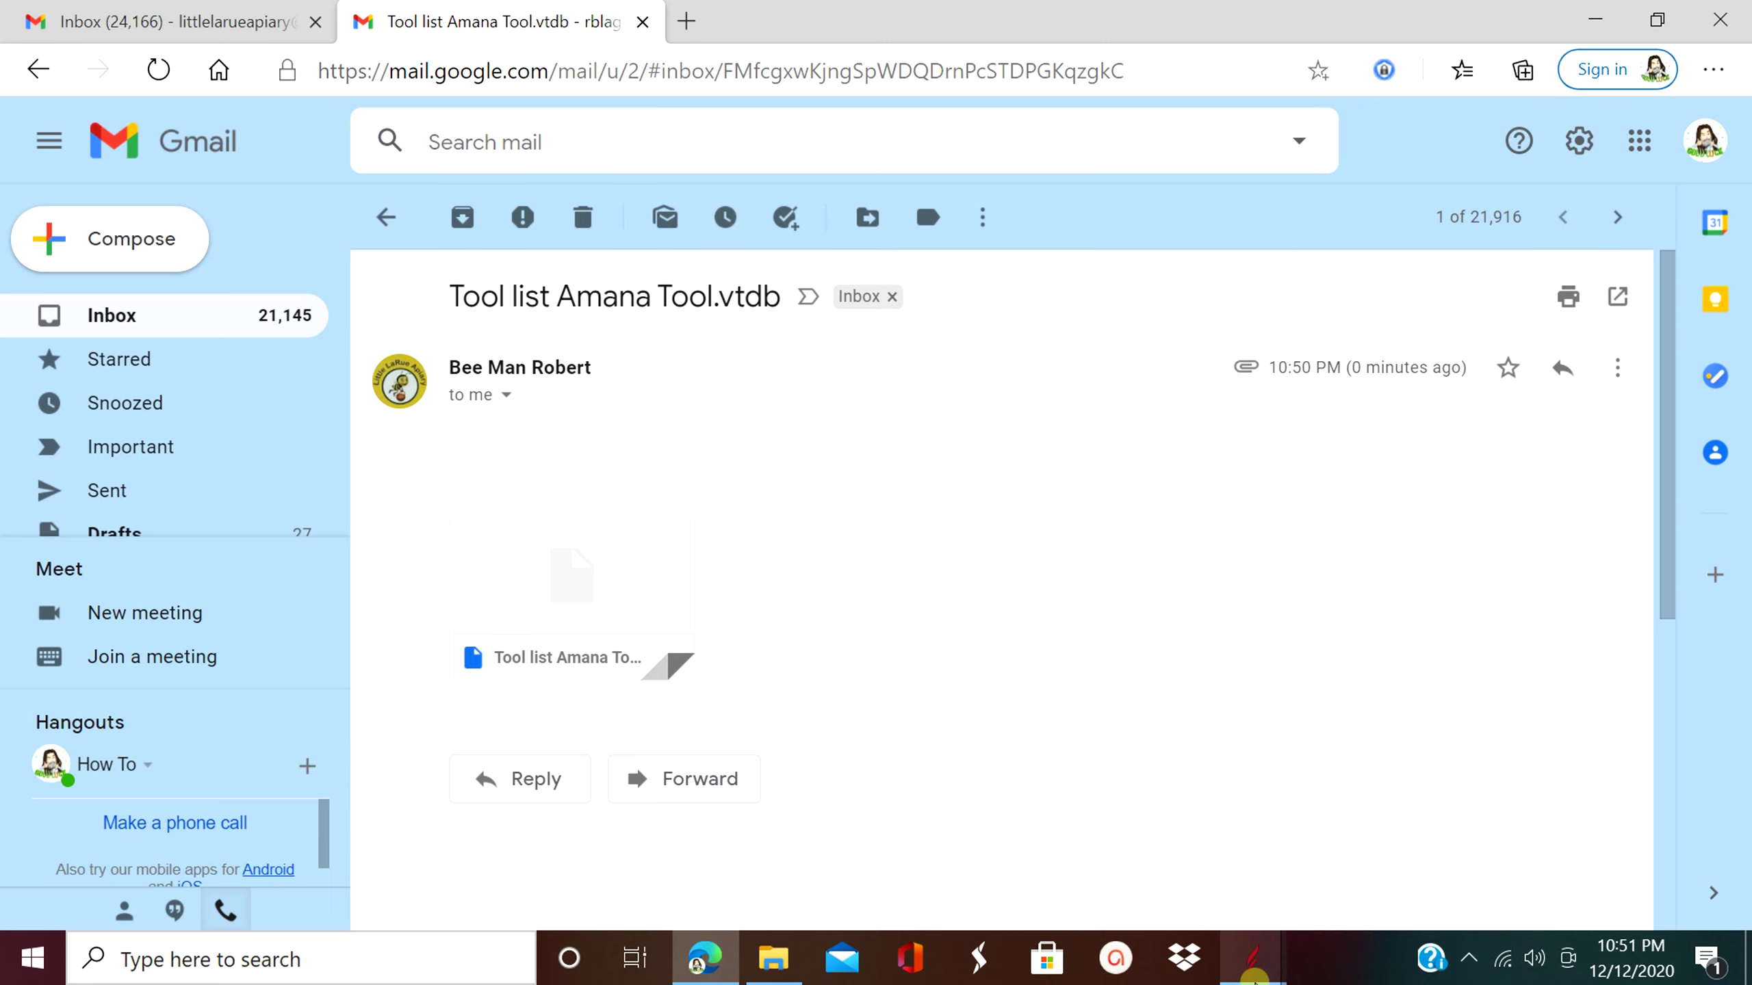
- Return to Aspire, cancel Save As, and delete the Amana Tool Master group with its cutting data
left_click(1247, 960)
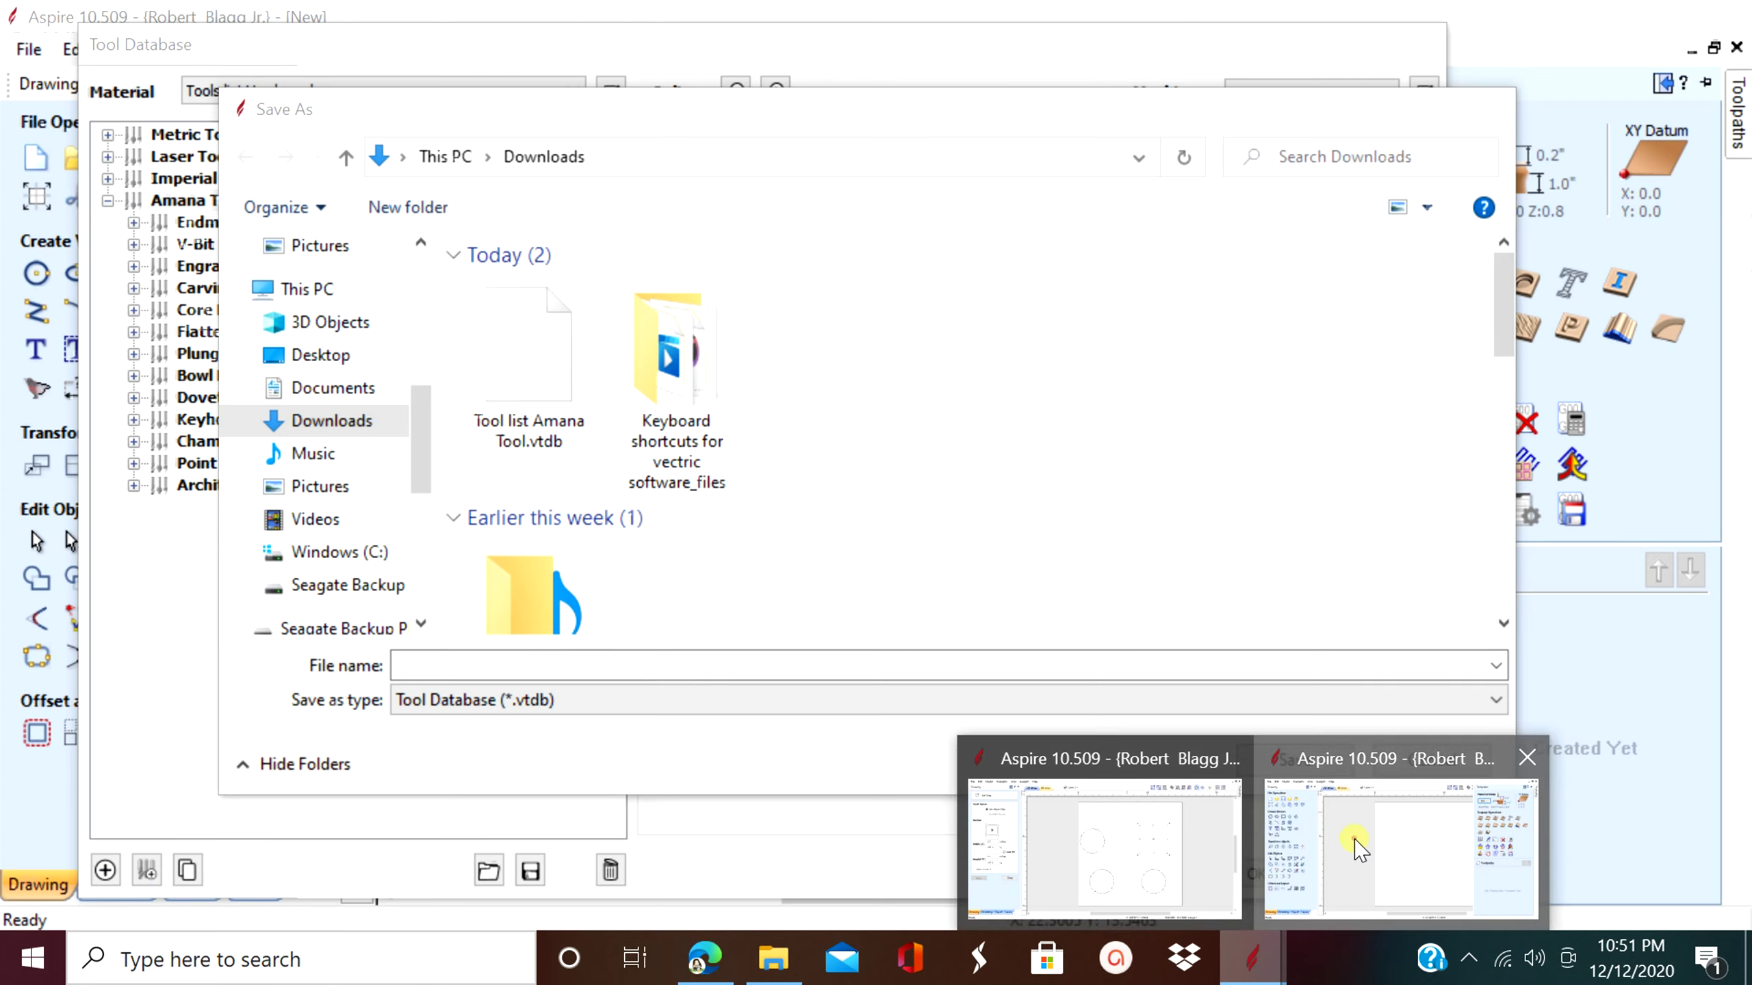
left_click(1355, 840)
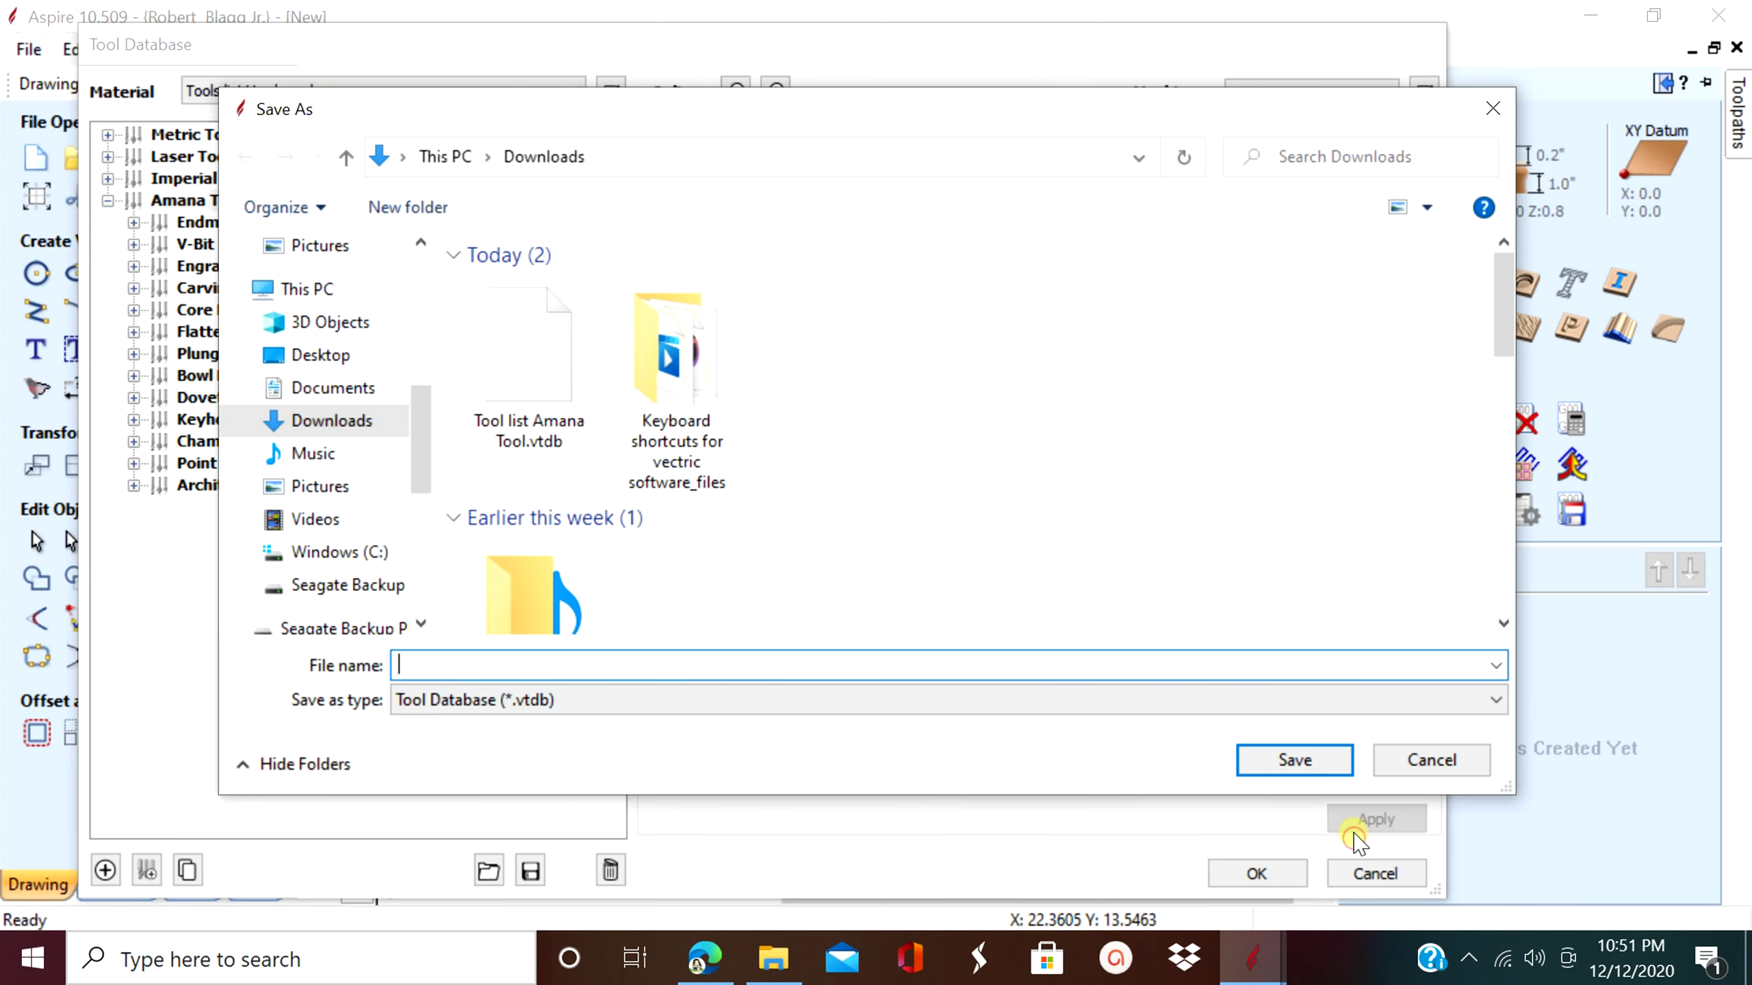
left_click(1476, 764)
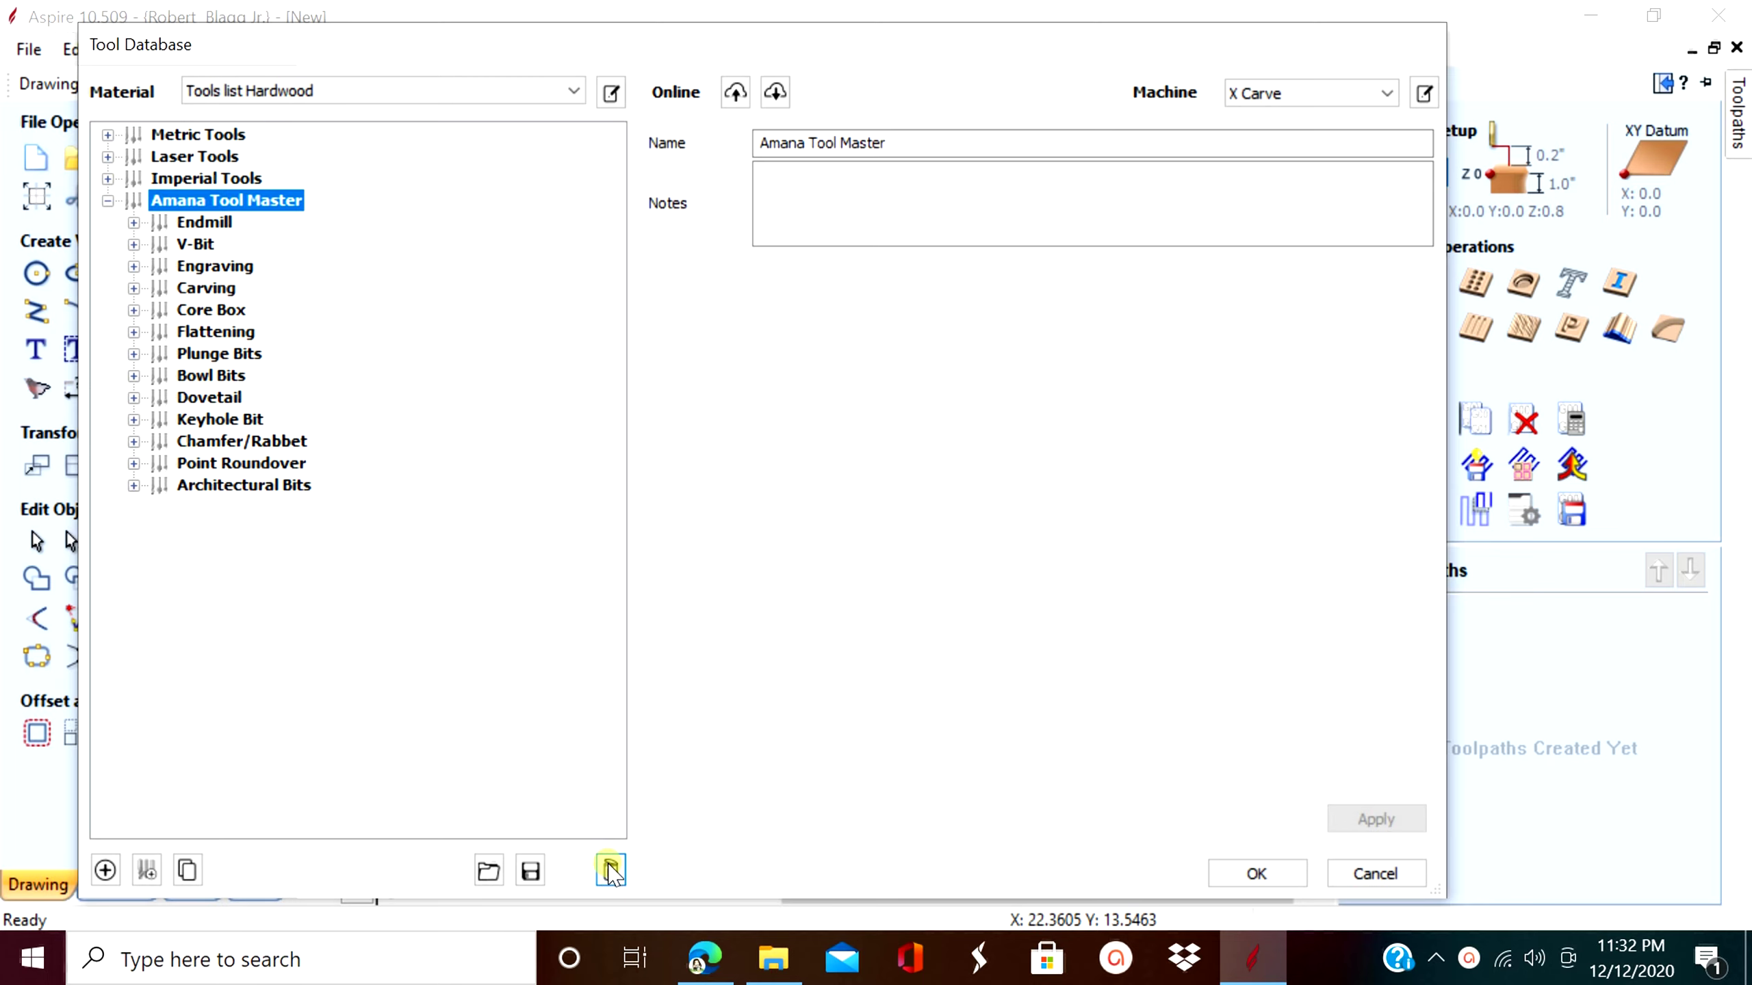
left_click(611, 871)
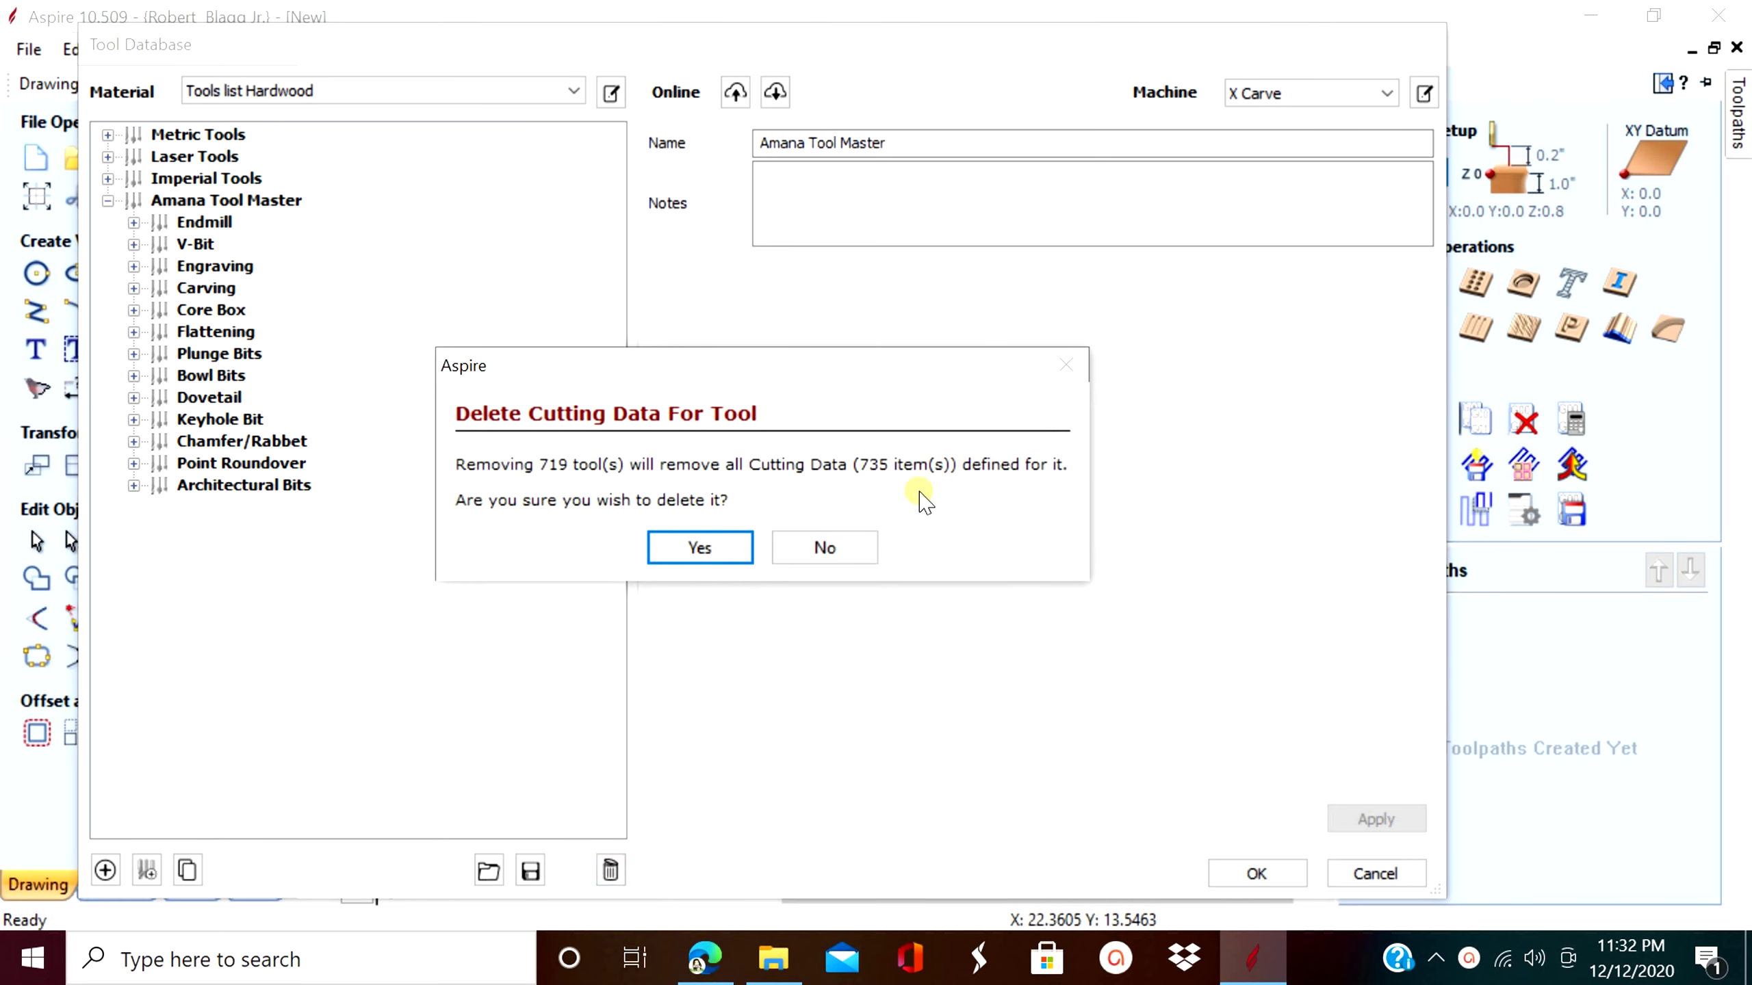
left_click(725, 552)
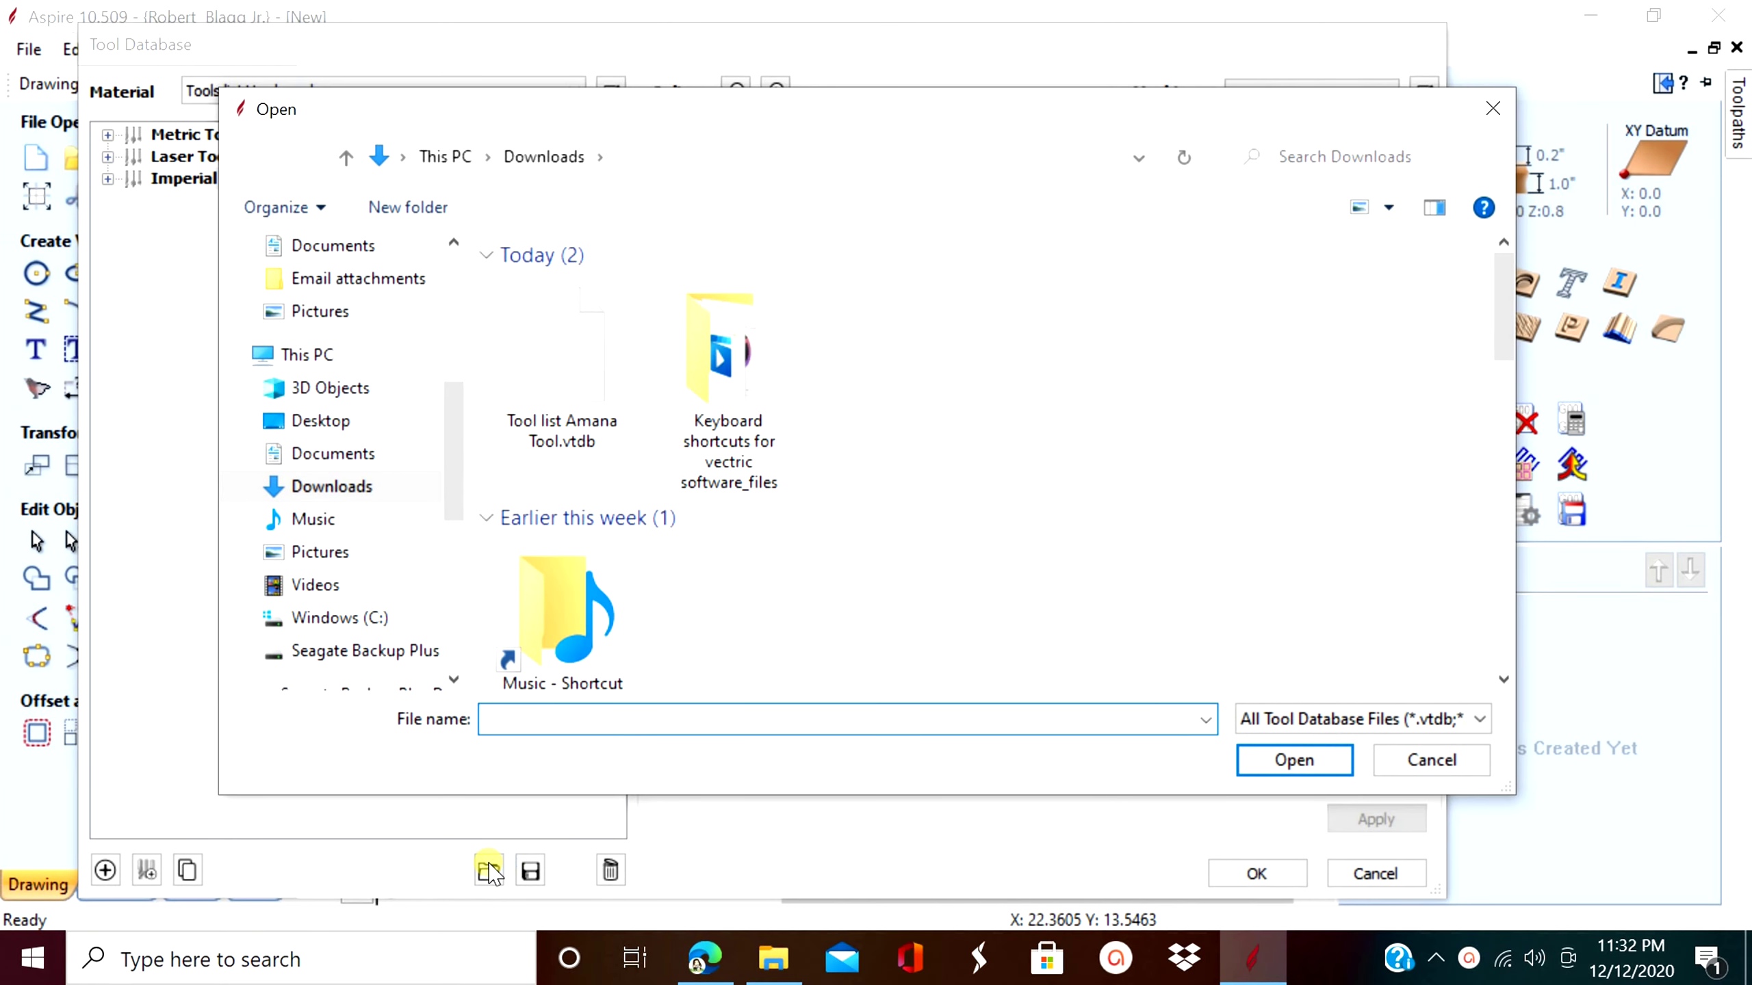
- Import 'Tool list Amana Tool.vtdb' with Merge (No overwriting) to restore the Amana Tool Master endmills
left_click(551, 372)
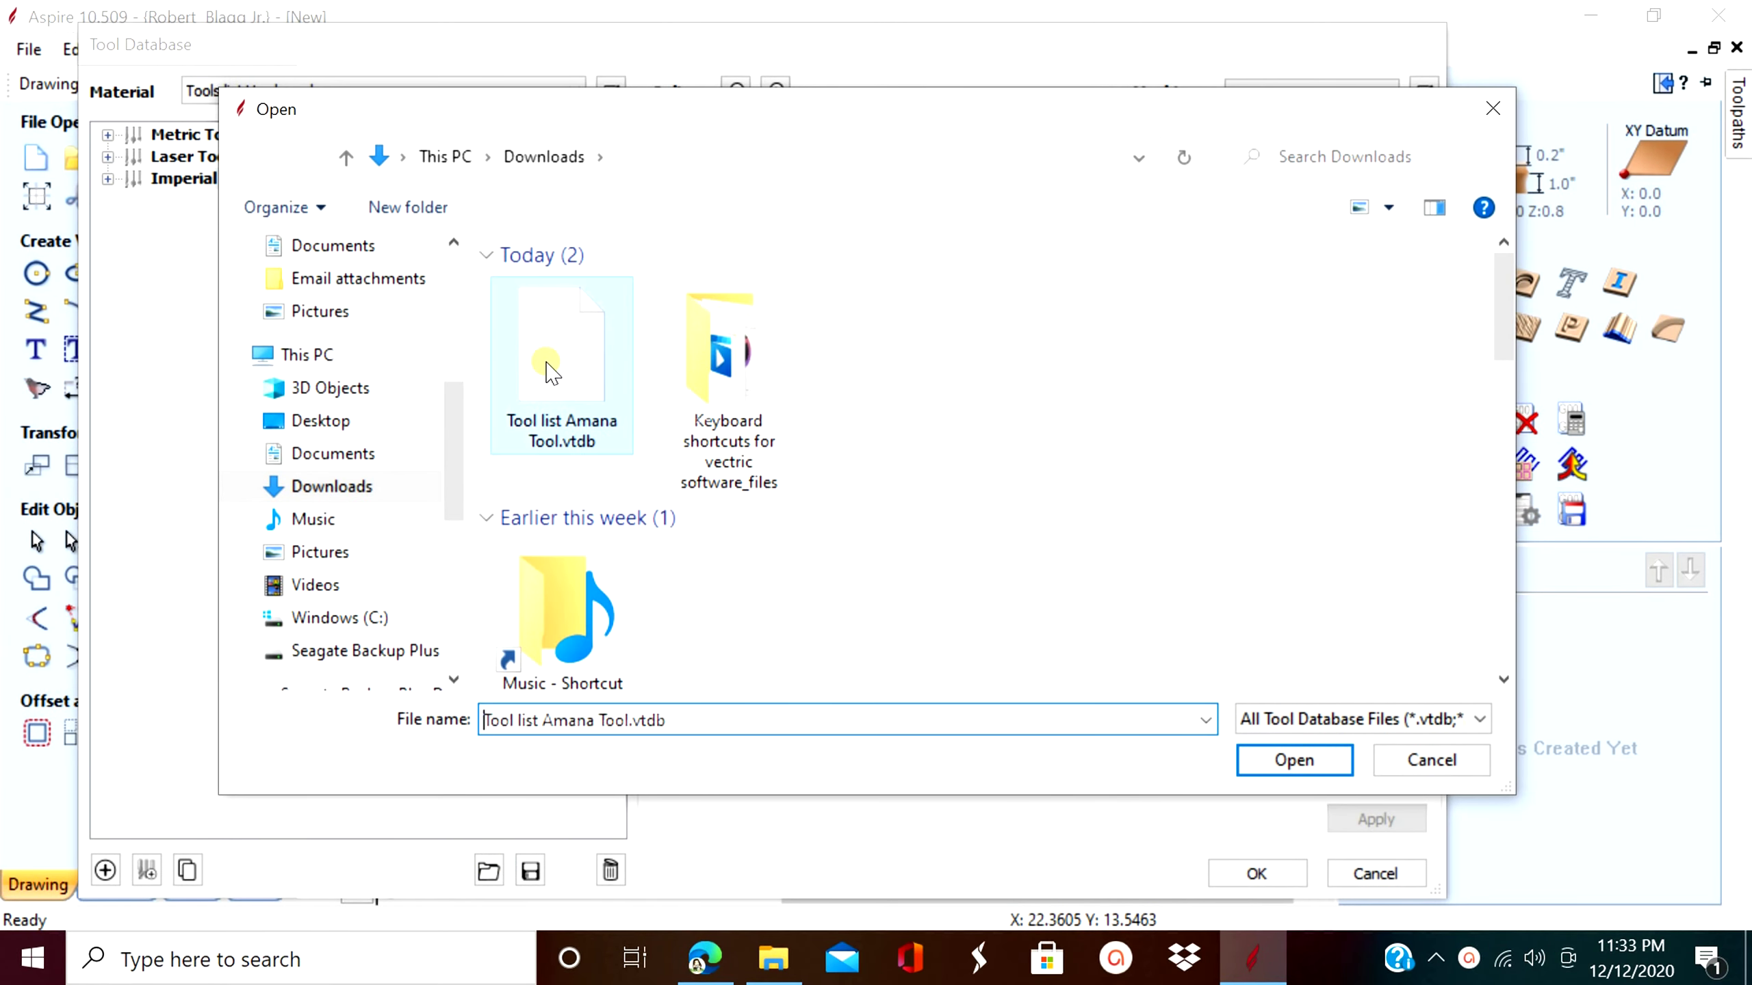
left_click(1324, 763)
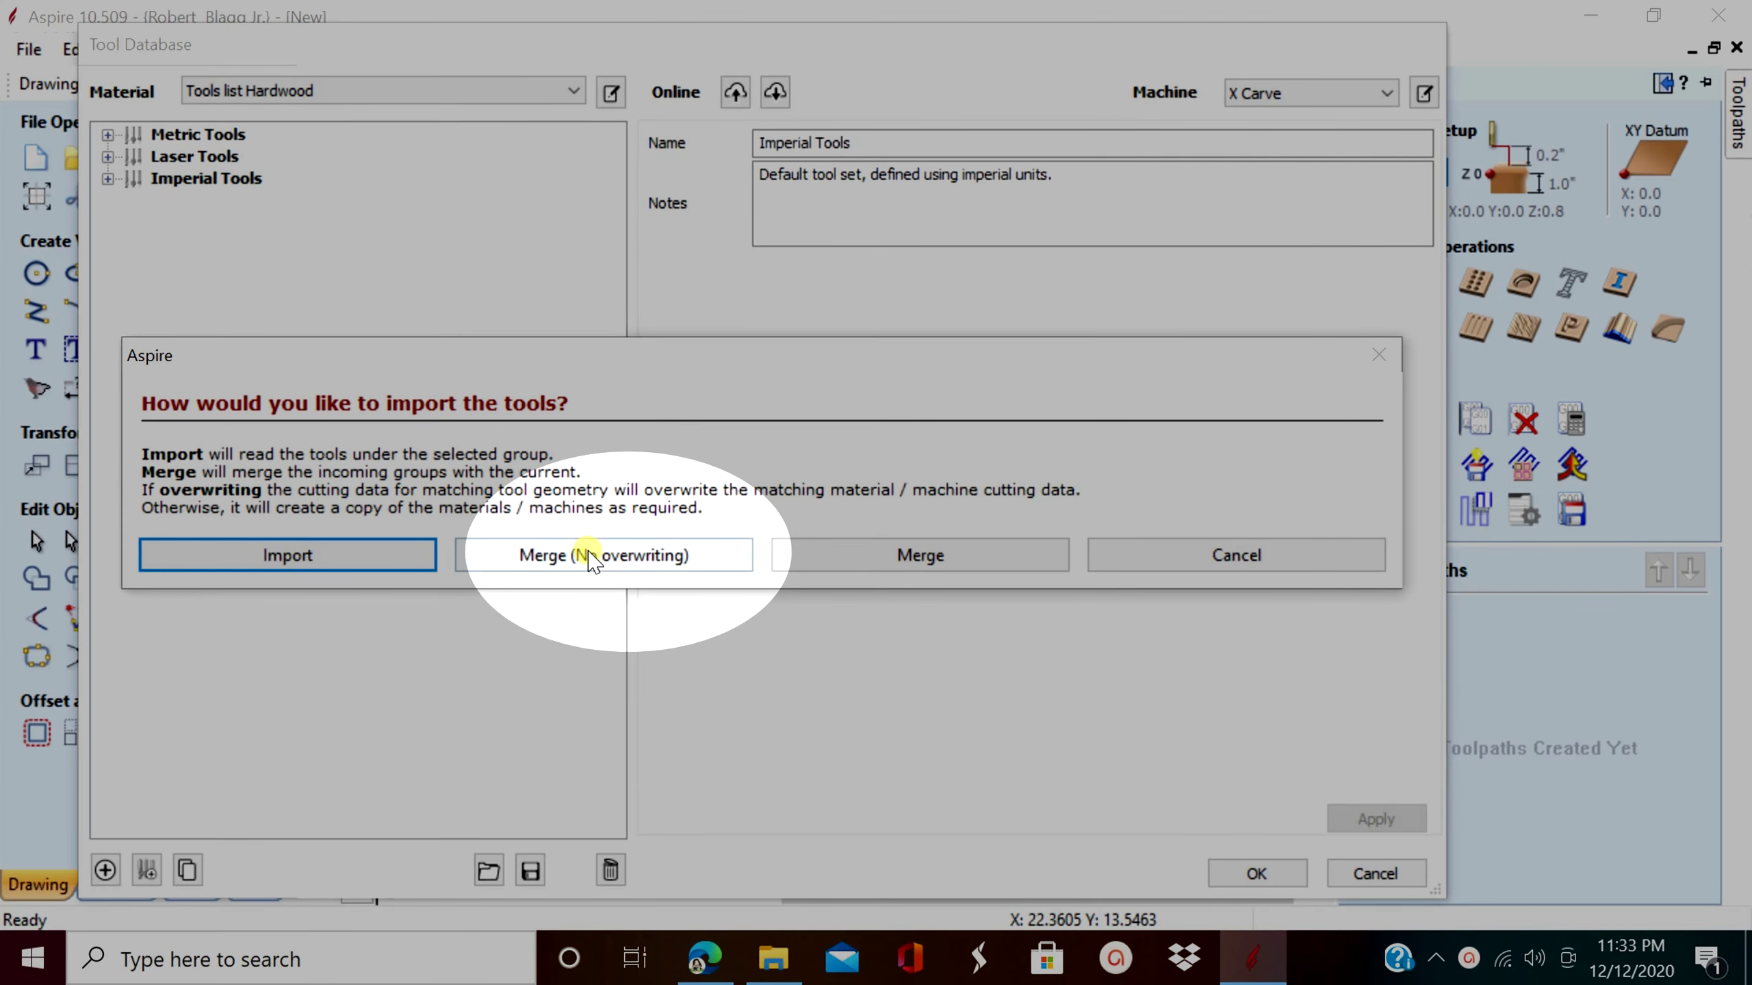
left_click(590, 556)
left_click(185, 288)
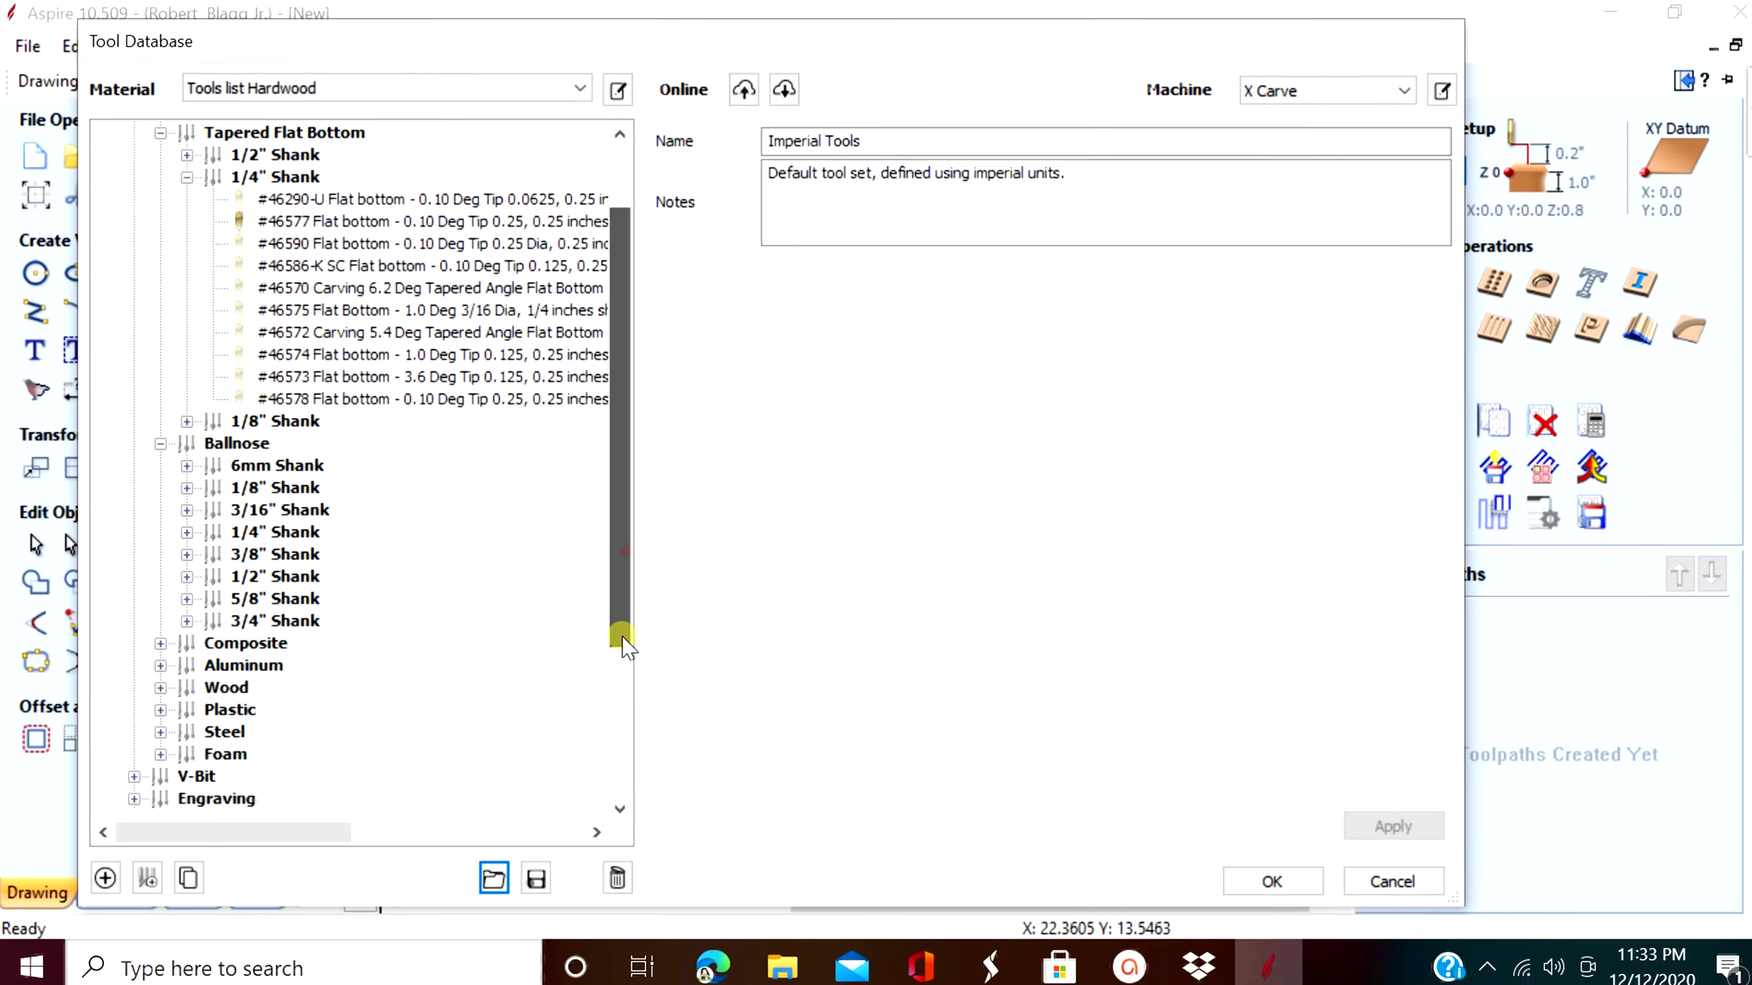
left_click_drag(618, 626, 641, 679)
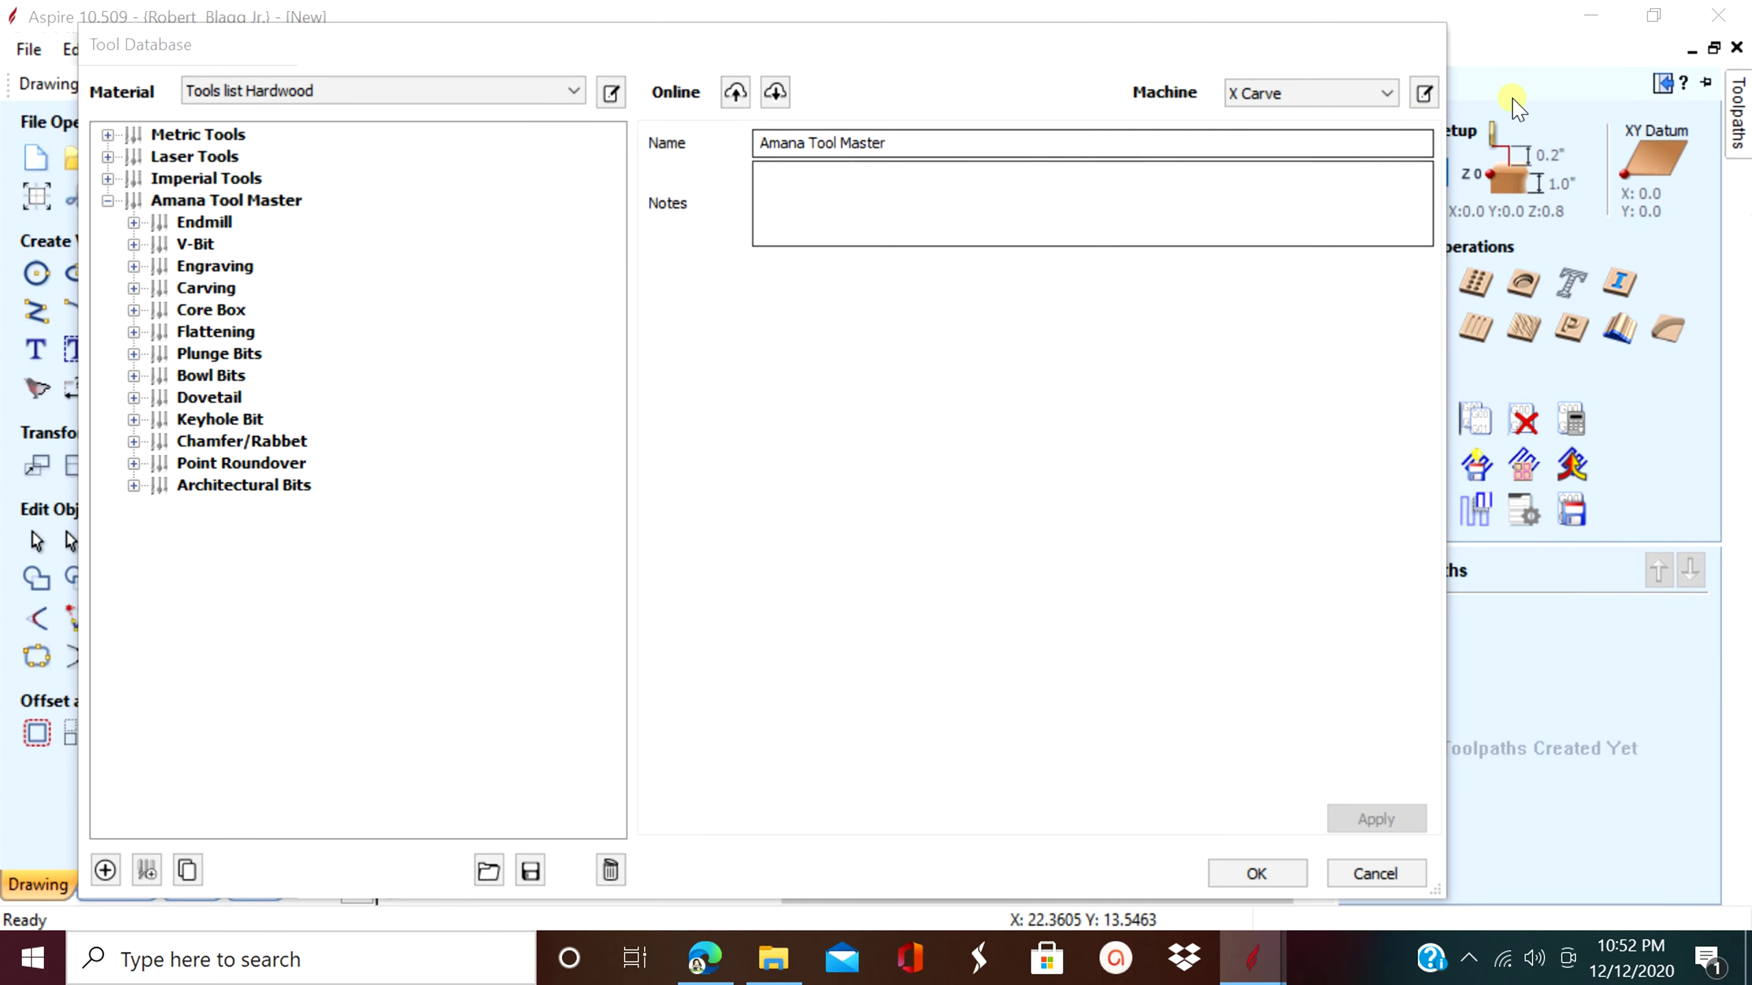
left_click(735, 91)
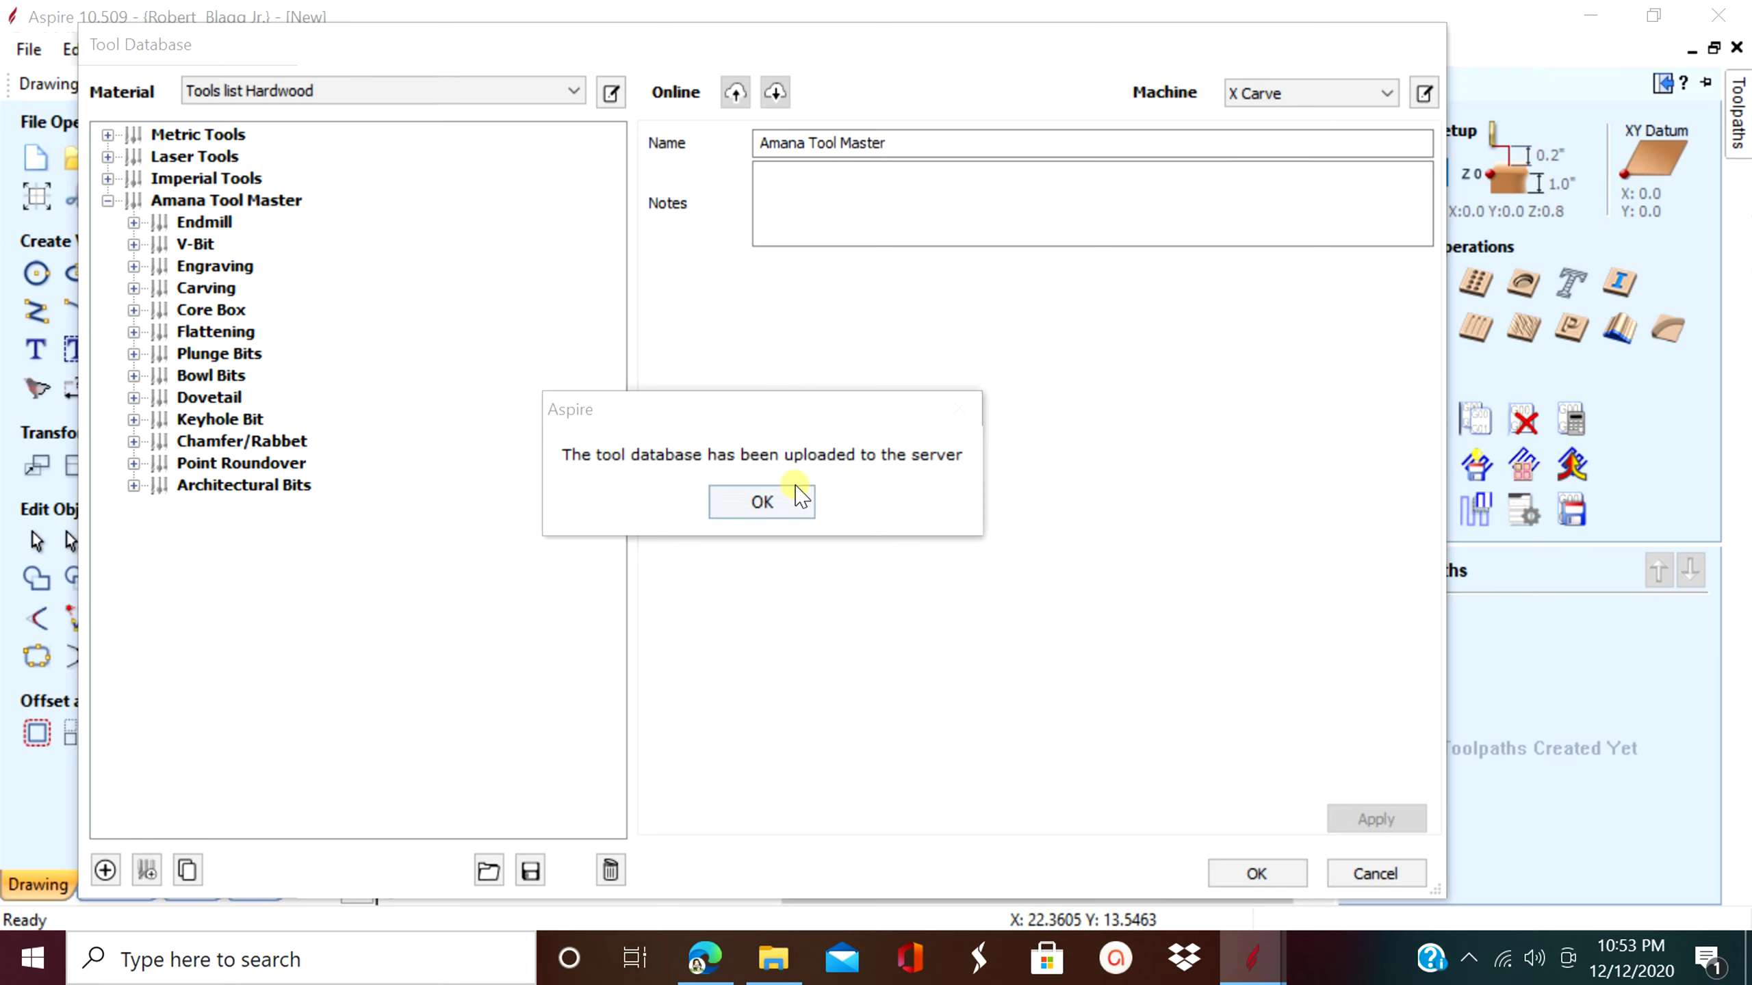